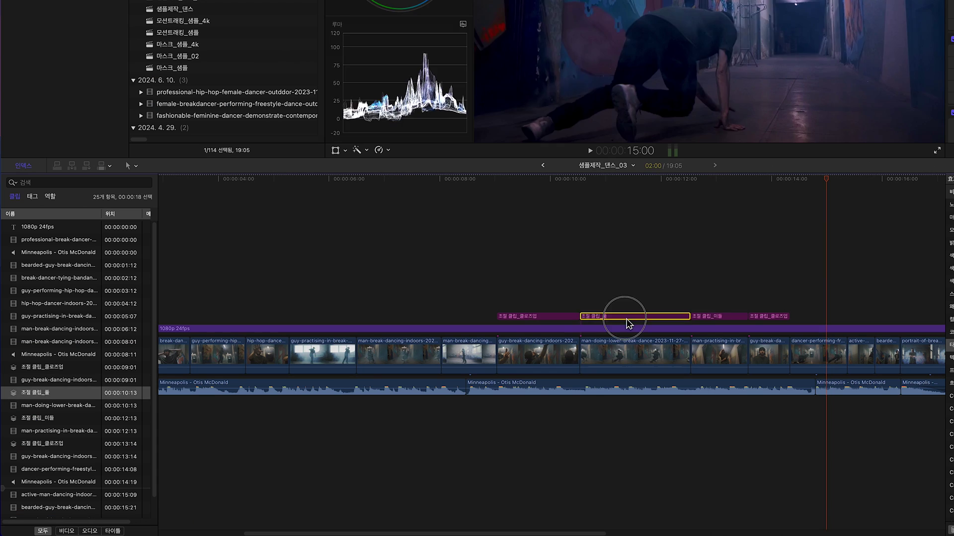
- Copy the 조절 클립_풀 adjustment clip over the dancer-performing clip and fade out the opacity of the adjustment clip over the portrait clip with a keyframe
{"action": "left_click_drag", "start_coordinate": [630, 323], "coordinate": [833, 322]}
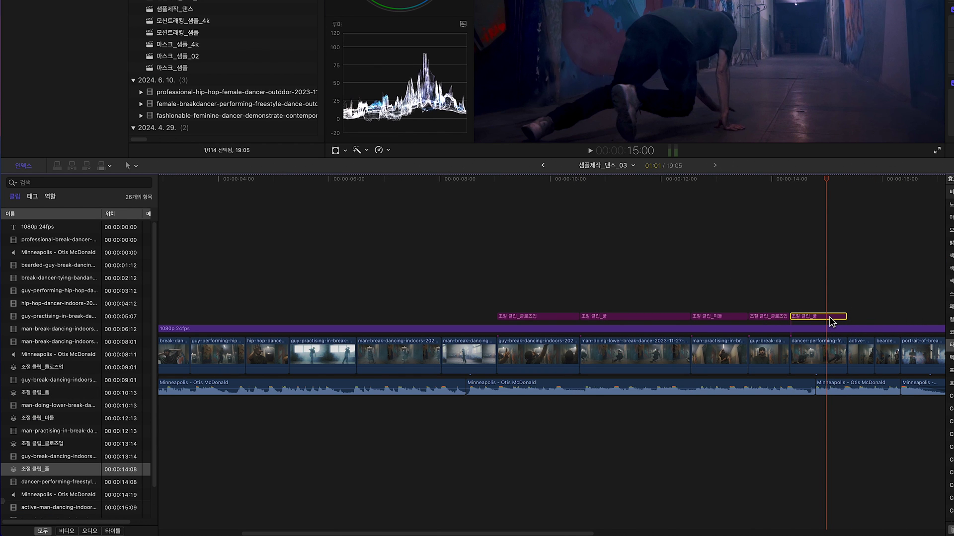
{"action": "left_click_drag", "start_coordinate": [556, 244], "coordinate": [556, 318]}
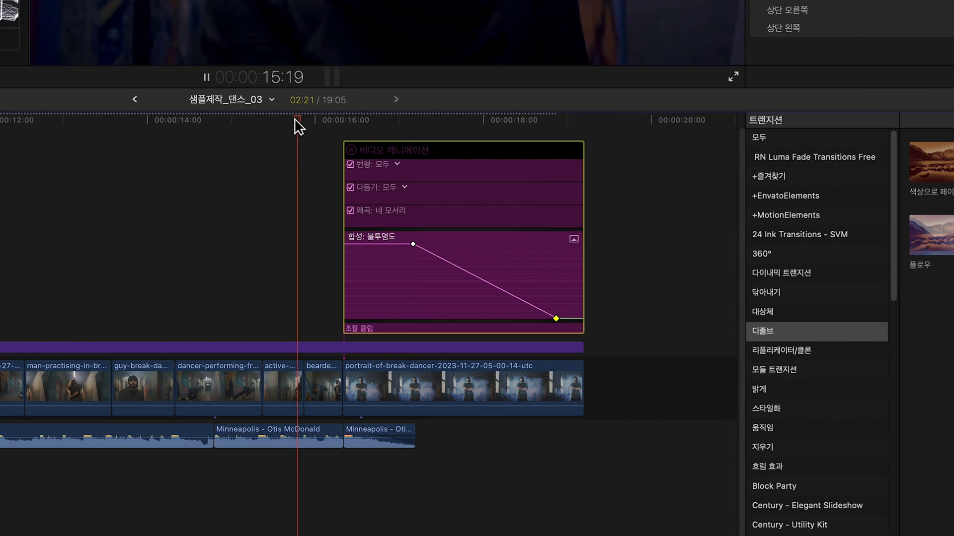
{"action": "key", "text": "space"}
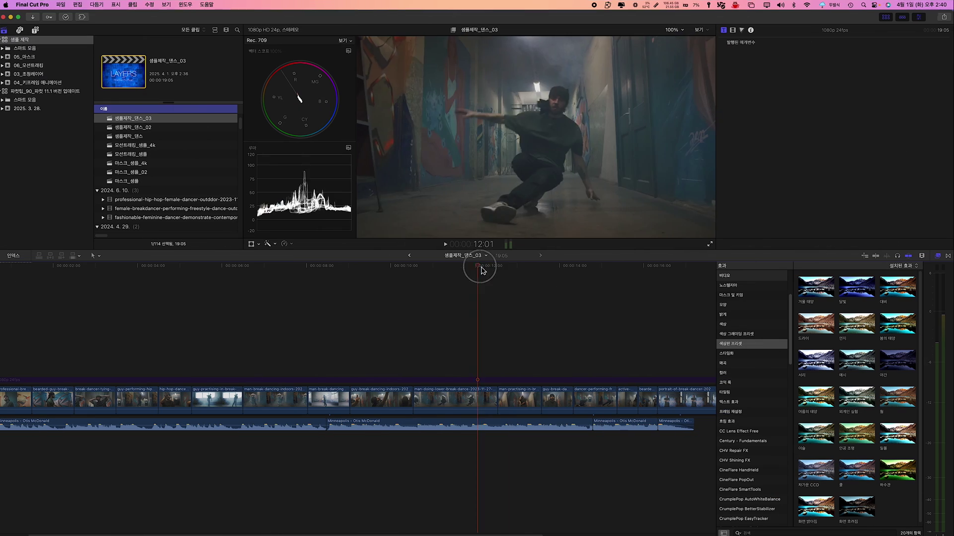
- Apply the 달빛 color board preset to the man-doing-lower-break-dance clip and compare it with the following clip
{"action": "left_click_drag", "start_coordinate": [481, 268], "coordinate": [460, 287]}
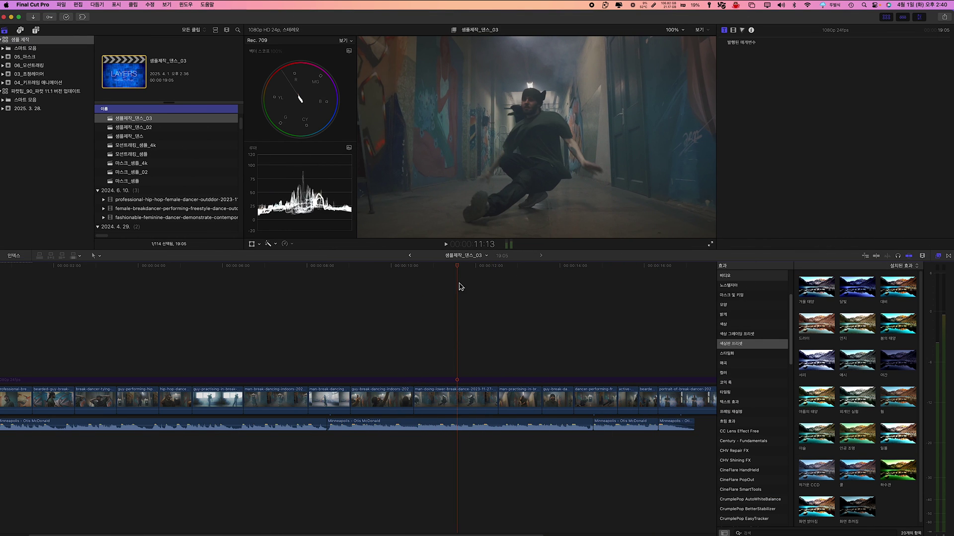
{"action": "left_click", "coordinate": [464, 399]}
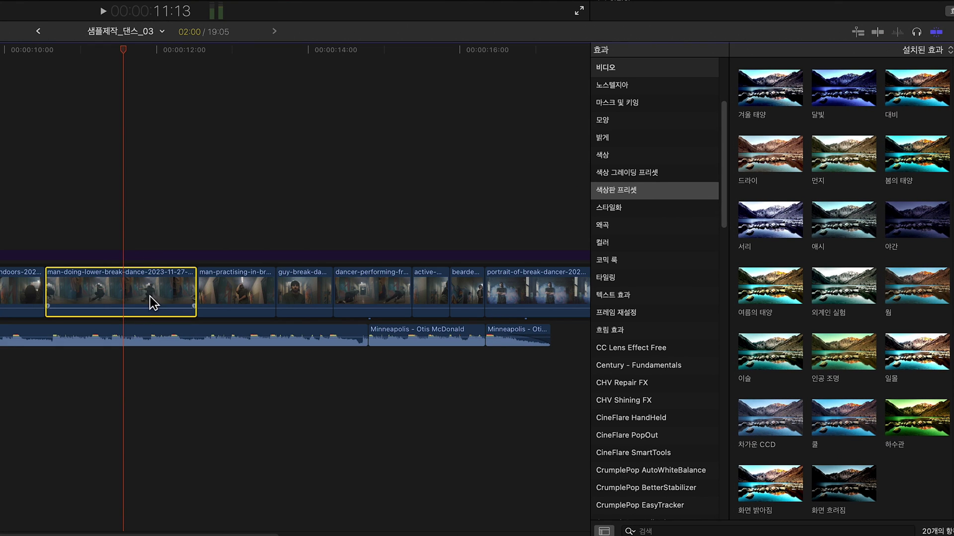
{"action": "left_click_drag", "start_coordinate": [819, 94], "coordinate": [148, 293]}
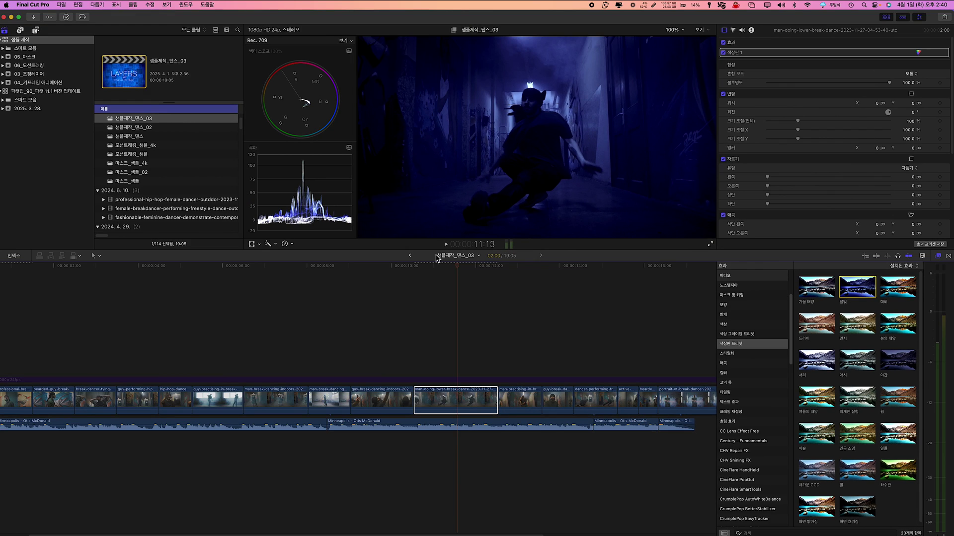
{"action": "left_click_drag", "start_coordinate": [461, 269], "coordinate": [518, 273]}
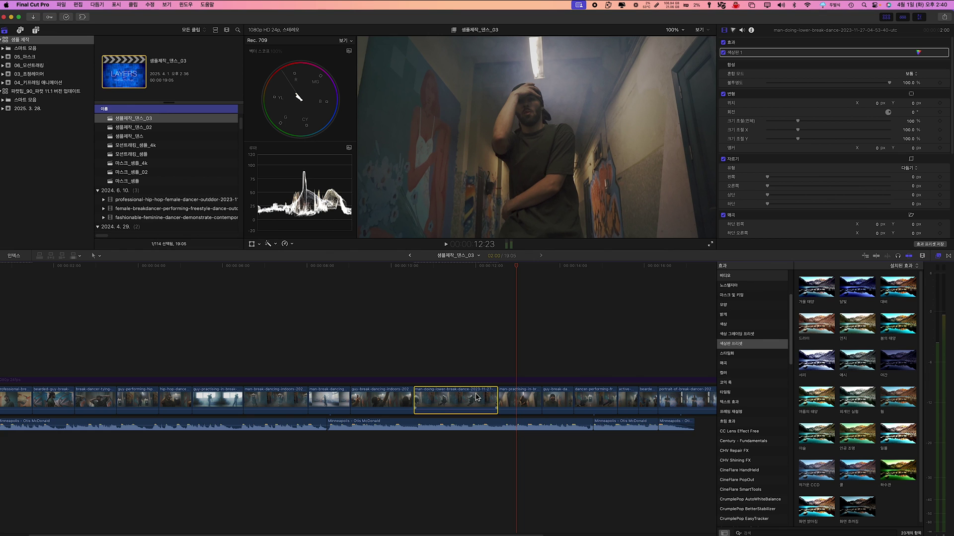
- Paste the copied 색상판 1 effect onto the man-practising-in-break-dancing clip and preview the clip
{"action": "left_click", "coordinate": [517, 400]}
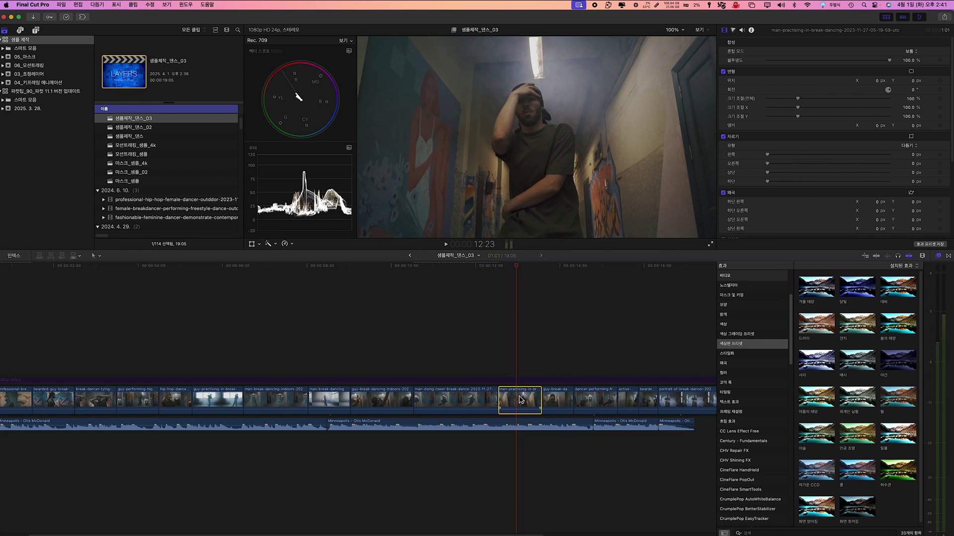
{"action": "key", "text": "shift+super+v"}
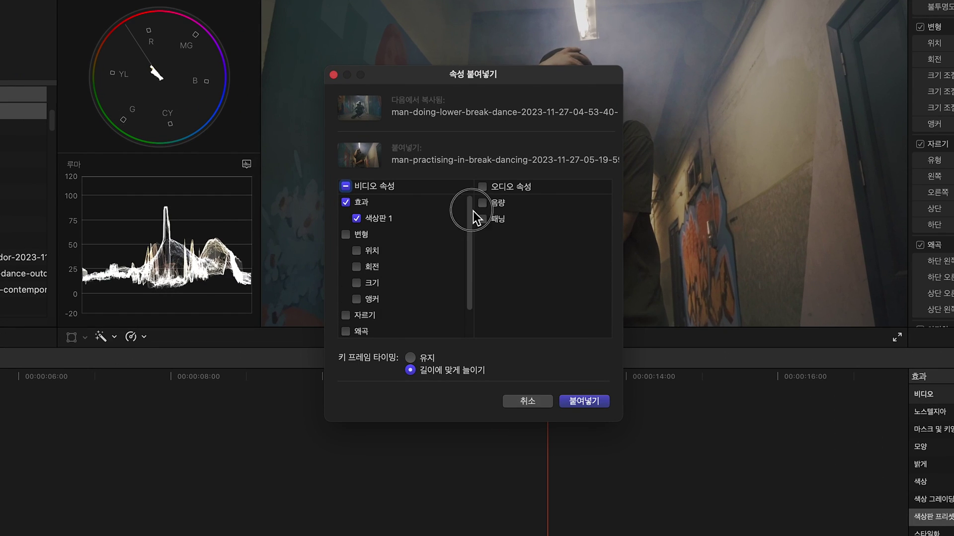
{"action": "left_click", "coordinate": [581, 401]}
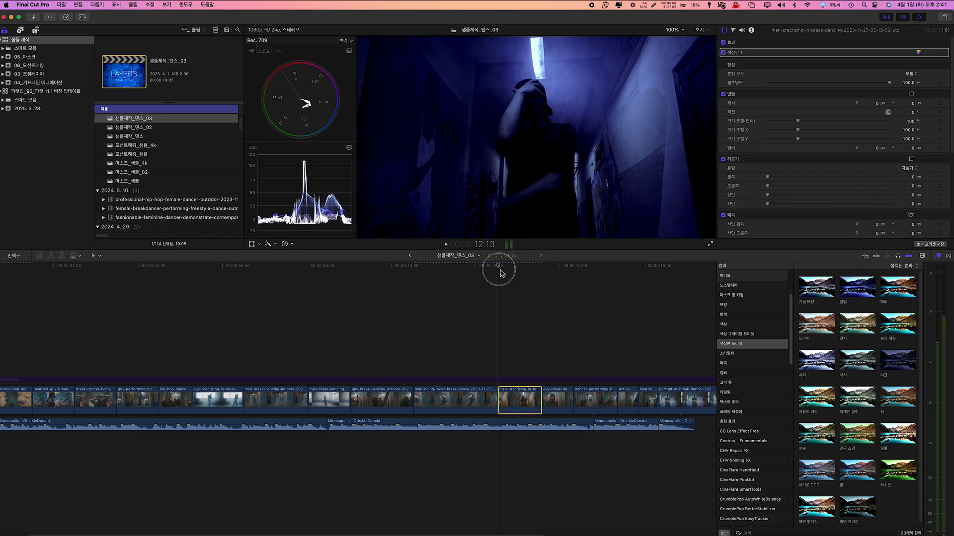
{"action": "left_click_drag", "start_coordinate": [501, 272], "coordinate": [516, 273]}
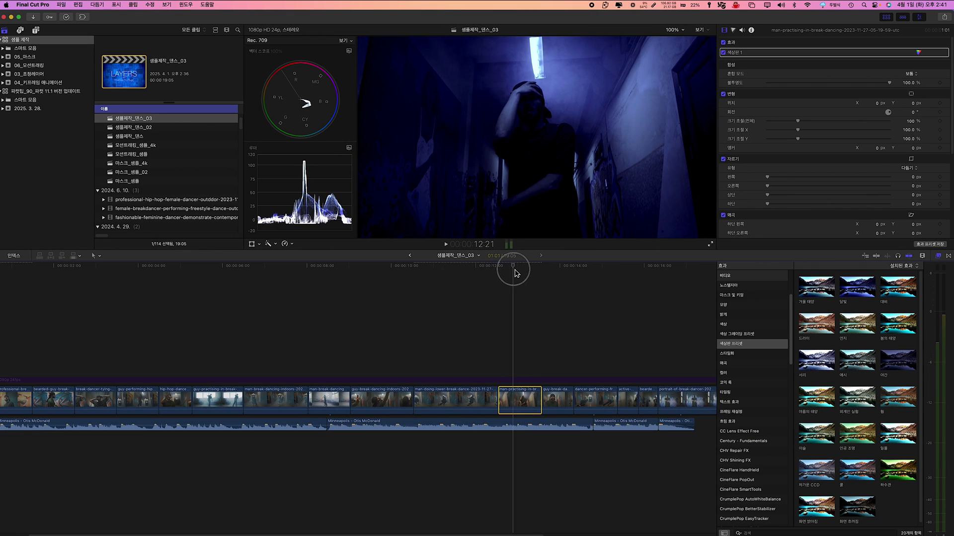
- Paste the copied 색상판 1 effect onto the four clips from guy-break-dancing through the bearded clip
{"action": "left_click", "coordinate": [556, 400]}
{"action": "left_click", "coordinate": [648, 399], "text": "shift"}
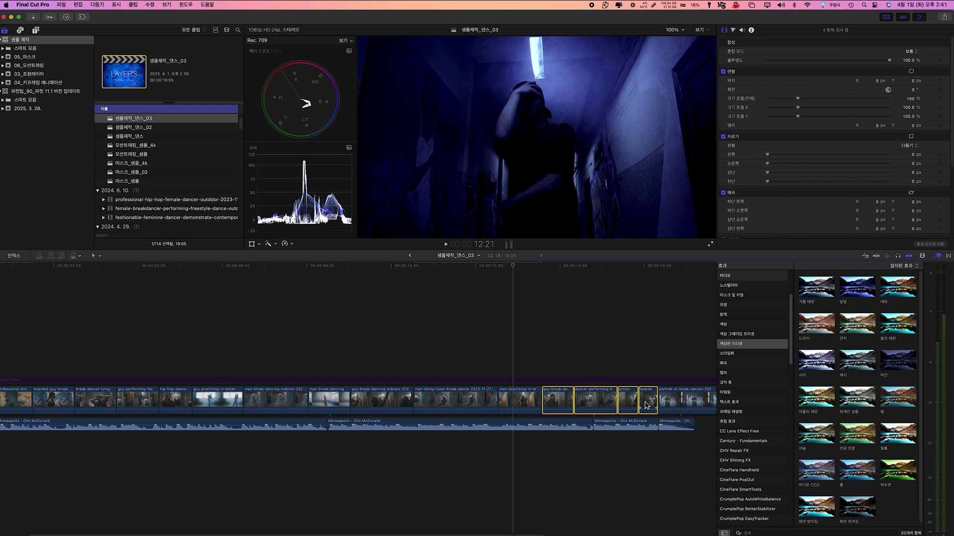
{"action": "key", "text": "shift+super+v"}
{"action": "left_click", "coordinate": [536, 279]}
- Set the color board exposure of the man-doing-lower-break-dance clip to 0% midtones and -22% shadows
{"action": "left_click_drag", "start_coordinate": [513, 266], "coordinate": [463, 268]}
{"action": "left_click", "coordinate": [487, 396]}
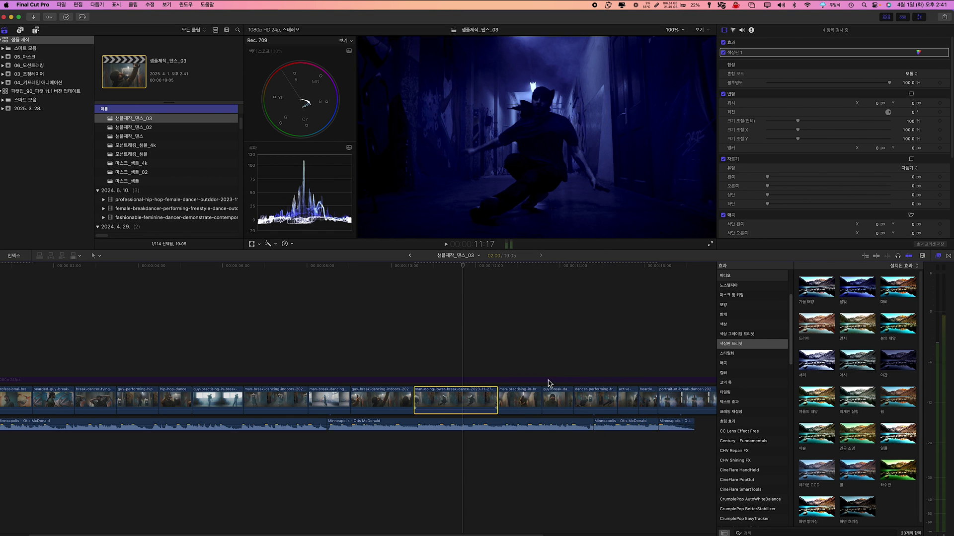
{"action": "left_click", "coordinate": [735, 29]}
{"action": "left_click", "coordinate": [879, 87]}
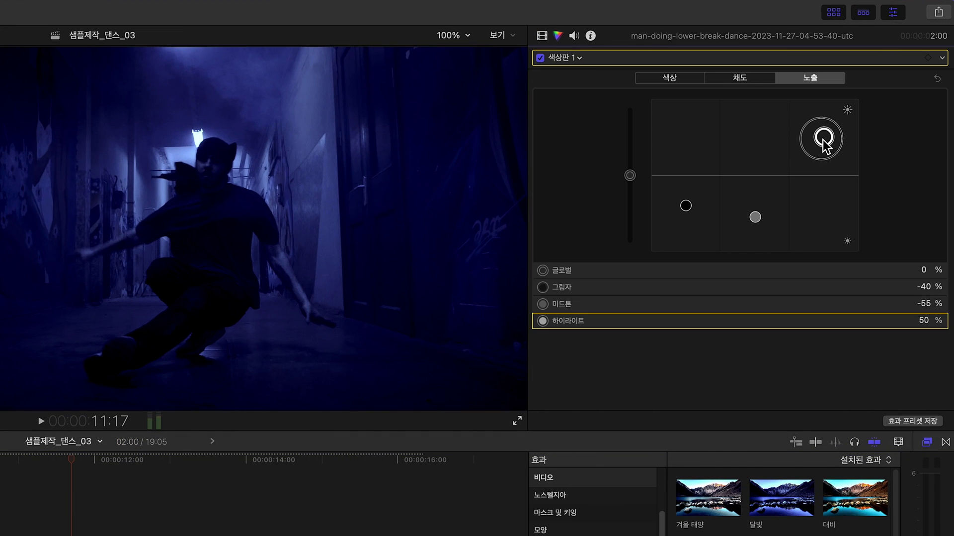
{"action": "left_click_drag", "start_coordinate": [757, 218], "coordinate": [756, 178]}
{"action": "left_click_drag", "start_coordinate": [690, 208], "coordinate": [694, 201]}
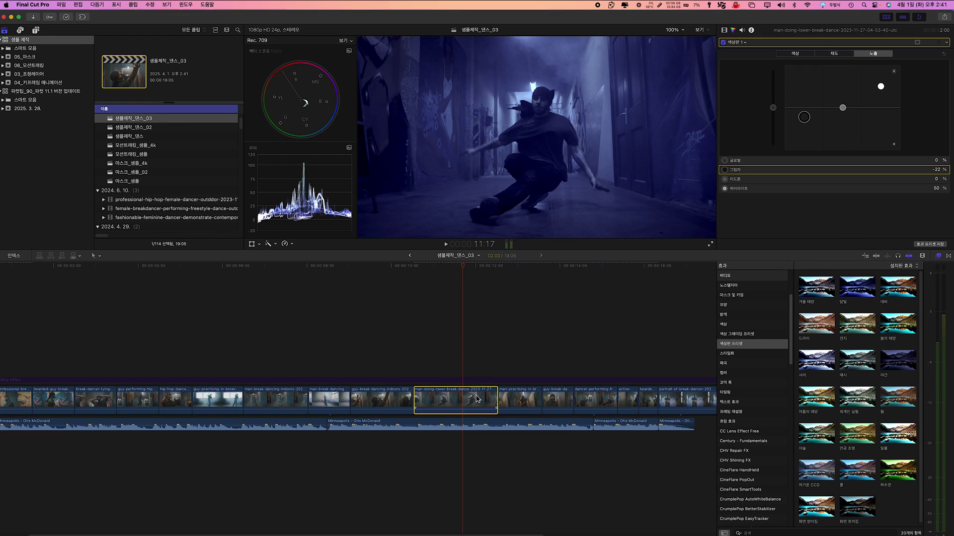
- Paste the revised color board onto the man-practising-in-break-dancing clip and disable its original 색상판 1
{"action": "left_click", "coordinate": [174, 465]}
{"action": "left_click", "coordinate": [522, 402]}
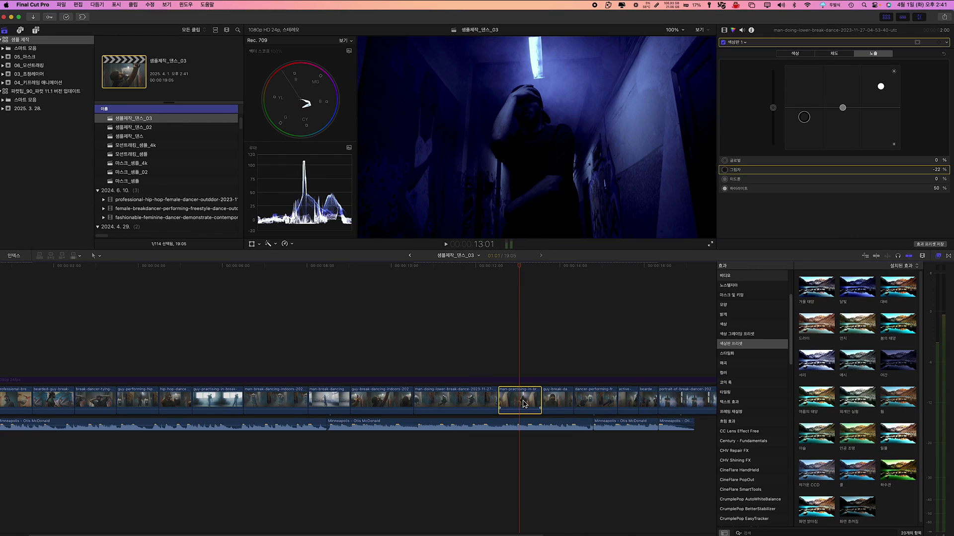
{"action": "key", "text": "super+shift+v"}
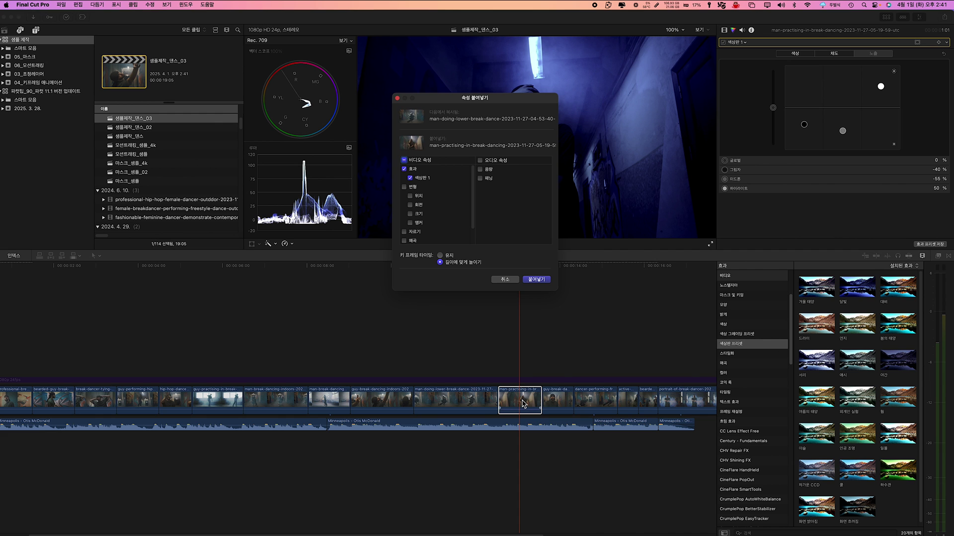
{"action": "left_click", "coordinate": [533, 280]}
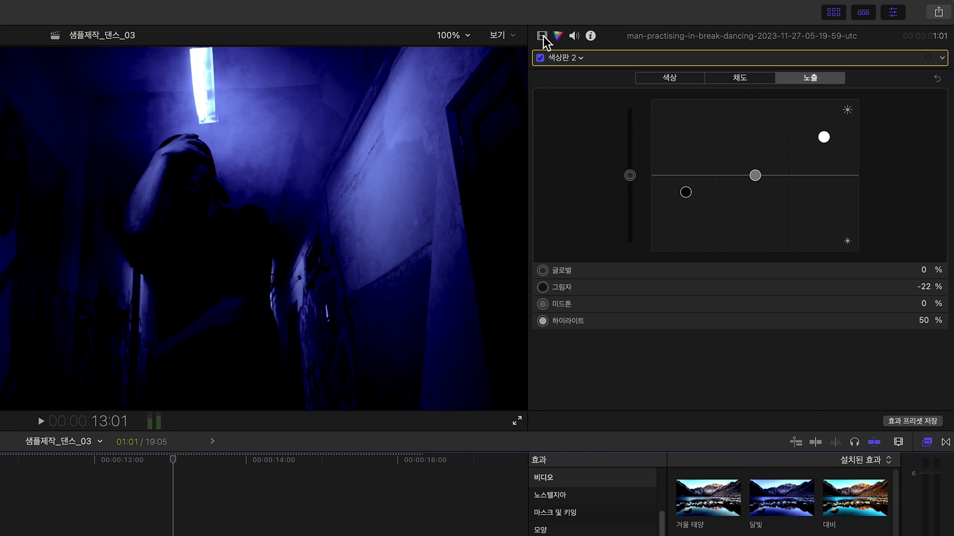
{"action": "left_click", "coordinate": [723, 30]}
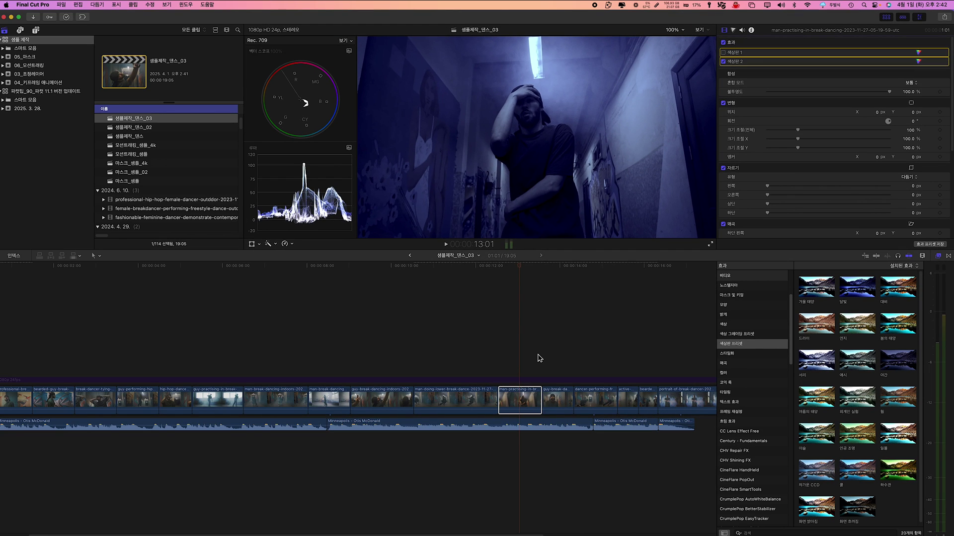
{"action": "left_click", "coordinate": [549, 297]}
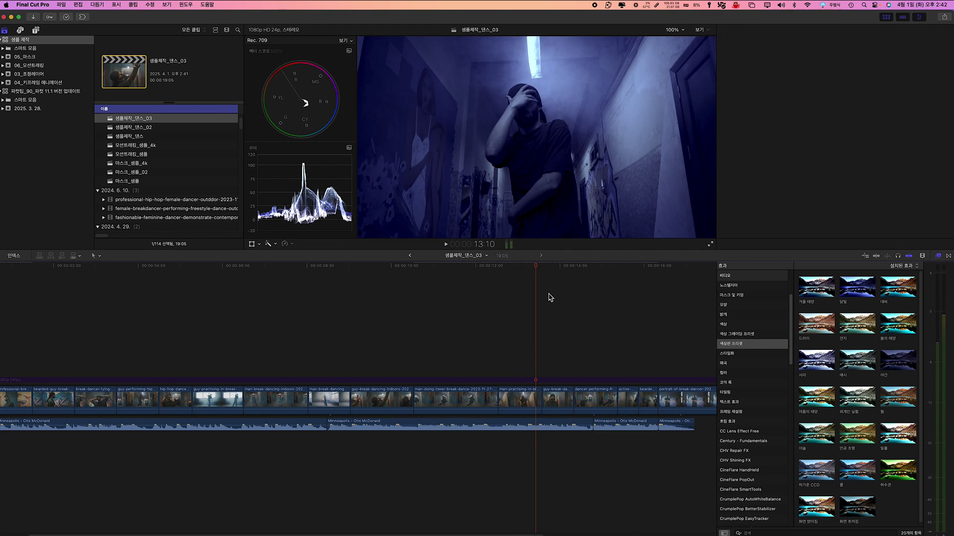
- Paste the revised color board onto the four clips from guy-break-dancing through the bearded clip and disable their original 색상판 1
{"action": "left_click", "coordinate": [564, 271]}
{"action": "left_click", "coordinate": [558, 397]}
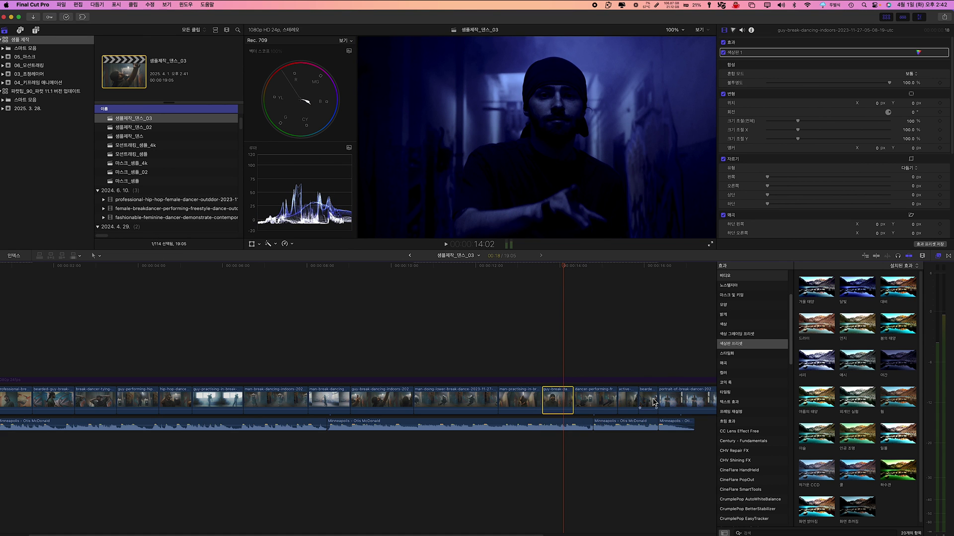
{"action": "left_click", "coordinate": [653, 402], "text": "shift"}
{"action": "key", "text": "super+shift+v"}
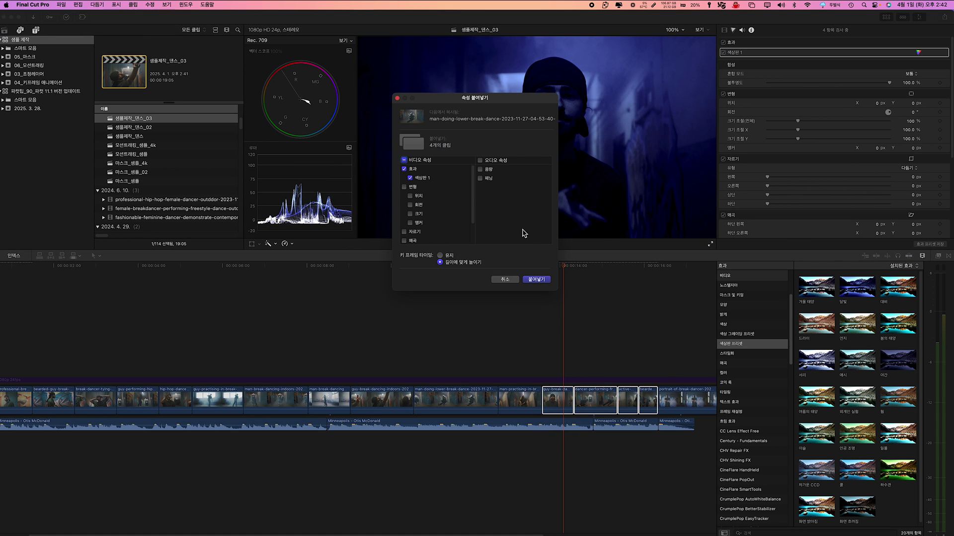
{"action": "left_click", "coordinate": [532, 280]}
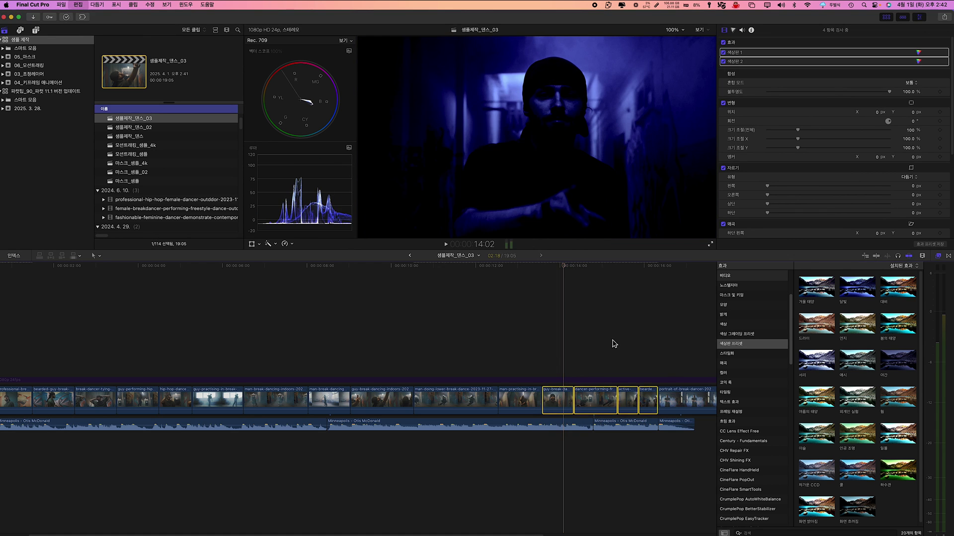
{"action": "left_click", "coordinate": [723, 52]}
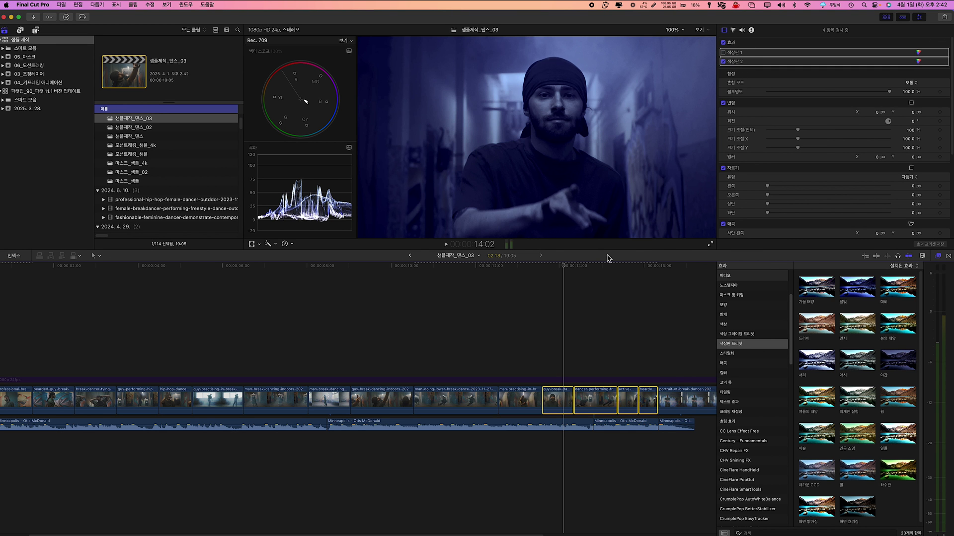
- Select the range from the man-doing-lower-break-dance clip through the bearded clip and add an adjustment clip above it
{"action": "left_click", "coordinate": [474, 268]}
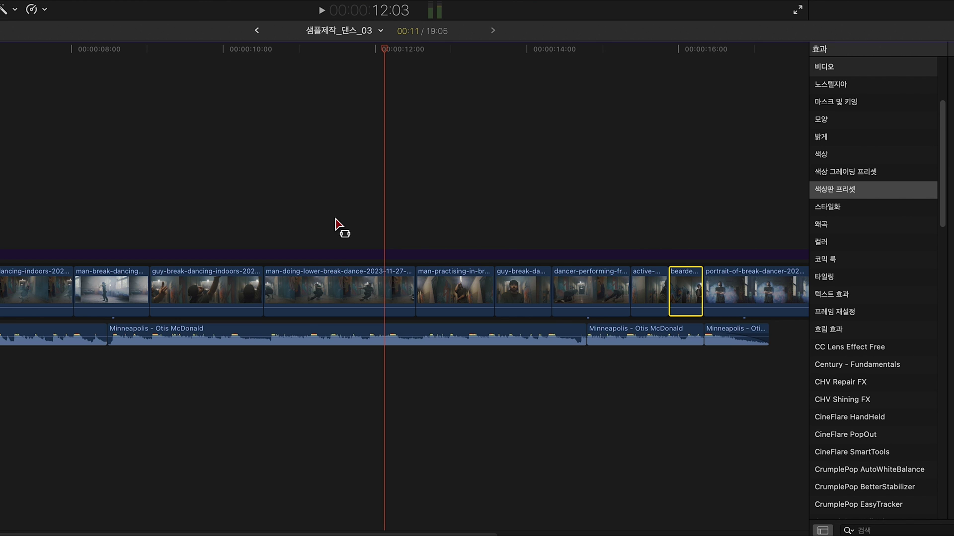
{"action": "left_click_drag", "start_coordinate": [264, 288], "coordinate": [702, 281]}
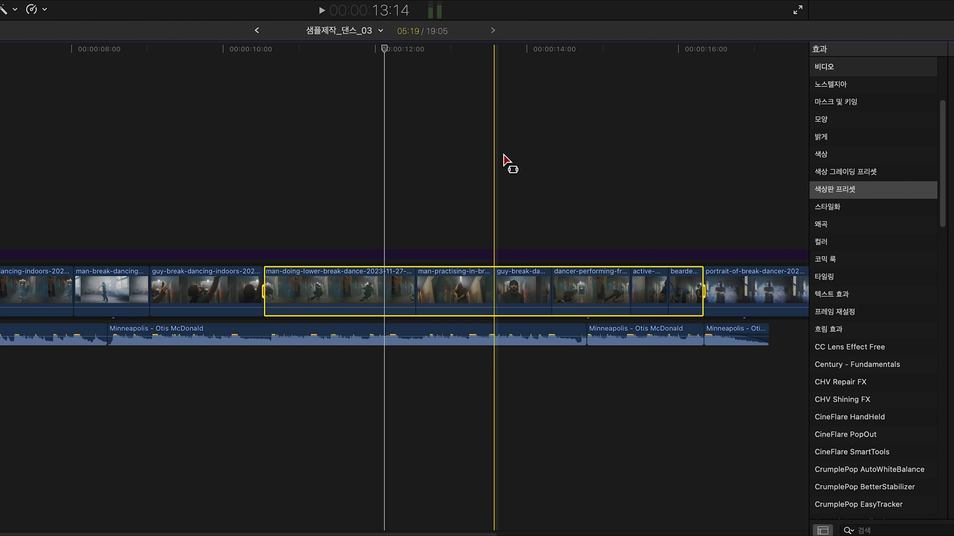
{"action": "key", "text": "q"}
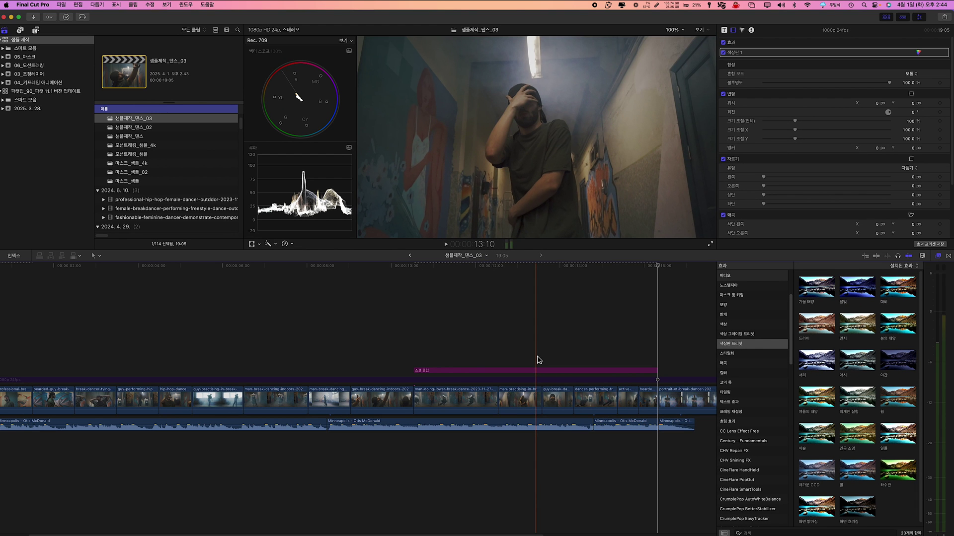
- Apply the 달빛 color board preset to the new adjustment clip and preview it over the covered clips
{"action": "left_click", "coordinate": [535, 371]}
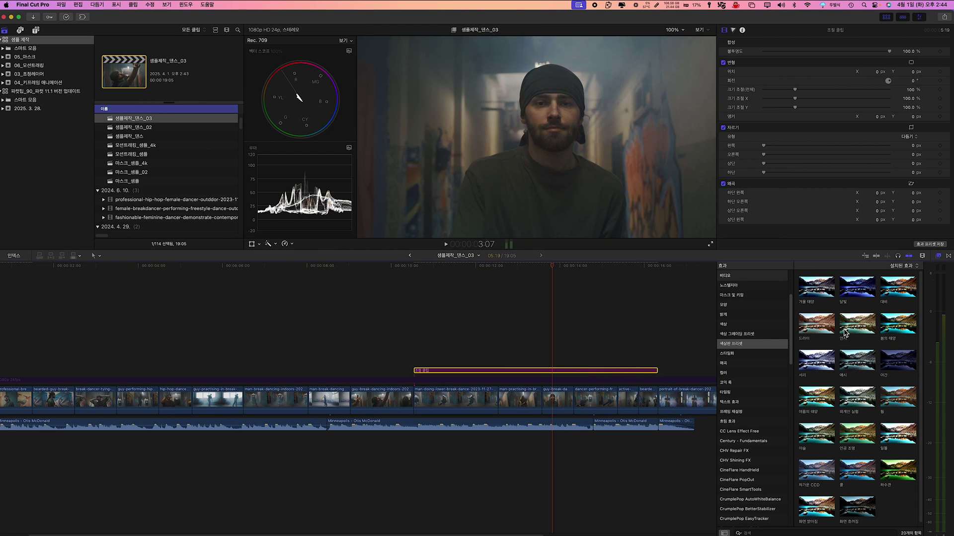
{"action": "double_click", "coordinate": [853, 293]}
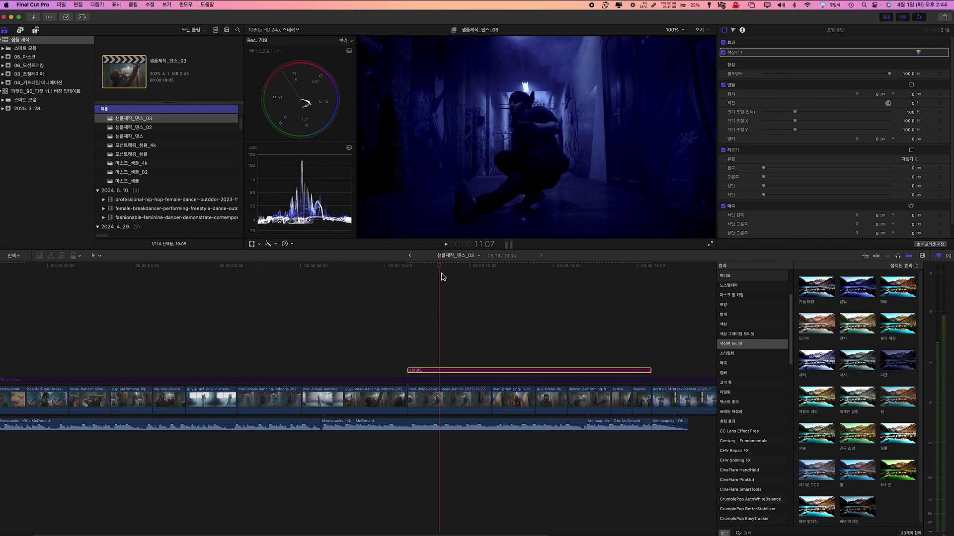
{"action": "left_click", "coordinate": [568, 367]}
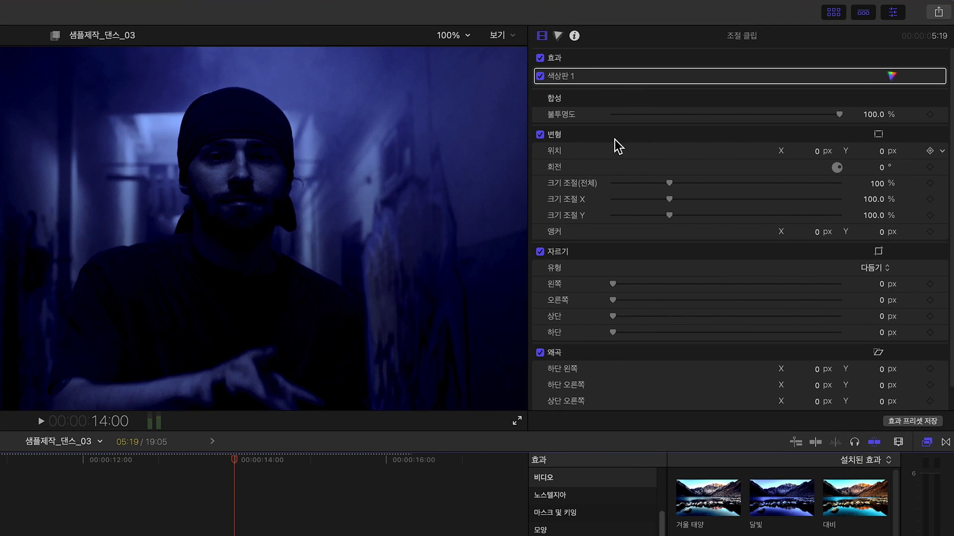
- Set the adjustment clip's color board exposure to 6% midtones and -8% shadows
{"action": "left_click", "coordinate": [558, 37]}
{"action": "left_click_drag", "start_coordinate": [757, 222], "coordinate": [756, 180]}
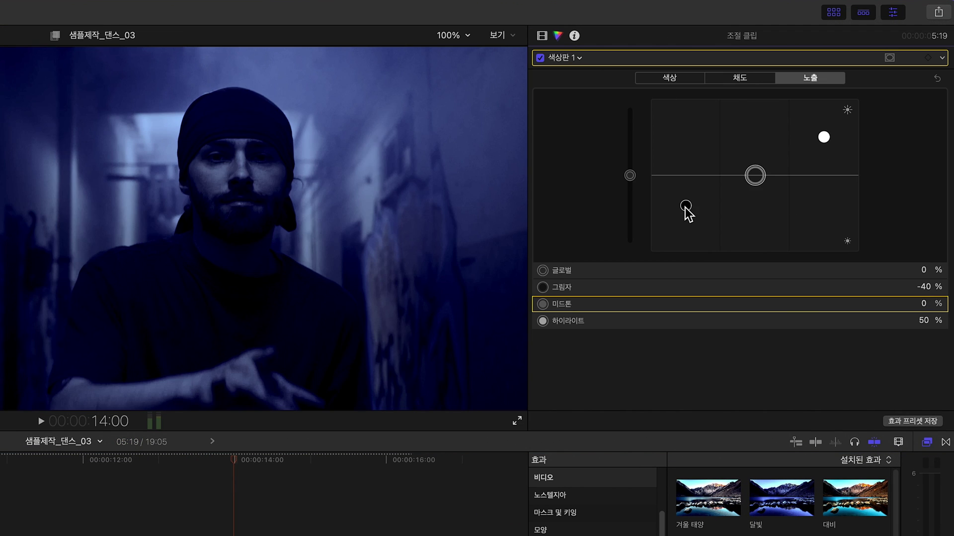
{"action": "left_click_drag", "start_coordinate": [686, 209], "coordinate": [689, 188]}
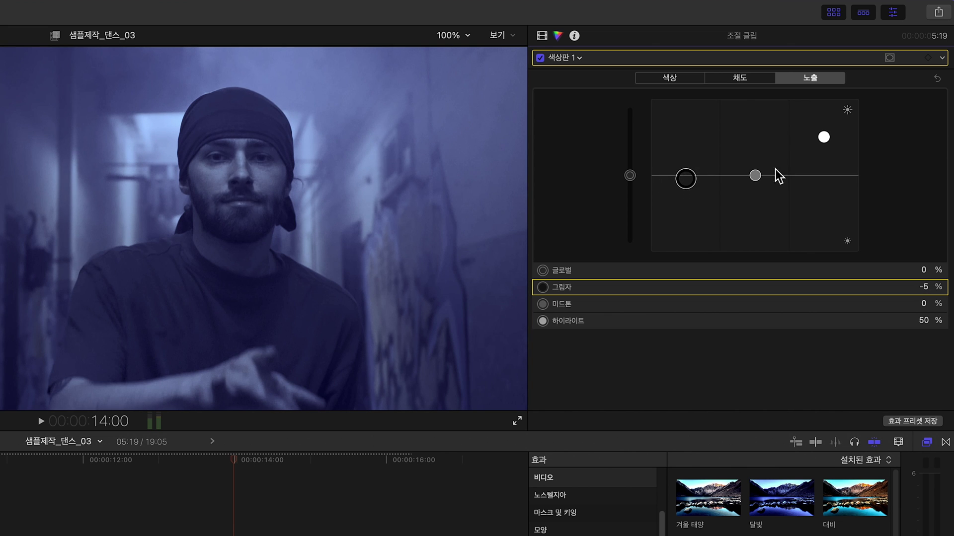
{"action": "left_click_drag", "start_coordinate": [755, 175], "coordinate": [755, 171]}
{"action": "left_click_drag", "start_coordinate": [686, 179], "coordinate": [687, 182]}
- Play back the section covered by the adjustment clip from its beginning to check the grade
{"action": "left_click_drag", "start_coordinate": [191, 457], "coordinate": [167, 464]}
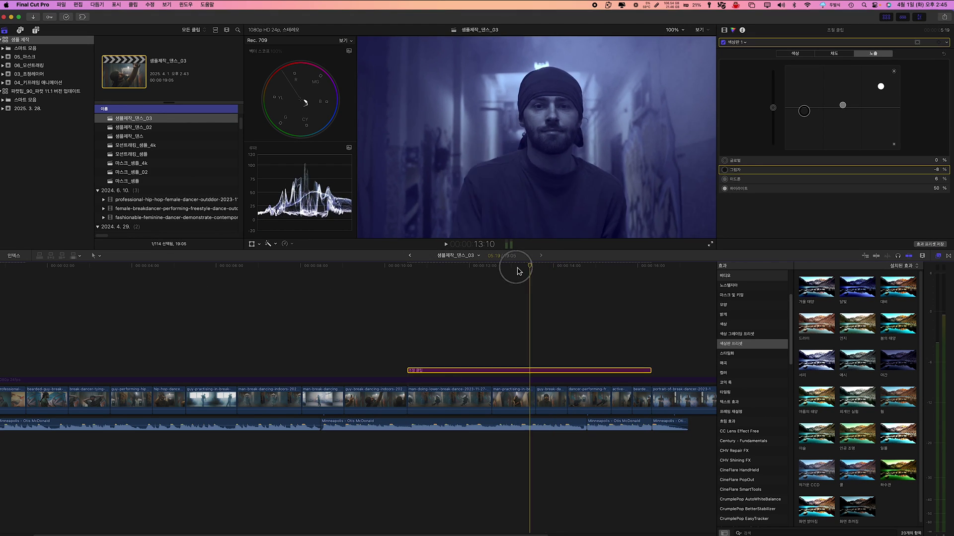
{"action": "left_click", "coordinate": [410, 267]}
{"action": "key", "text": "space"}
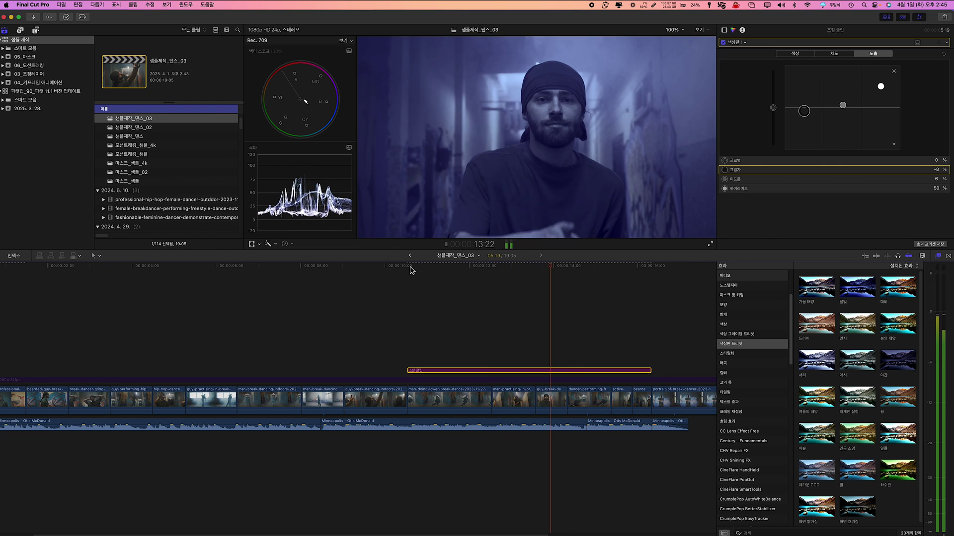
{"action": "key", "text": "space"}
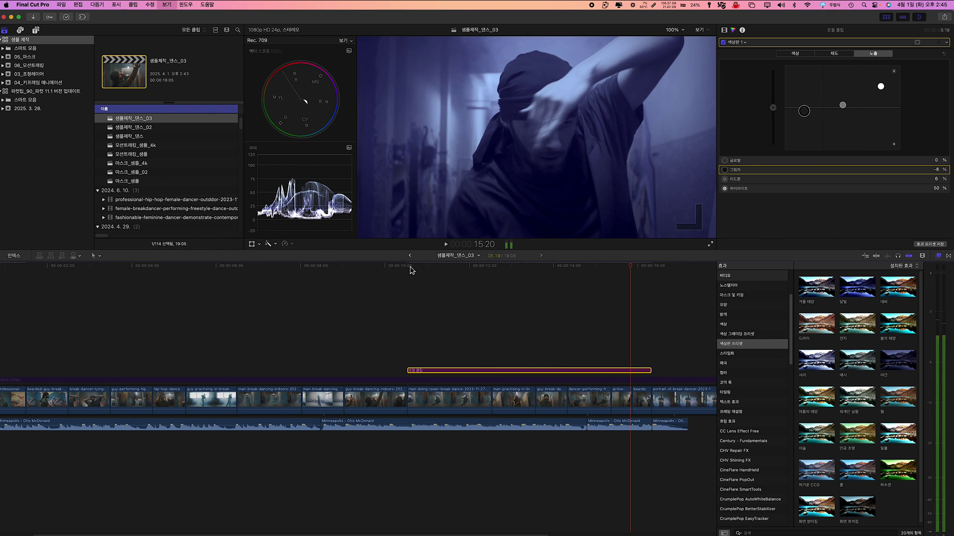
- Stack a second adjustment clip of the same length directly above the graded adjustment clip and select it
{"action": "left_click", "coordinate": [491, 268]}
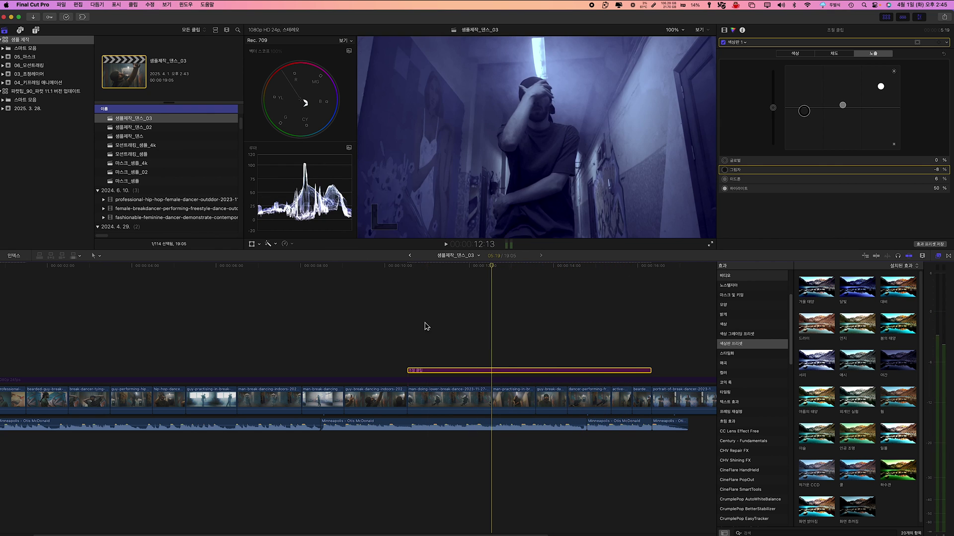
{"action": "left_click_drag", "start_coordinate": [462, 370], "coordinate": [526, 380]}
{"action": "left_click", "coordinate": [520, 361]}
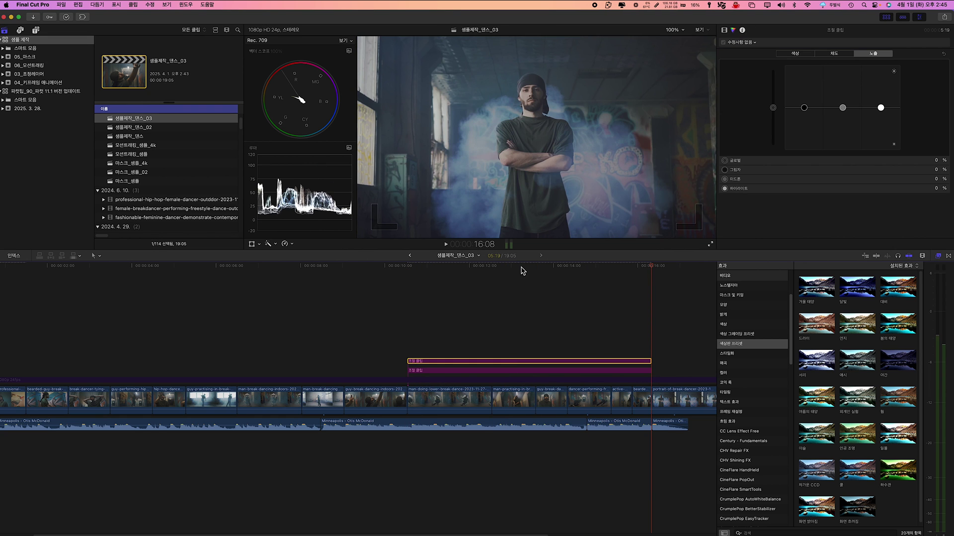
- Apply the 배경 정사각형 distortion effect to the upper adjustment clip and play back the covered section
{"action": "left_click", "coordinate": [732, 362]}
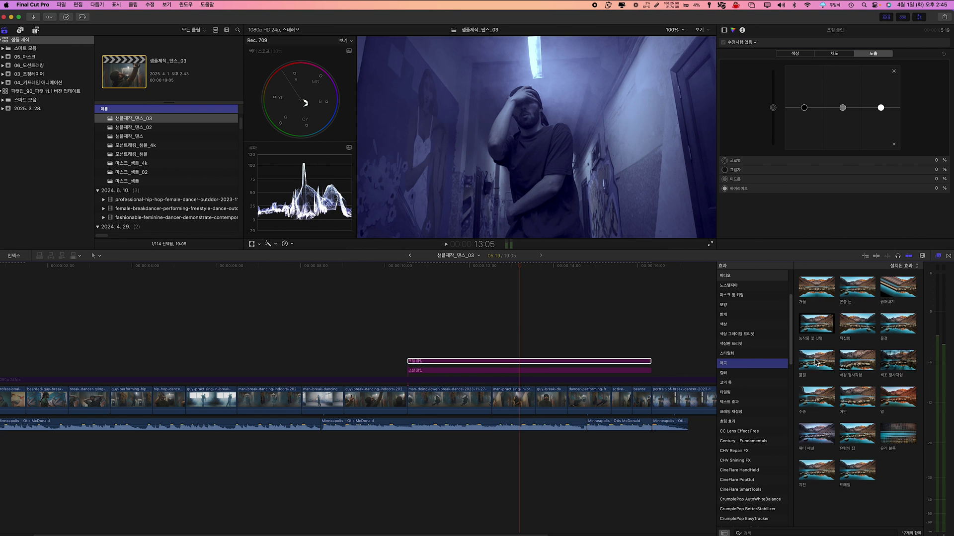
{"action": "left_click_drag", "start_coordinate": [852, 370], "coordinate": [551, 362]}
{"action": "left_click_drag", "start_coordinate": [517, 268], "coordinate": [396, 276]}
{"action": "key", "text": "space"}
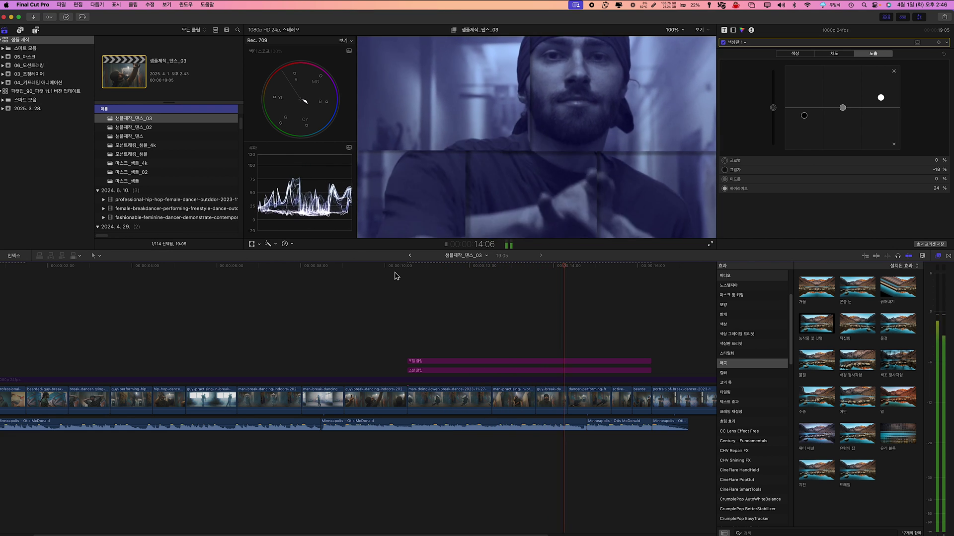
- Split the upper adjustment clip where the man-practising clip starts and where the dancer-performing clip starts
{"action": "left_click", "coordinate": [492, 266]}
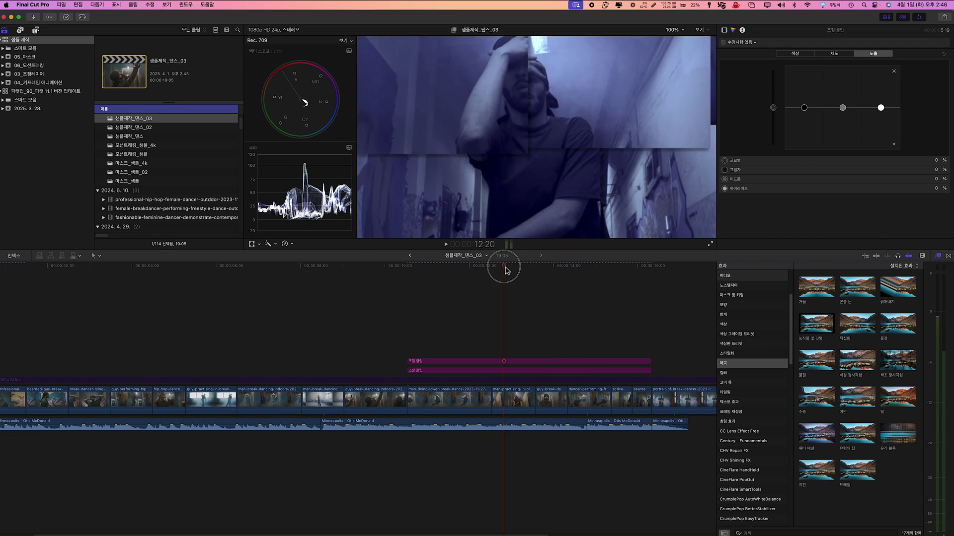
{"action": "left_click", "coordinate": [509, 364]}
{"action": "key", "text": "super+b"}
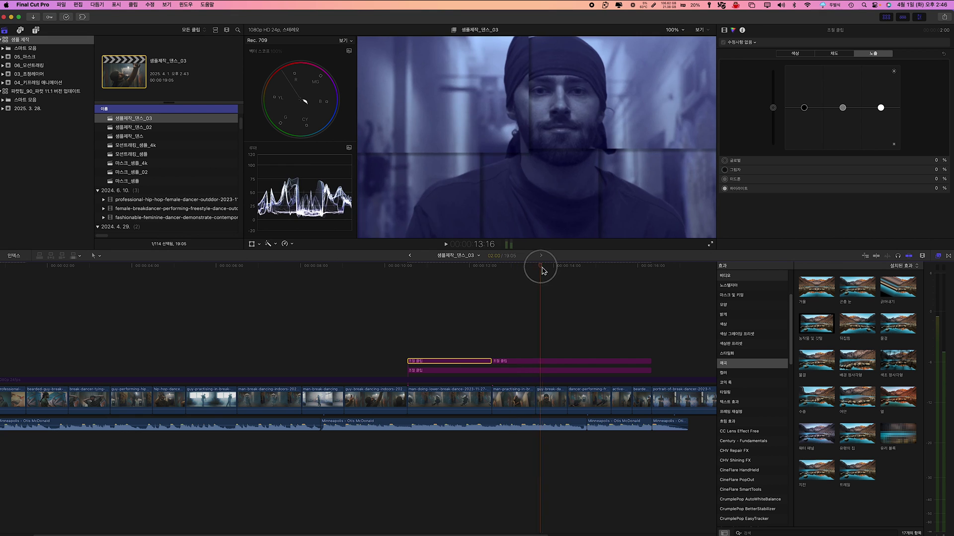
{"action": "left_click", "coordinate": [575, 267]}
{"action": "left_click", "coordinate": [566, 362]}
{"action": "key", "text": "super+b"}
- Apply the 거울 distortion effect to the middle segment of the split adjustment clip
{"action": "left_click", "coordinate": [537, 267]}
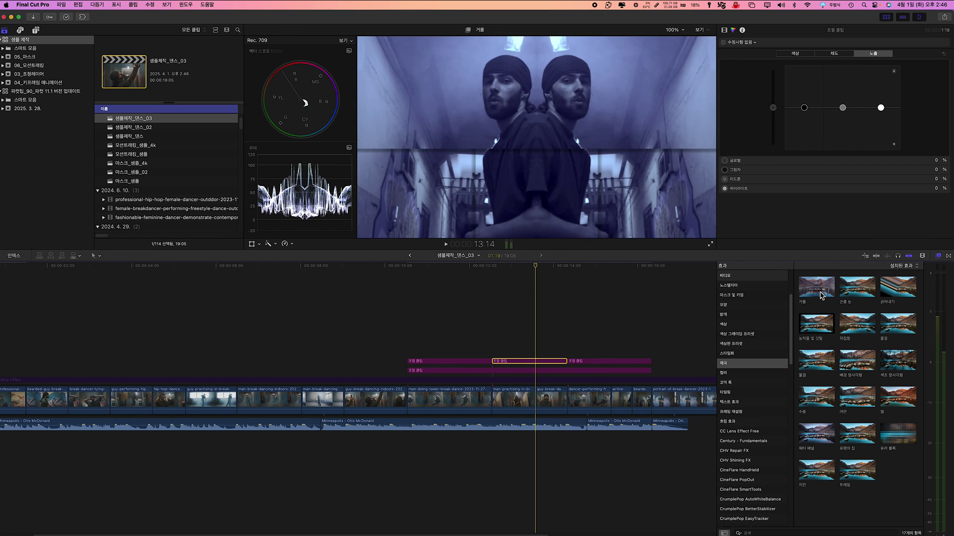
{"action": "left_click_drag", "start_coordinate": [817, 297], "coordinate": [525, 364]}
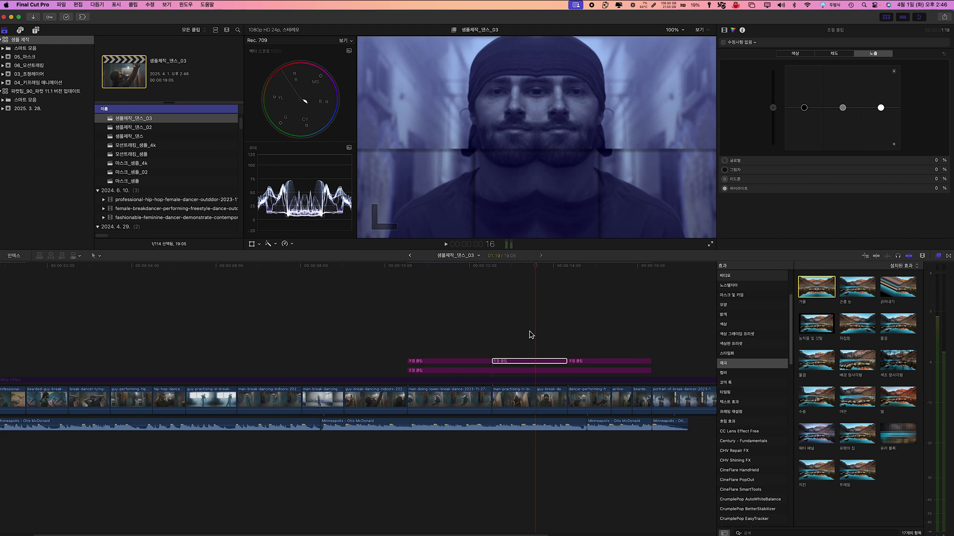
{"action": "left_click", "coordinate": [724, 31]}
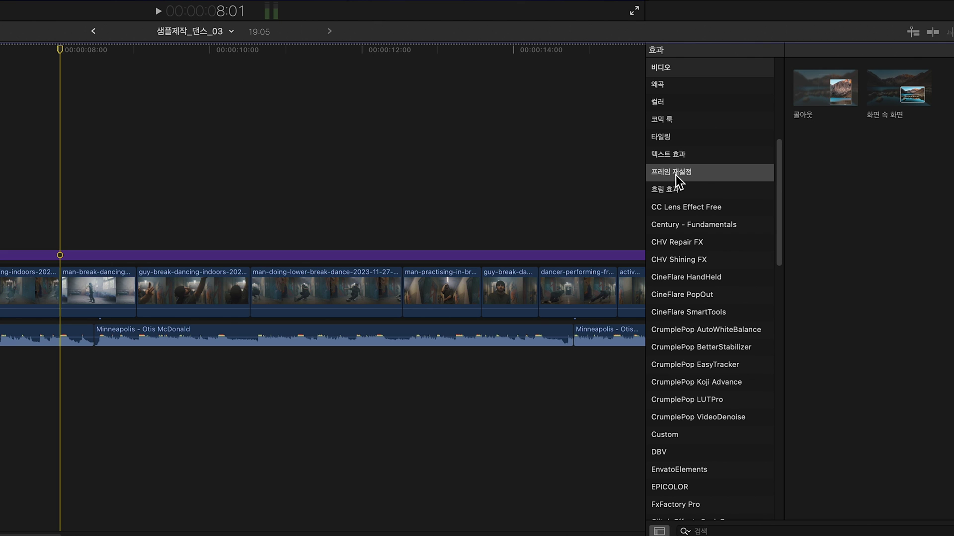
- Apply the 콜아웃 reframing effect directly to the man-break-dancing clip at 8:01 and play it back
{"action": "left_click", "coordinate": [822, 101]}
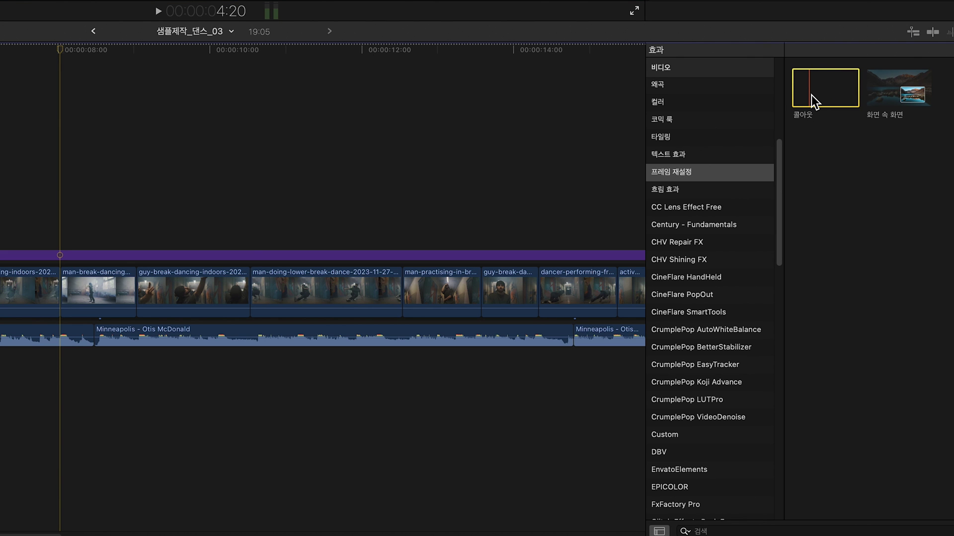
{"action": "left_click_drag", "start_coordinate": [812, 95], "coordinate": [91, 297]}
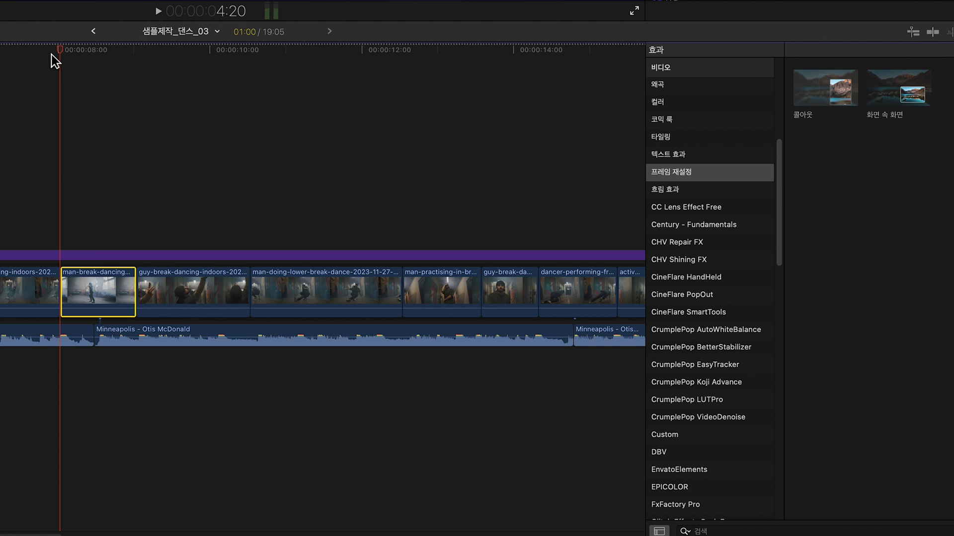
{"action": "key", "text": "space"}
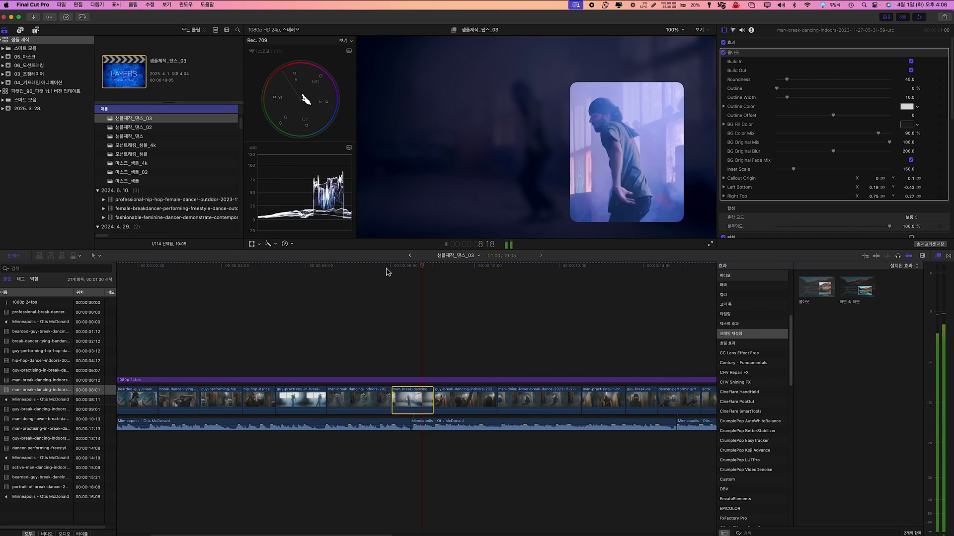
{"action": "key", "text": "space"}
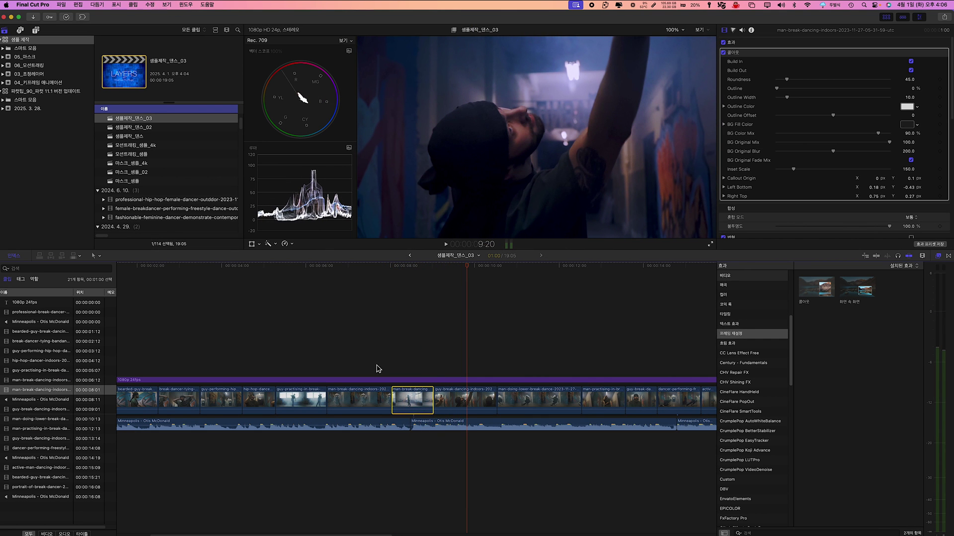
{"action": "left_click", "coordinate": [388, 269]}
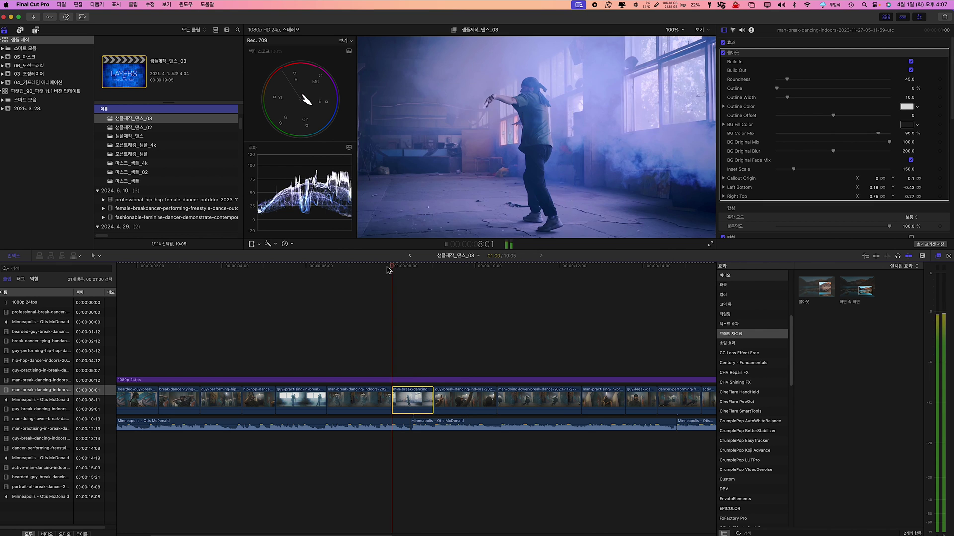
{"action": "key", "text": "space"}
{"action": "key", "text": "space"}
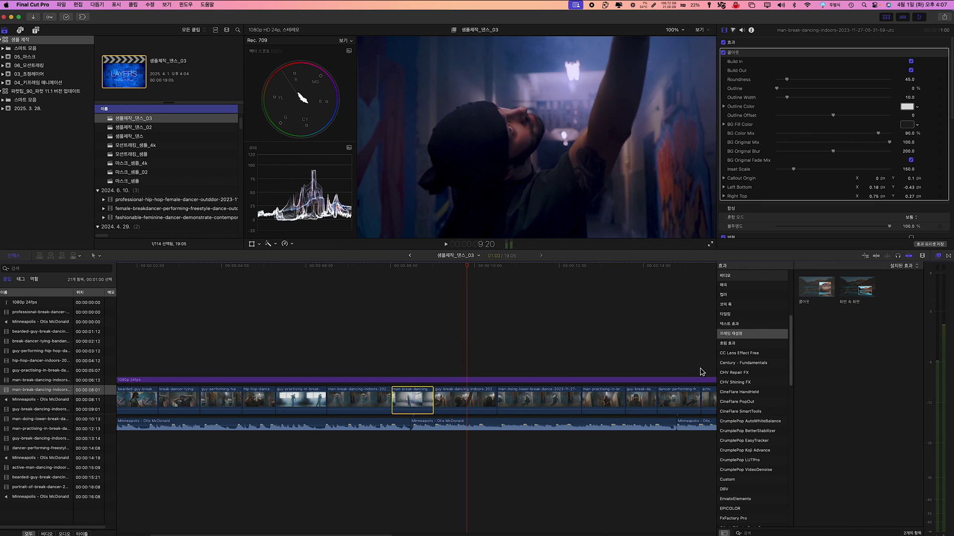
- Try the 콜아웃 effect on the man-doing-lower-break-dance clip and preview it through the end of that clip
{"action": "left_click_drag", "start_coordinate": [805, 293], "coordinate": [529, 403]}
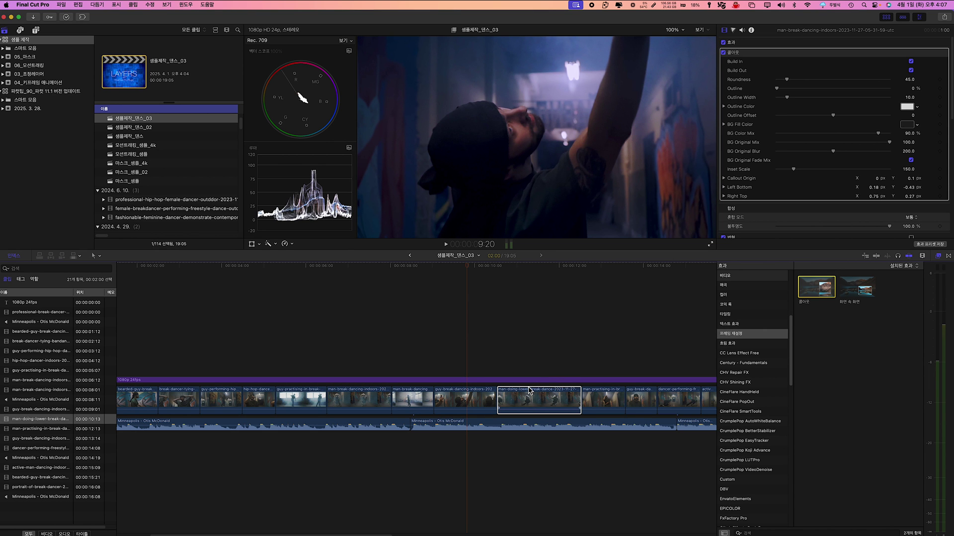
{"action": "left_click", "coordinate": [485, 267]}
{"action": "key", "text": "space"}
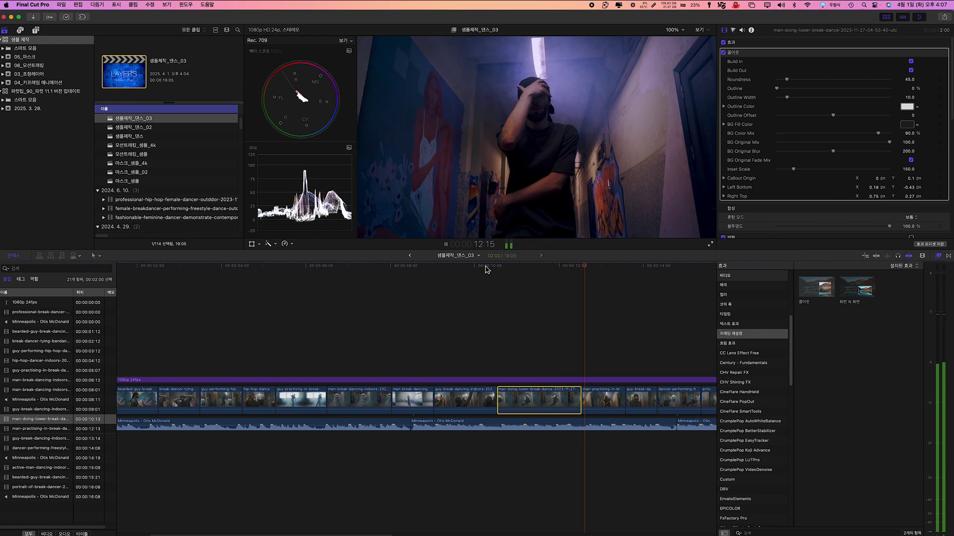
{"action": "key", "text": "space"}
{"action": "left_click", "coordinate": [553, 266]}
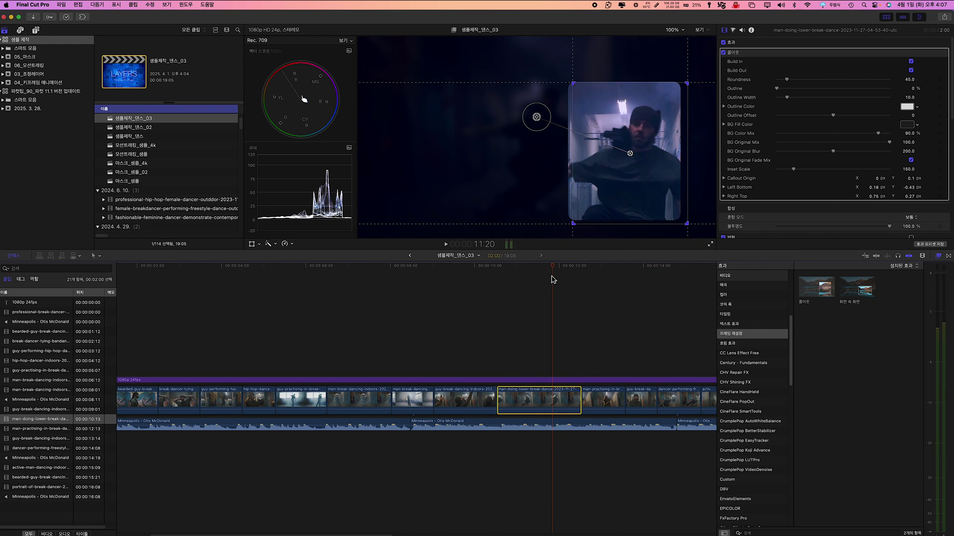
{"action": "left_click_drag", "start_coordinate": [551, 268], "coordinate": [581, 267]}
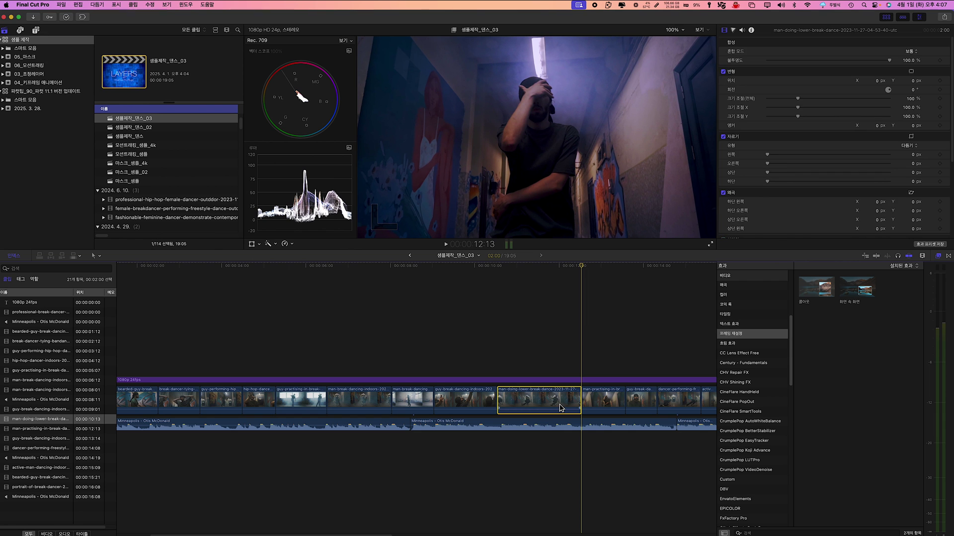
- Select the range from the man-break-dancing clip at 8:01 through the guy-break-dance clip and add an adjustment clip above it
{"action": "left_click", "coordinate": [559, 328]}
{"action": "left_click_drag", "start_coordinate": [560, 271], "coordinate": [390, 271]}
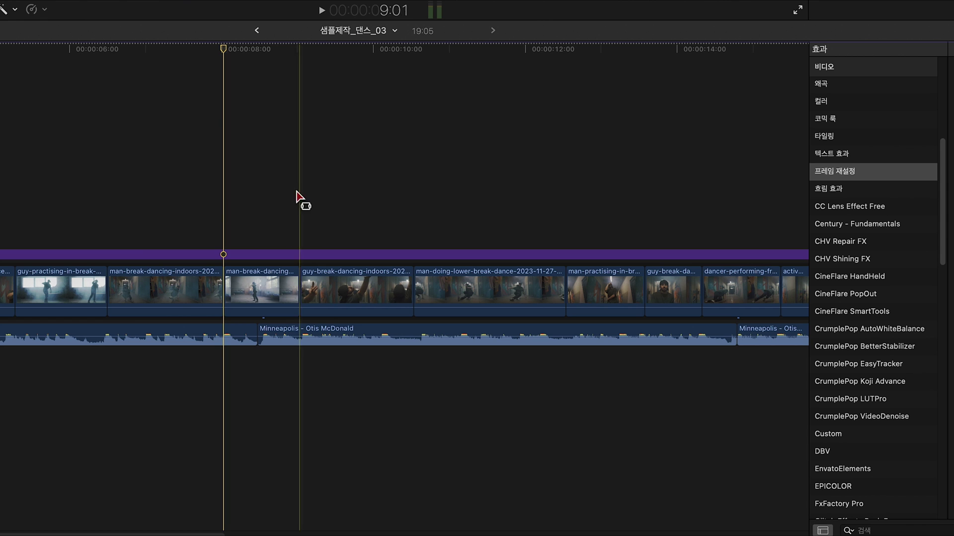
{"action": "left_click_drag", "start_coordinate": [226, 282], "coordinate": [706, 290]}
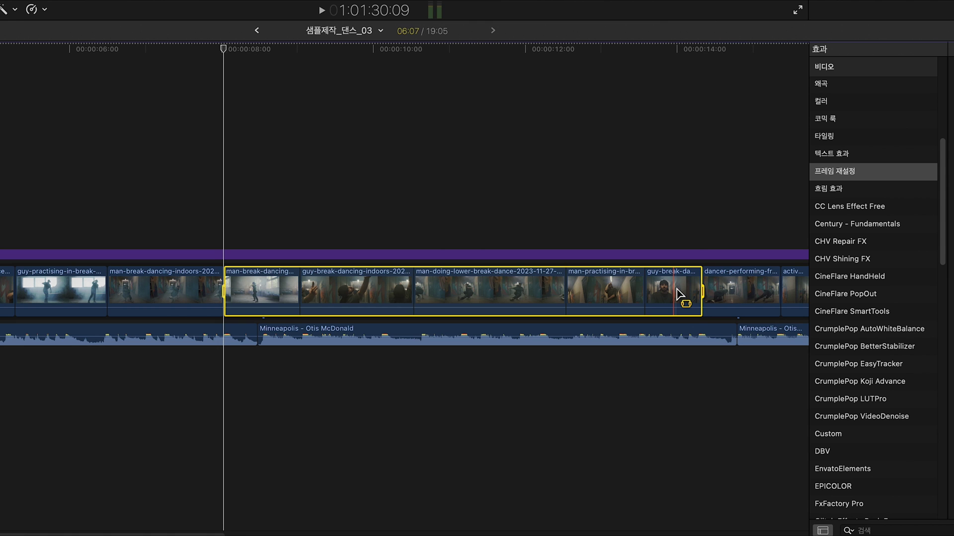
{"action": "key", "text": "q"}
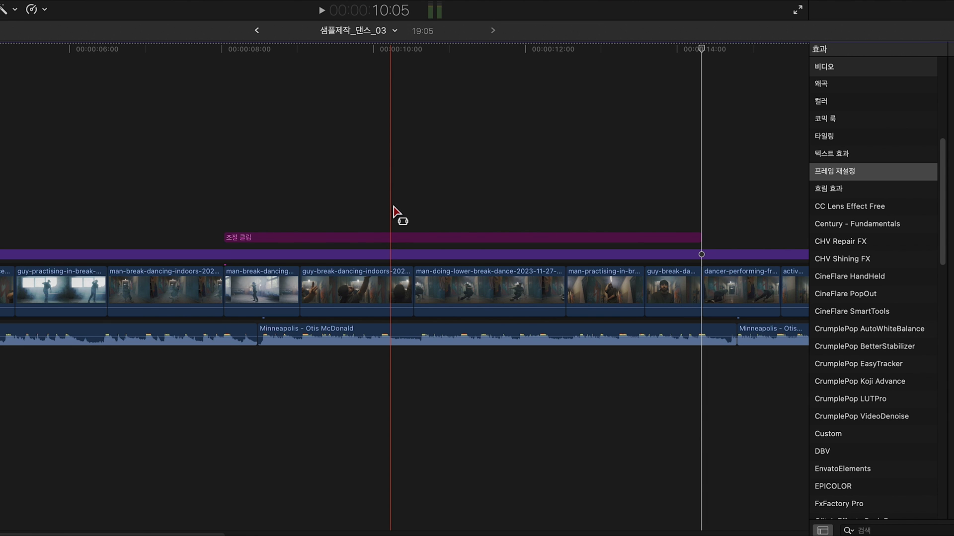
{"action": "key", "text": "s"}
{"action": "left_click", "coordinate": [408, 239]}
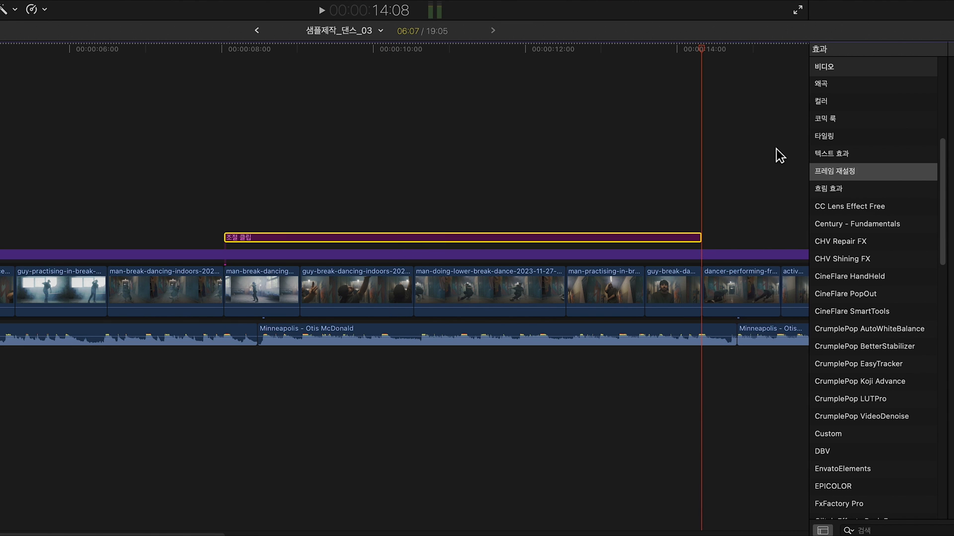
- Apply the 콜아웃 effect to the new adjustment clip and play back the whole section it covers
{"action": "left_click_drag", "start_coordinate": [691, 89], "coordinate": [165, 236]}
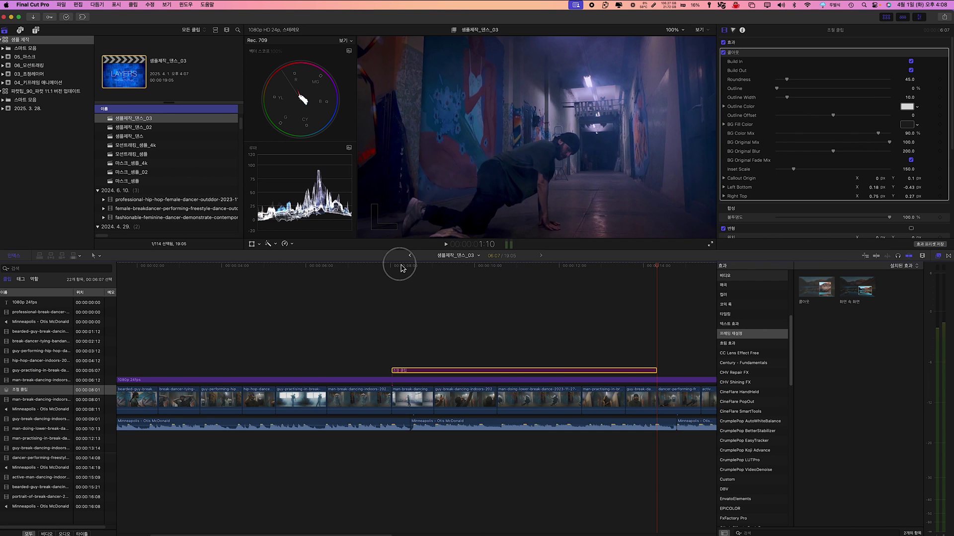
{"action": "left_click", "coordinate": [68, 112]}
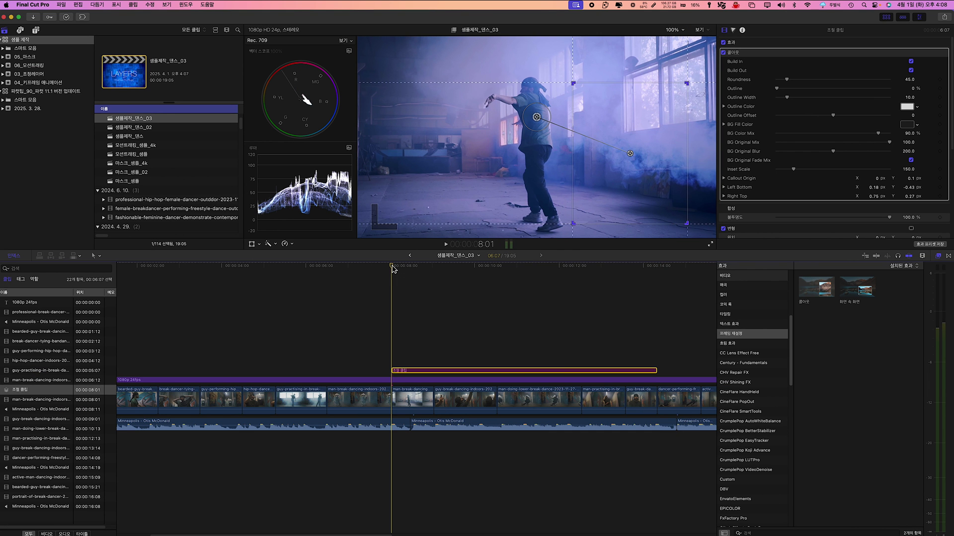
{"action": "key", "text": "space"}
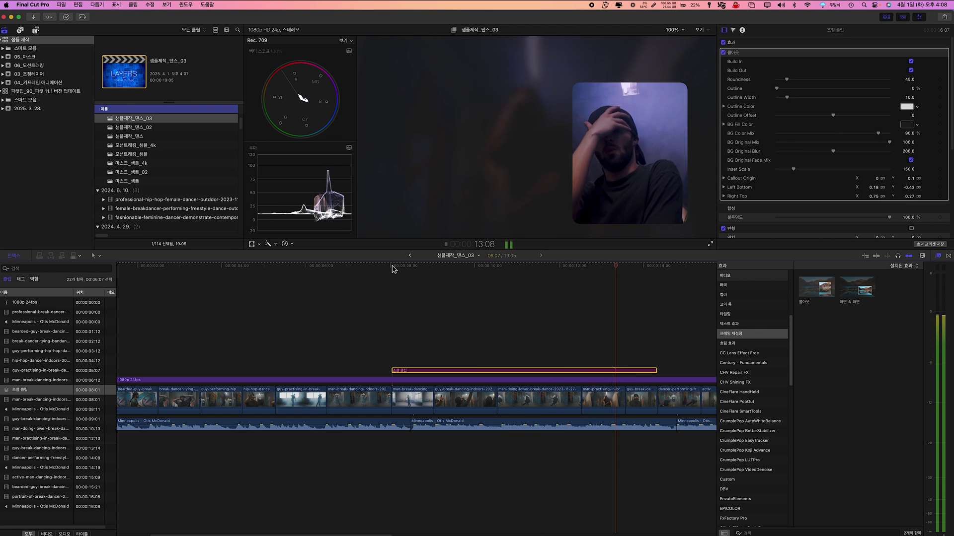
{"action": "key", "text": "space"}
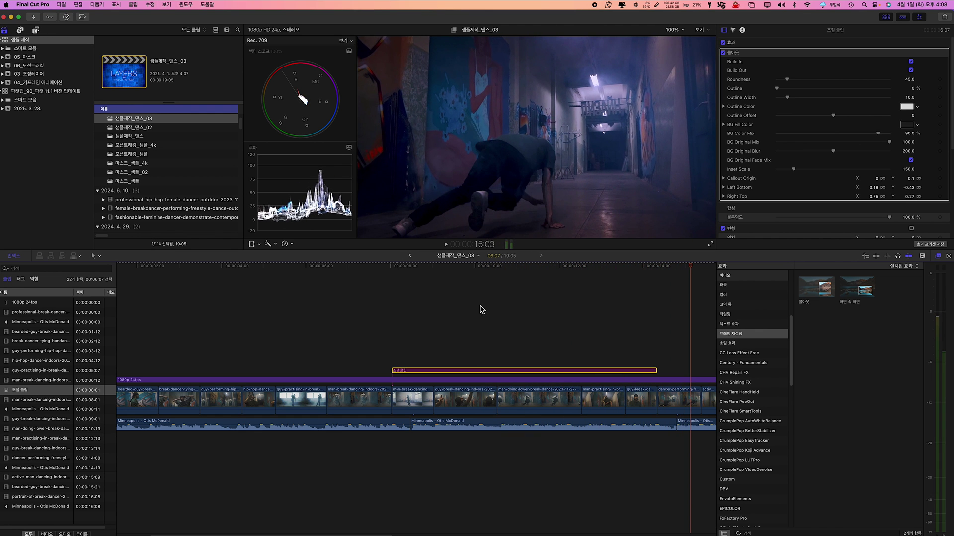
- Move the callout origin to X -0.04, Y 0.04 and shorten the adjustment clip to 4:12, checking it in playback
{"action": "left_click", "coordinate": [485, 268]}
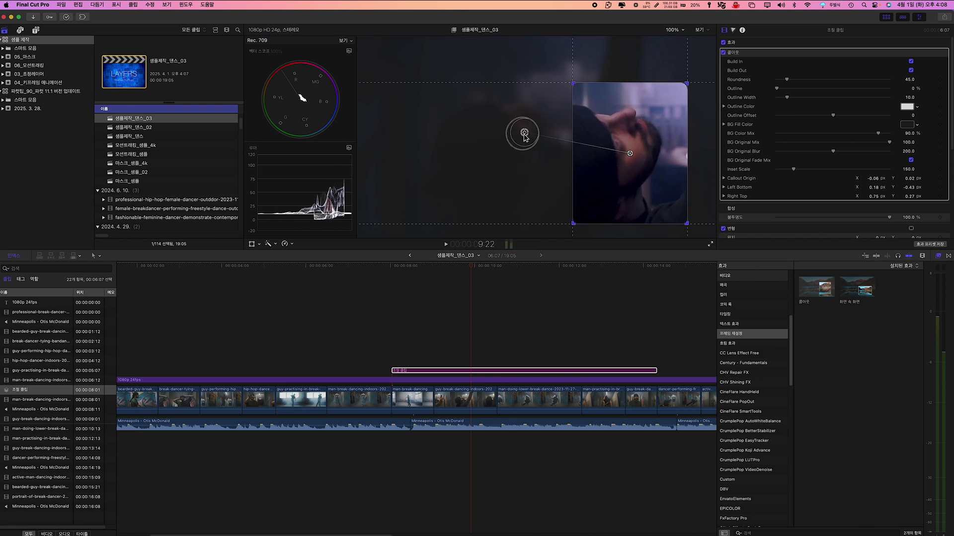
{"action": "left_click", "coordinate": [398, 272]}
{"action": "key", "text": "space"}
{"action": "left_click", "coordinate": [470, 291]}
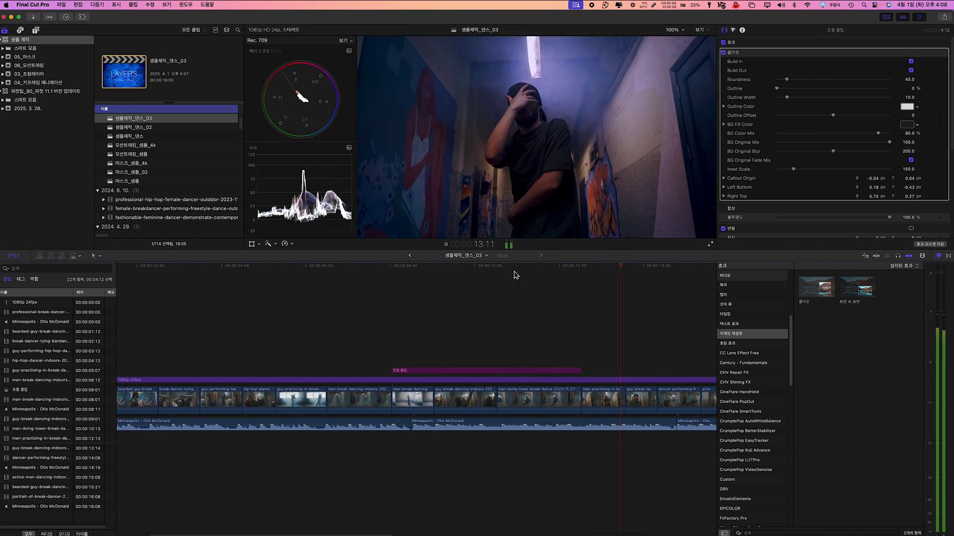
- Copy the callout adjustment clip to 11:21, move the copy's callout frame to the left side of the picture, and play both back
{"action": "left_click_drag", "start_coordinate": [550, 372], "coordinate": [661, 373]}
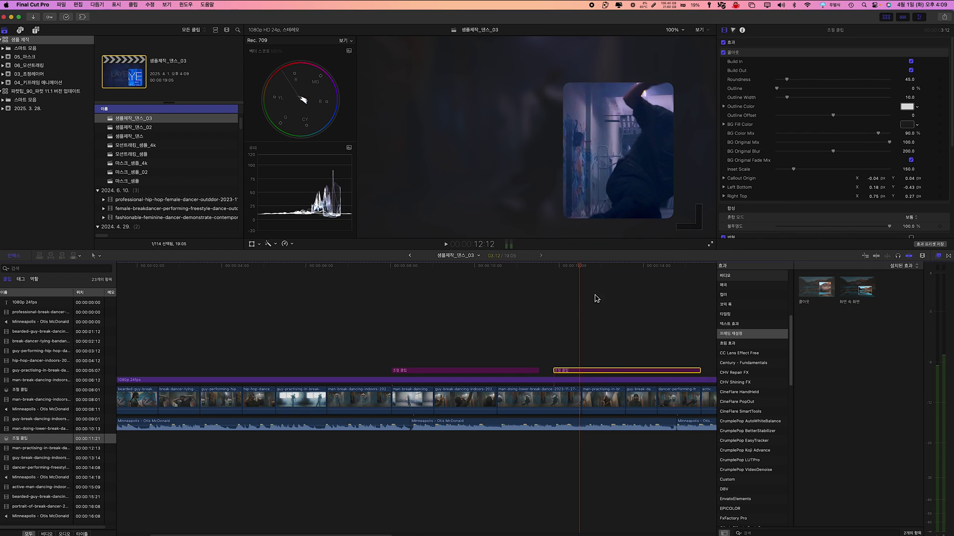
{"action": "left_click_drag", "start_coordinate": [618, 149], "coordinate": [445, 138]}
{"action": "left_click_drag", "start_coordinate": [533, 130], "coordinate": [561, 131]}
{"action": "left_click", "coordinate": [445, 268]}
{"action": "key", "text": "space"}
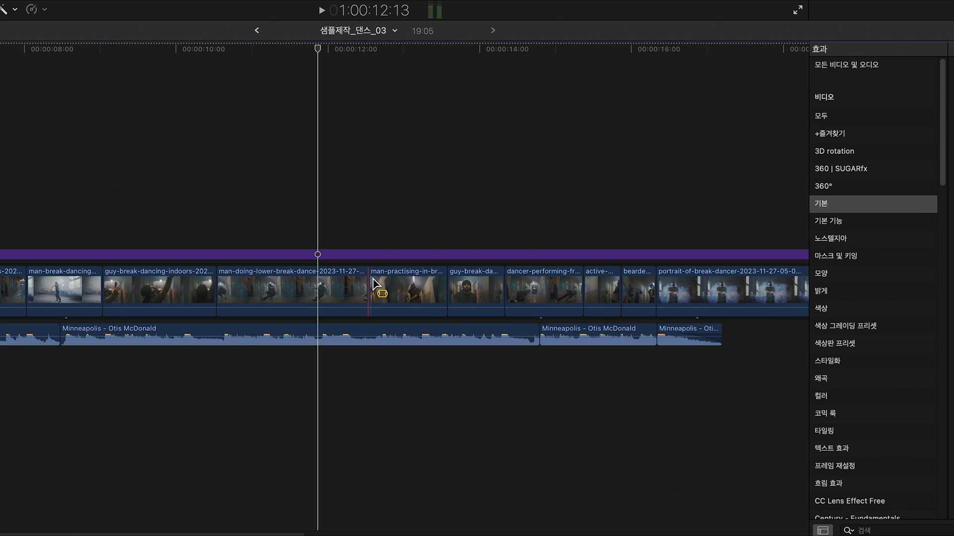
- Select the range from the man-practising clip through the bearded clip and add an adjustment clip above it
{"action": "left_click", "coordinate": [495, 400]}
{"action": "left_click_drag", "start_coordinate": [506, 285], "coordinate": [657, 283]}
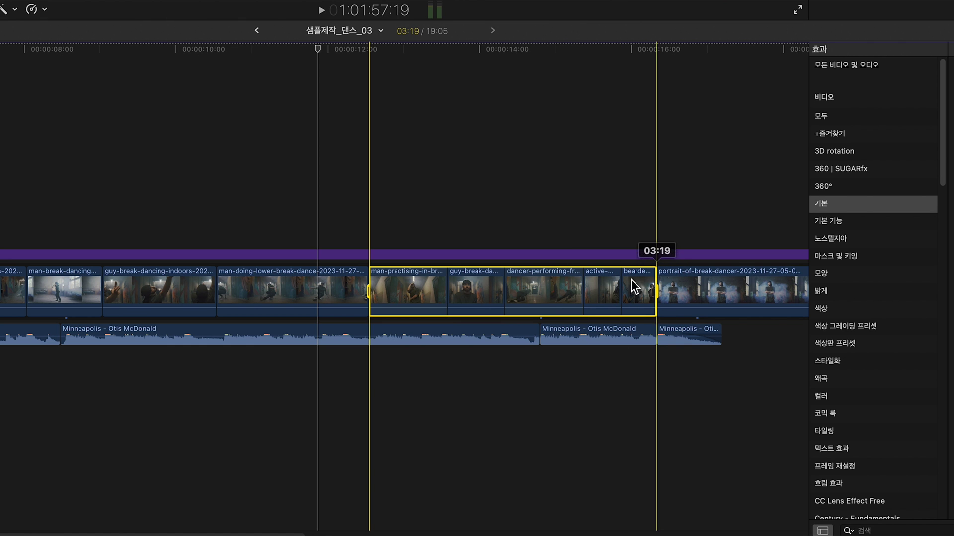
{"action": "key", "text": "q"}
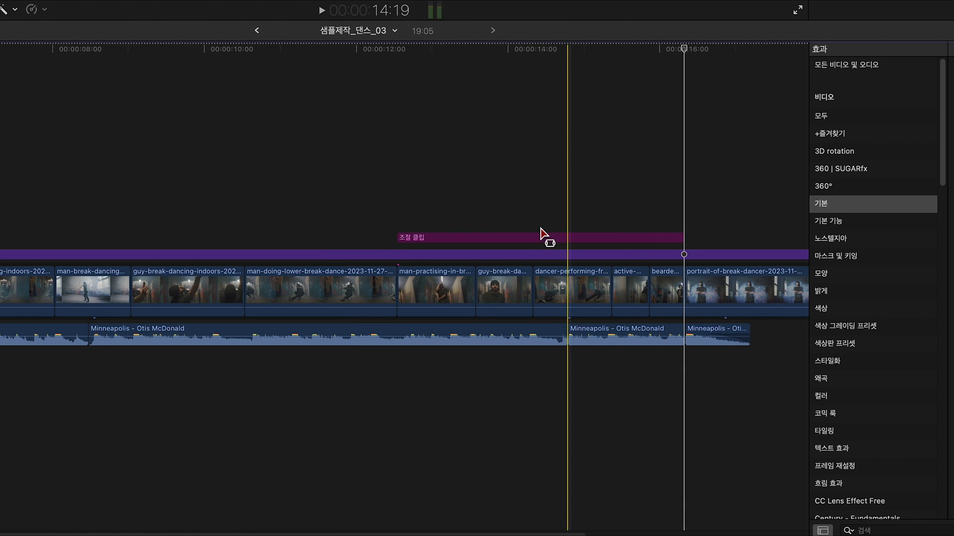
- Add a 크기 조절(전체) scale keyframe at 16:08, the end of the new adjustment clip
{"action": "left_click", "coordinate": [541, 236]}
{"action": "left_click_drag", "start_coordinate": [529, 55], "coordinate": [686, 62]}
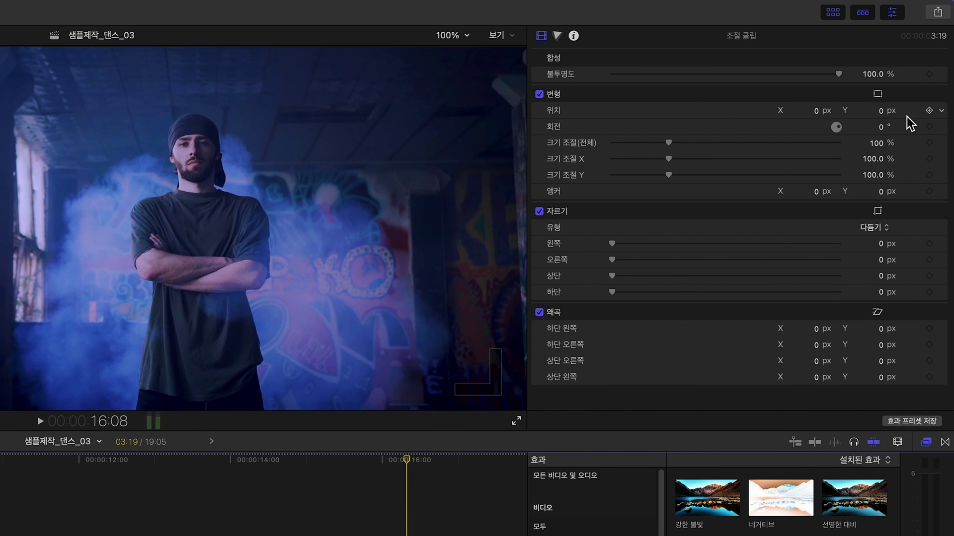
{"action": "left_click", "coordinate": [929, 144]}
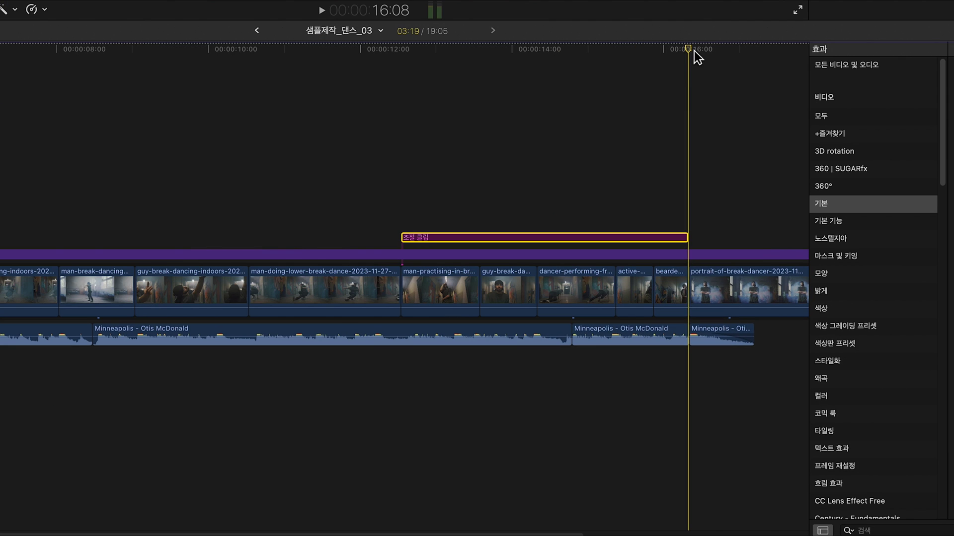
- Set 크기 조절(전체) to 200% at 12:13, the start of the new adjustment clip, and play the zoom
{"action": "left_click_drag", "start_coordinate": [693, 51], "coordinate": [405, 56]}
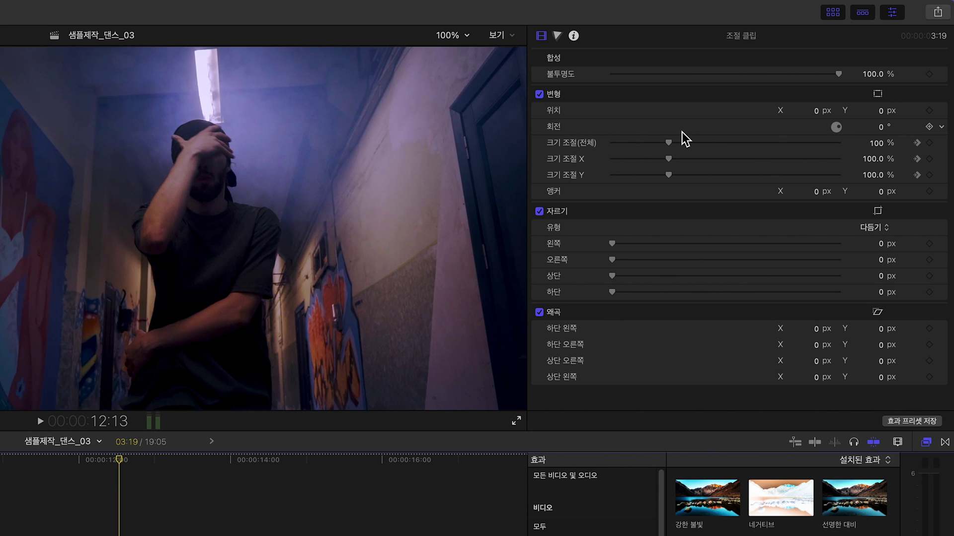
{"action": "left_click", "coordinate": [877, 144]}
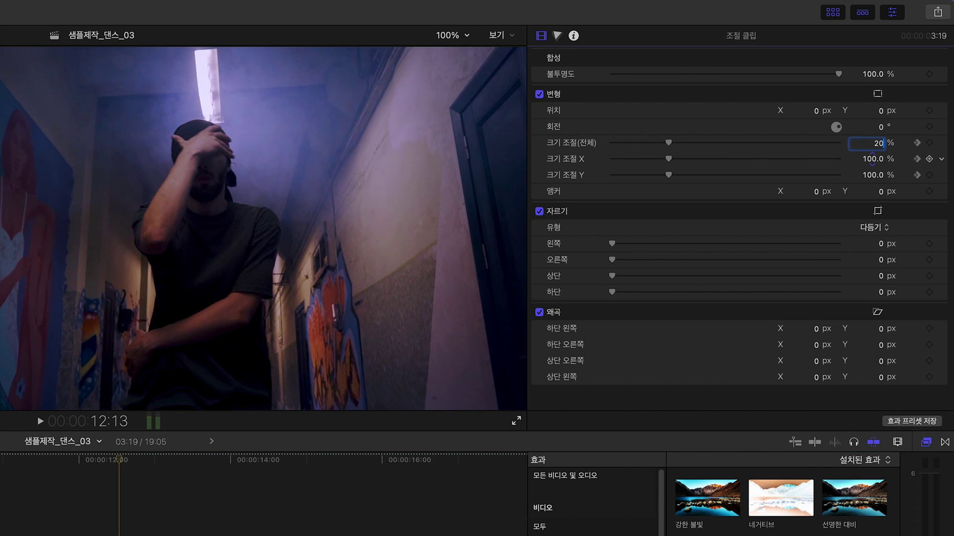
{"action": "type", "text": "200"}
{"action": "key", "text": "Return"}
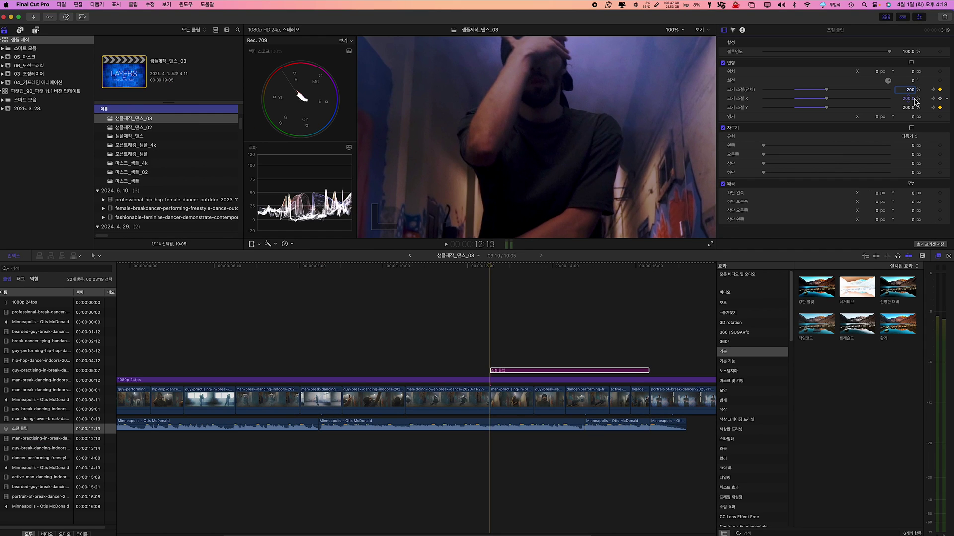
{"action": "left_click", "coordinate": [491, 268]}
{"action": "key", "text": "space"}
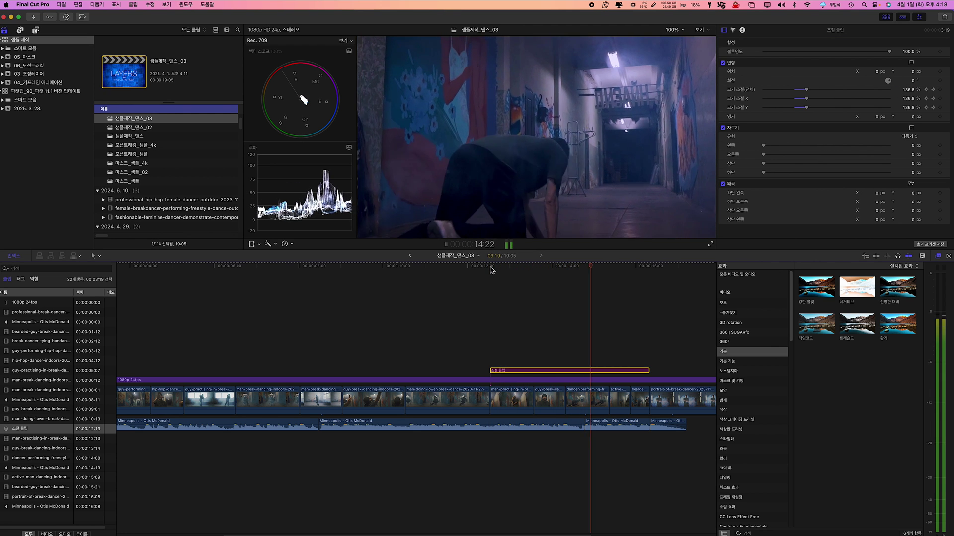
{"action": "key", "text": "space"}
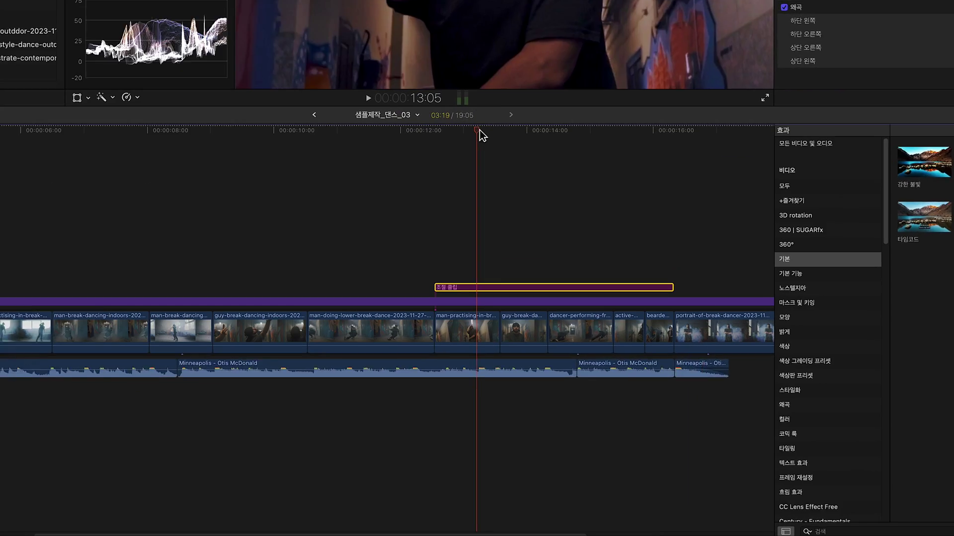
- Set 크기 조절(전체) to 150% at the adjustment clip's starting keyframe at 12:13 and play the zoom from there
{"action": "left_click_drag", "start_coordinate": [520, 265], "coordinate": [493, 268]}
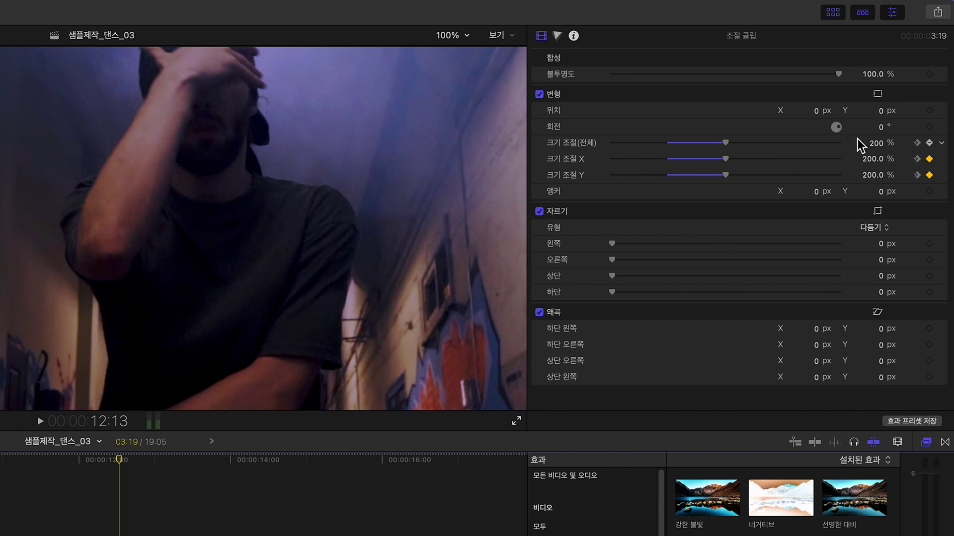
{"action": "left_click", "coordinate": [876, 144]}
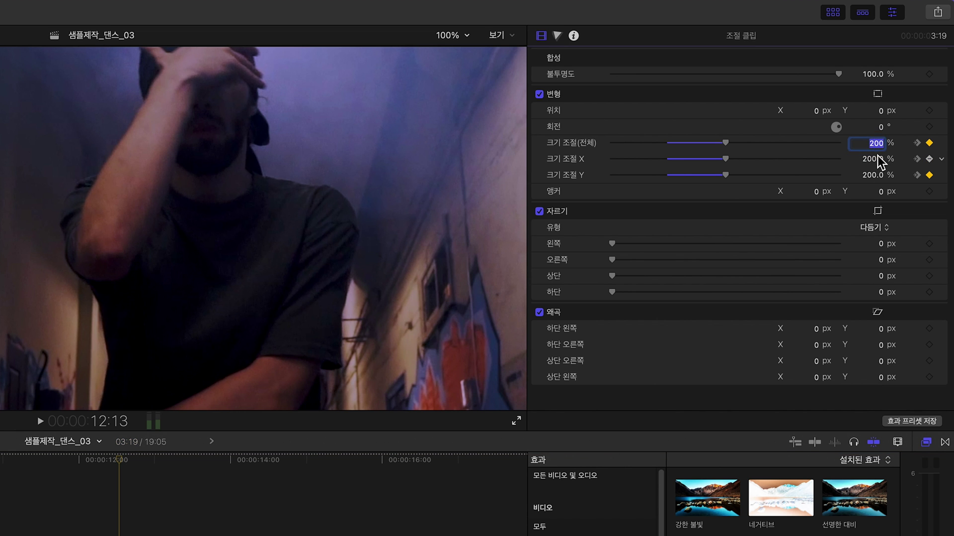
{"action": "key", "text": "Return"}
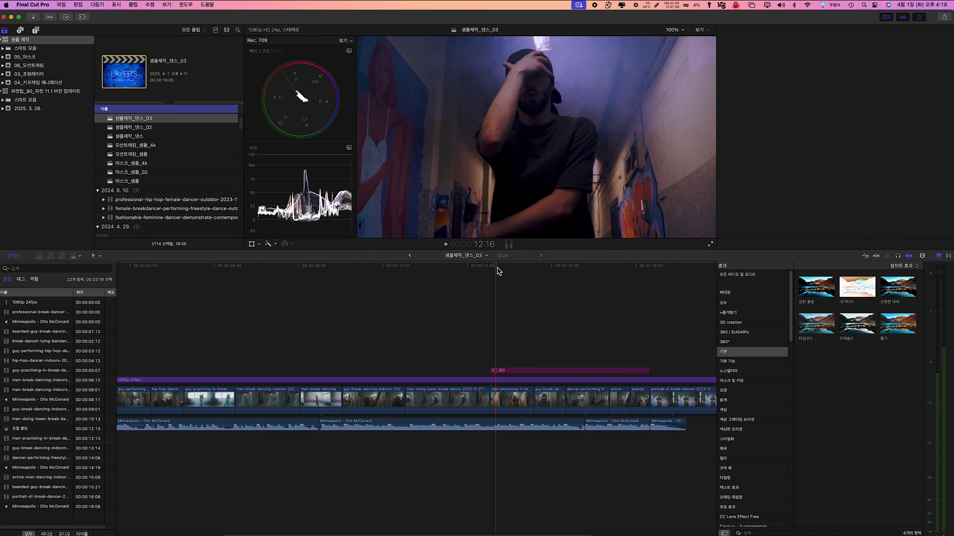
{"action": "left_click_drag", "start_coordinate": [498, 271], "coordinate": [490, 269]}
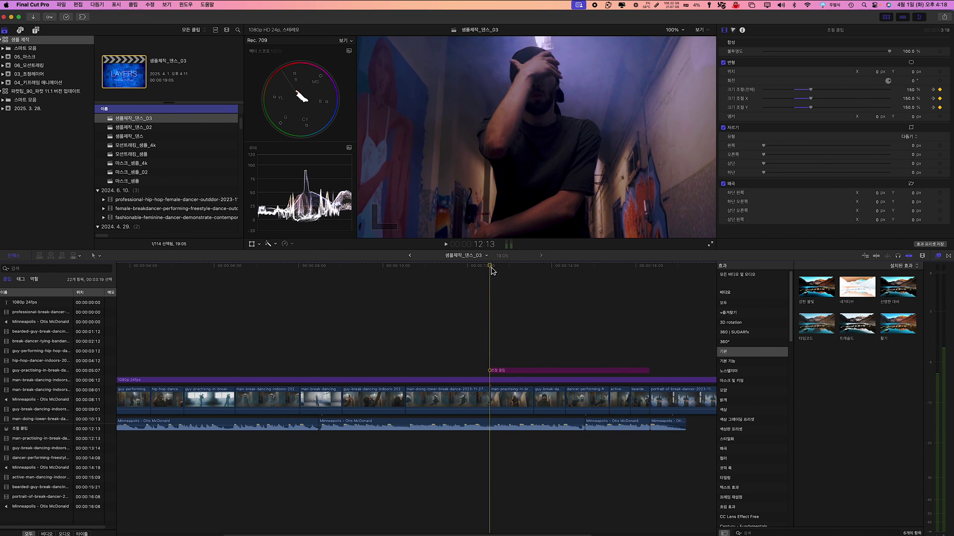
{"action": "key", "text": "space"}
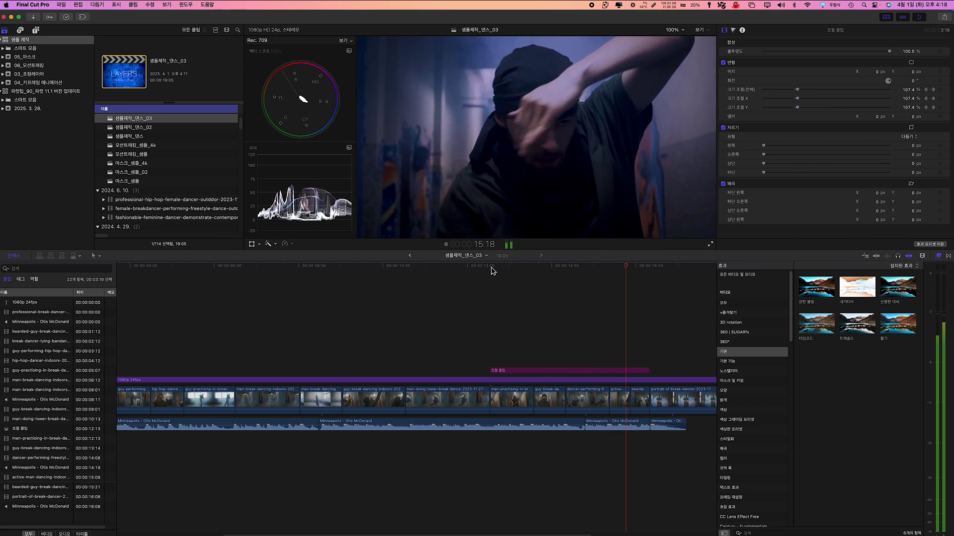
{"action": "key", "text": "space"}
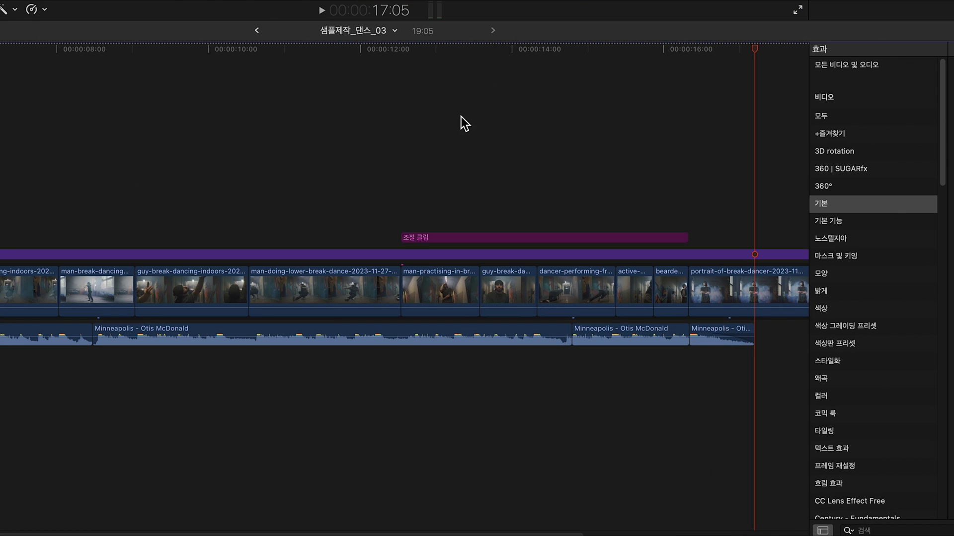
- Show the video animation keyframes of the adjustment clip above the man-practising through bearded clips
{"action": "left_click", "coordinate": [479, 50]}
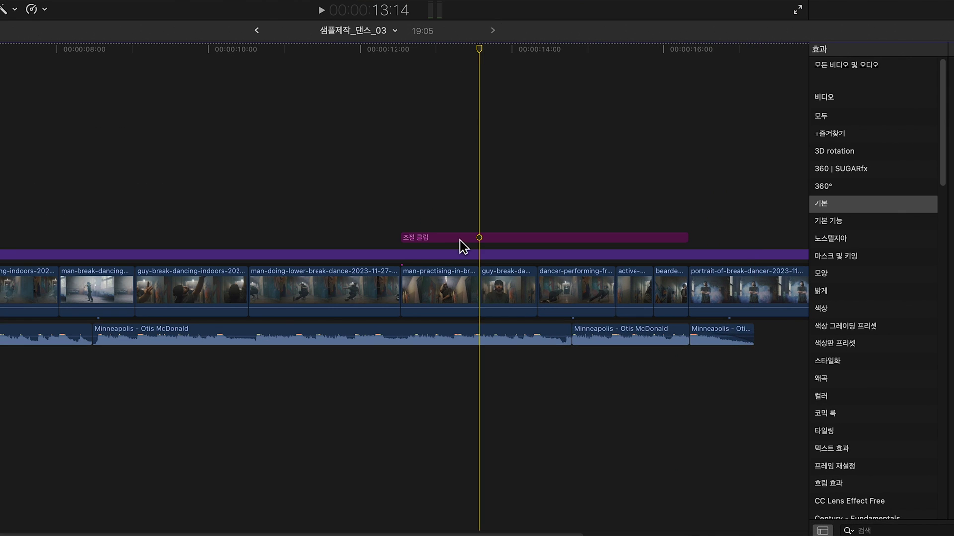
{"action": "left_click", "coordinate": [460, 240]}
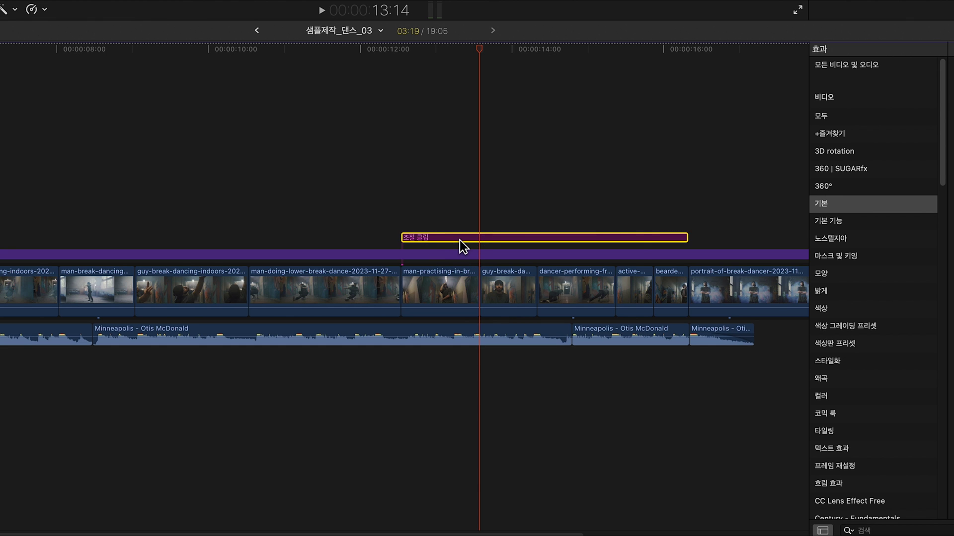
{"action": "right_click", "coordinate": [460, 240]}
{"action": "left_click", "coordinate": [488, 385]}
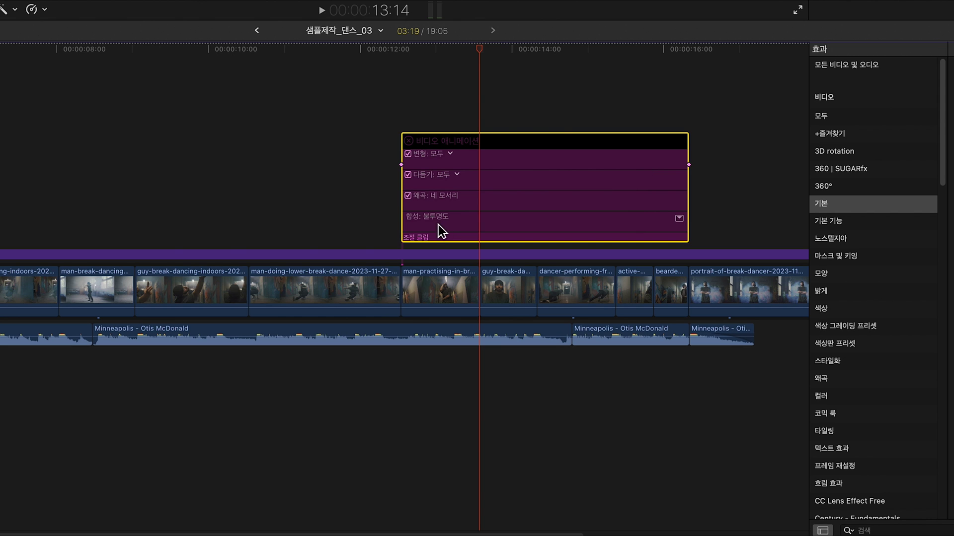
- Extend the adjustment clip back to the start of the man-doing-lower-break-dance clip, move its first 변형 keyframe to that start, and play it
{"action": "left_click_drag", "start_coordinate": [407, 240], "coordinate": [250, 237]}
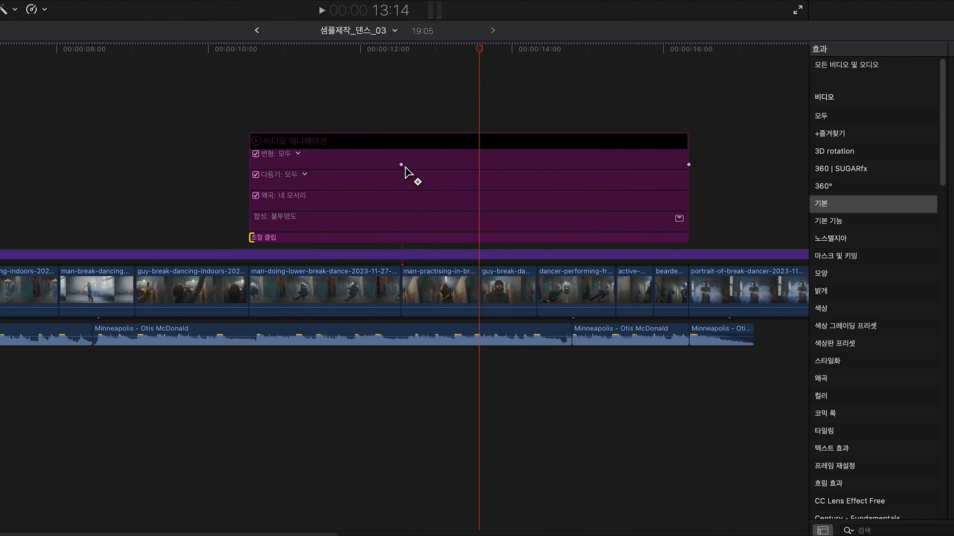
{"action": "left_click", "coordinate": [402, 166]}
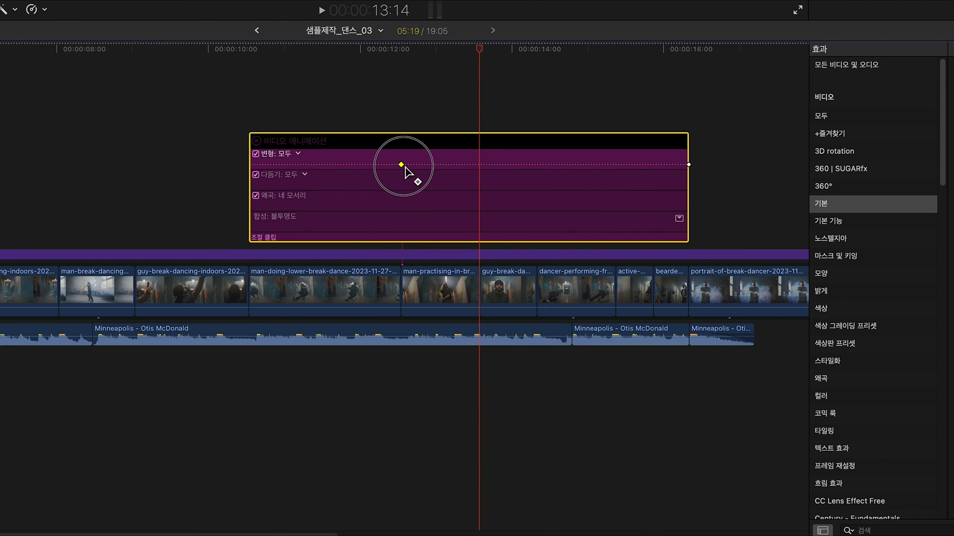
{"action": "left_click_drag", "start_coordinate": [405, 170], "coordinate": [233, 168]}
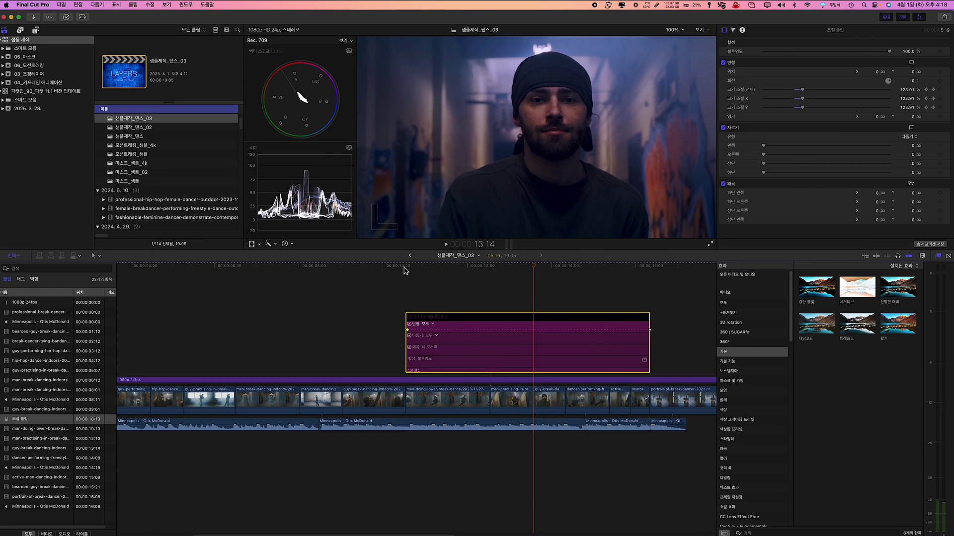
{"action": "left_click", "coordinate": [248, 49]}
{"action": "key", "text": "space"}
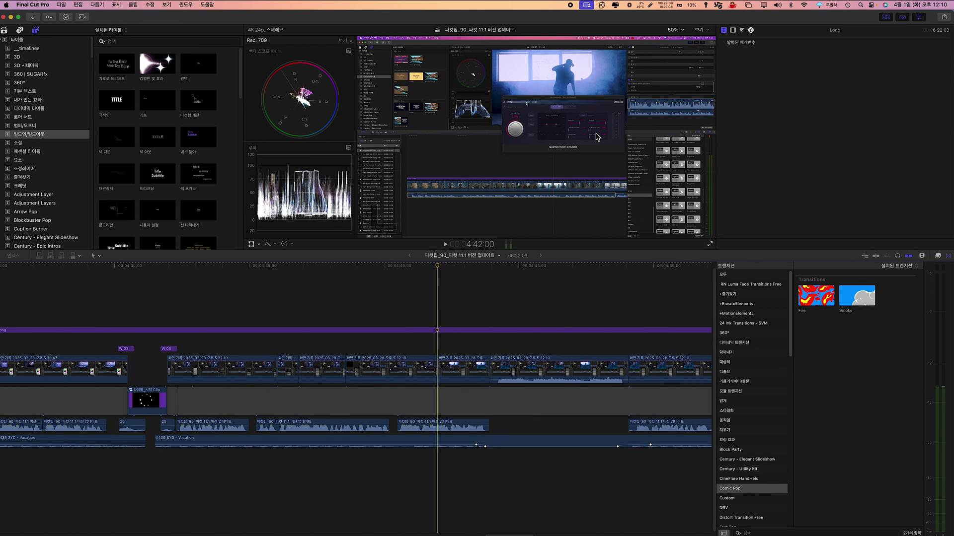
- In the 파컷팁_90_파컷 11.1 버전 업데이트 project, range-select 4:42:00 to 4:49:02 and add an adjustment clip over it
{"action": "mouse_move", "coordinate": [440, 273]}
{"action": "left_mouse_down"}
{"action": "mouse_move", "coordinate": [631, 273]}
{"action": "mouse_move", "coordinate": [443, 274]}
{"action": "left_mouse_up"}
{"action": "left_click", "coordinate": [99, 257]}
{"action": "left_click", "coordinate": [112, 294]}
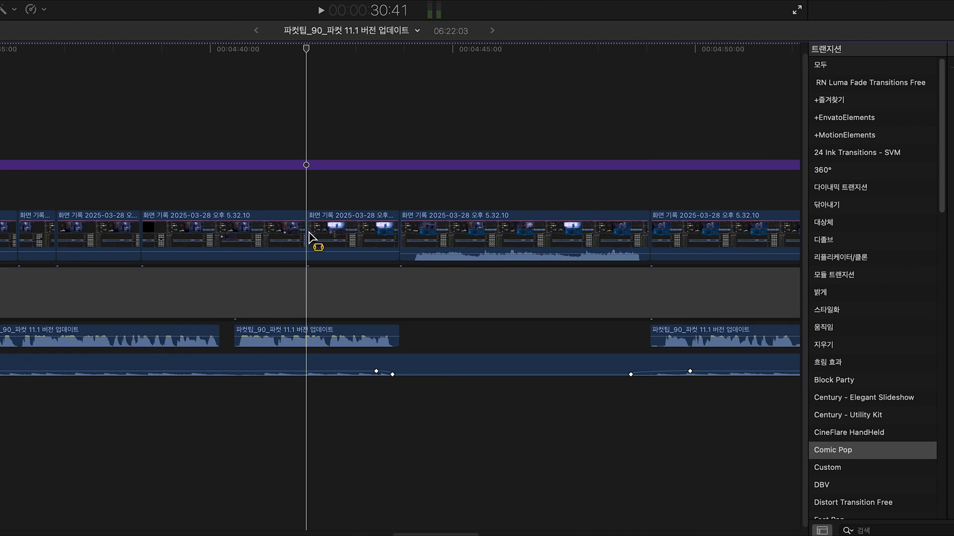
{"action": "left_click_drag", "start_coordinate": [440, 400], "coordinate": [600, 404]}
{"action": "left_click_drag", "start_coordinate": [596, 298], "coordinate": [650, 297]}
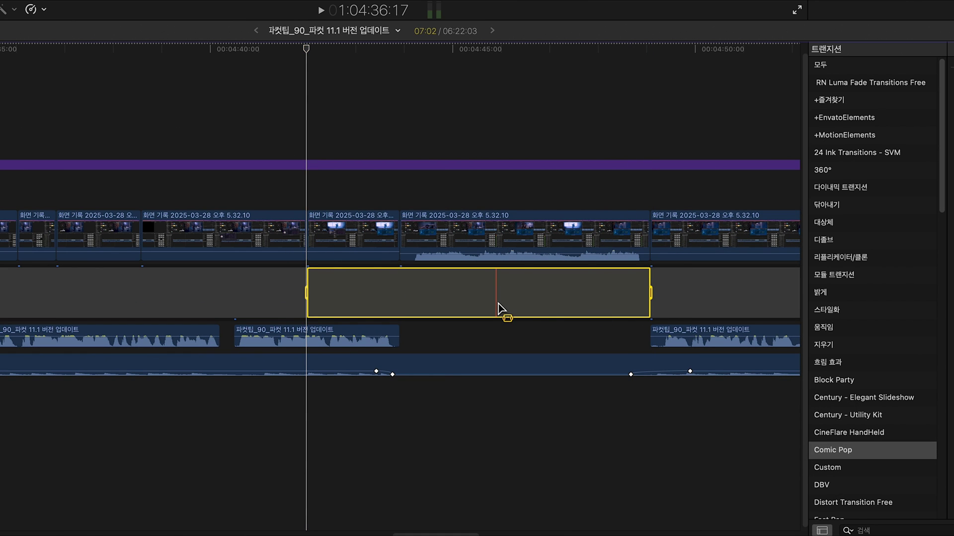
{"action": "key", "text": "alt+a"}
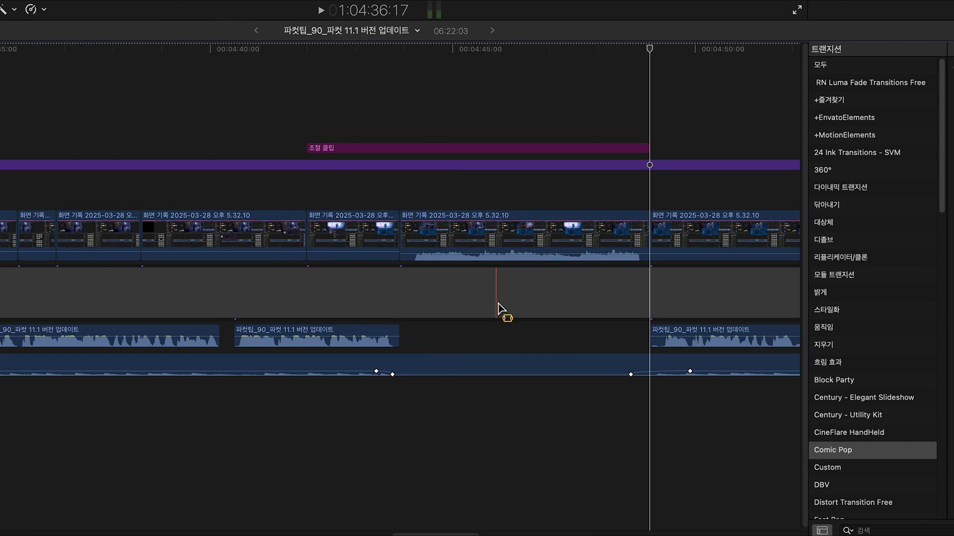
- Add 크기 조절(전체) and 위치 keyframes at 4:42:00, the start of the adjustment clip, and show its video animation
{"action": "left_click", "coordinate": [452, 149]}
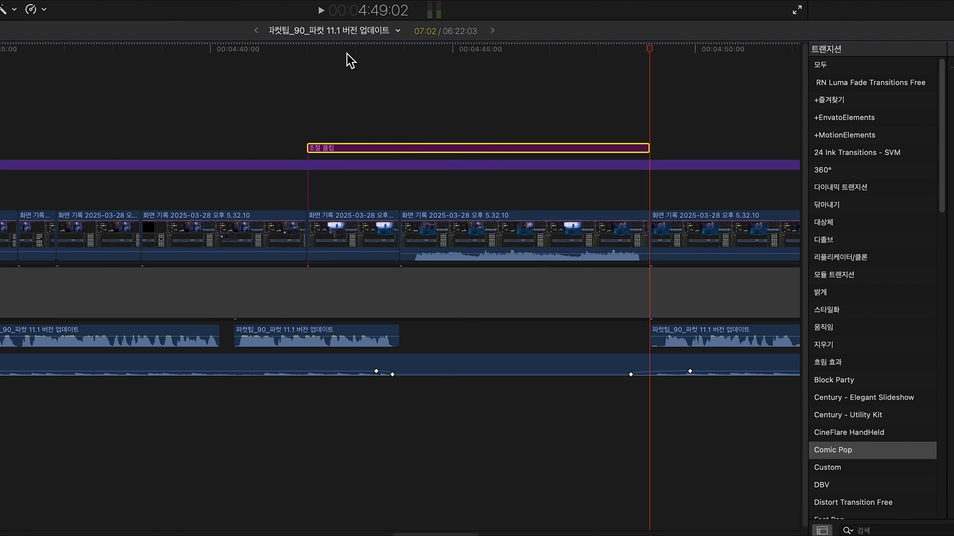
{"action": "left_click_drag", "start_coordinate": [321, 50], "coordinate": [318, 58]}
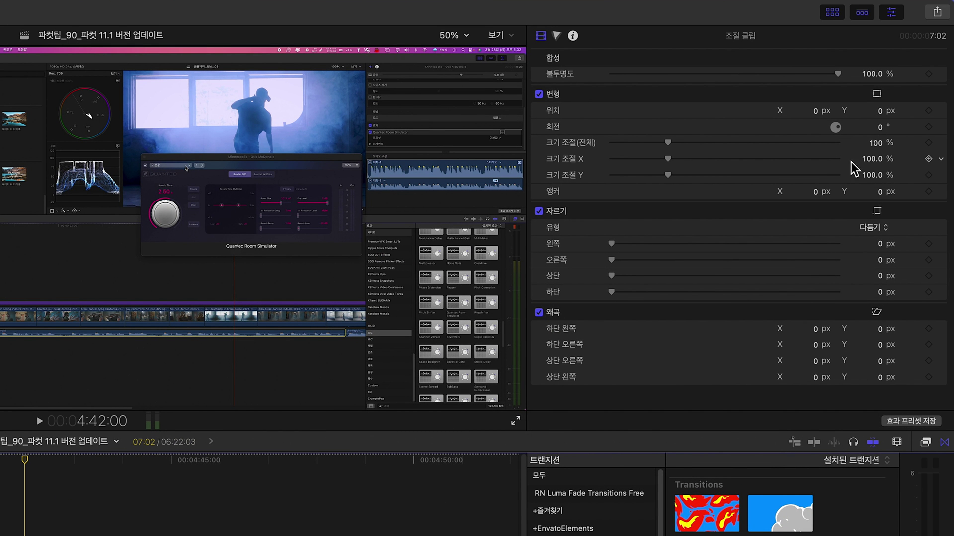
{"action": "left_click", "coordinate": [928, 143]}
{"action": "left_click", "coordinate": [928, 110]}
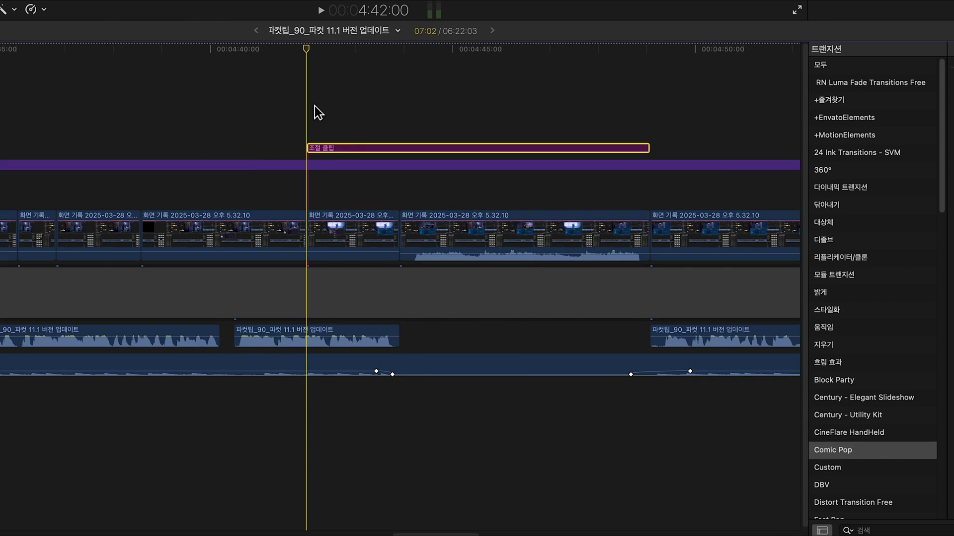
{"action": "right_click", "coordinate": [341, 149]}
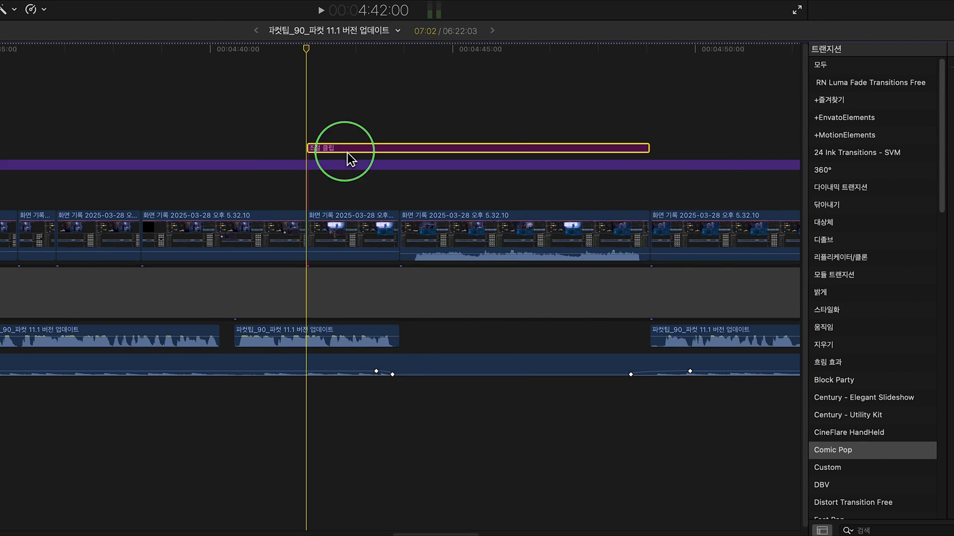
{"action": "left_click", "coordinate": [371, 314]}
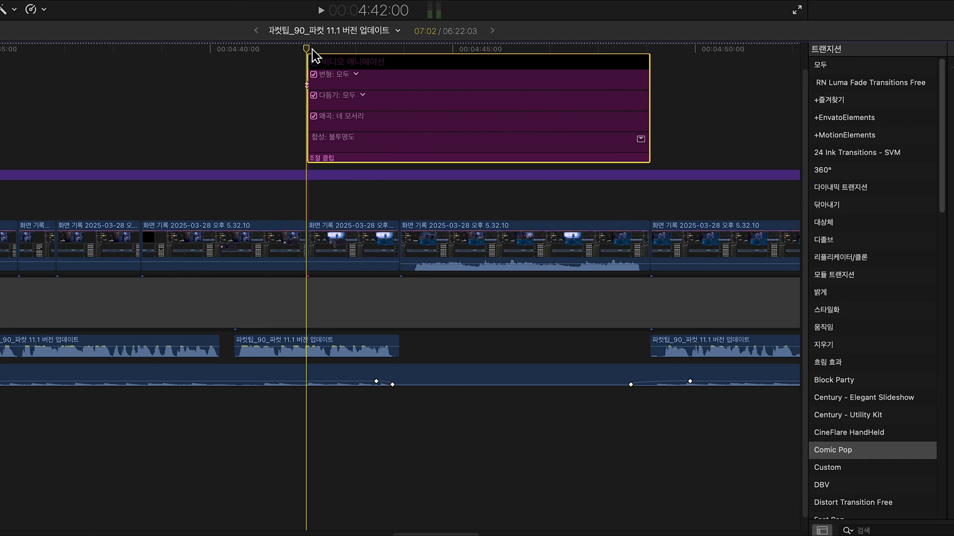
- Add 크기 조절(전체) and 위치 keyframes to the adjustment clip at 4:42:12 and set the overall scale to 170%
{"action": "left_click_drag", "start_coordinate": [315, 50], "coordinate": [334, 50]}
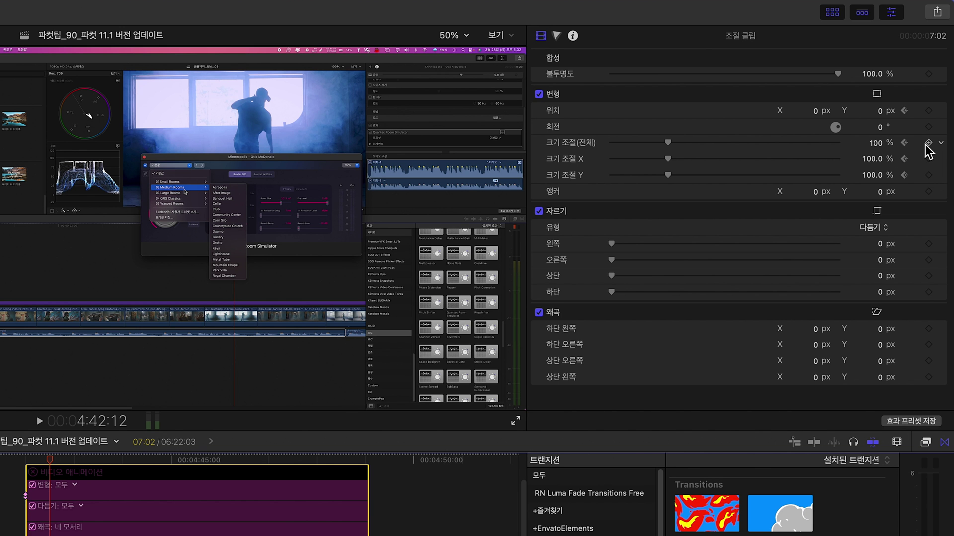
{"action": "left_click", "coordinate": [927, 143]}
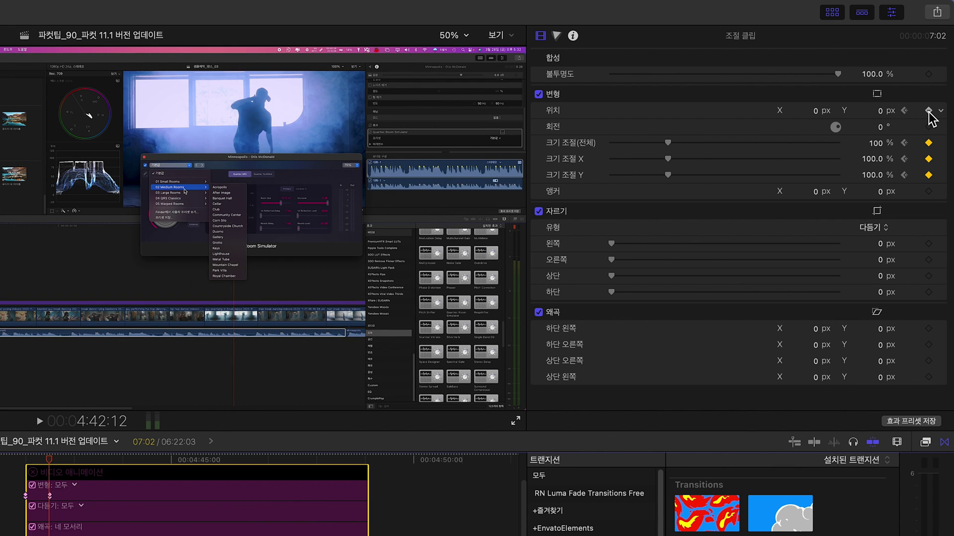
{"action": "left_click_drag", "start_coordinate": [668, 143], "coordinate": [702, 142]}
{"action": "double_click", "coordinate": [873, 143]}
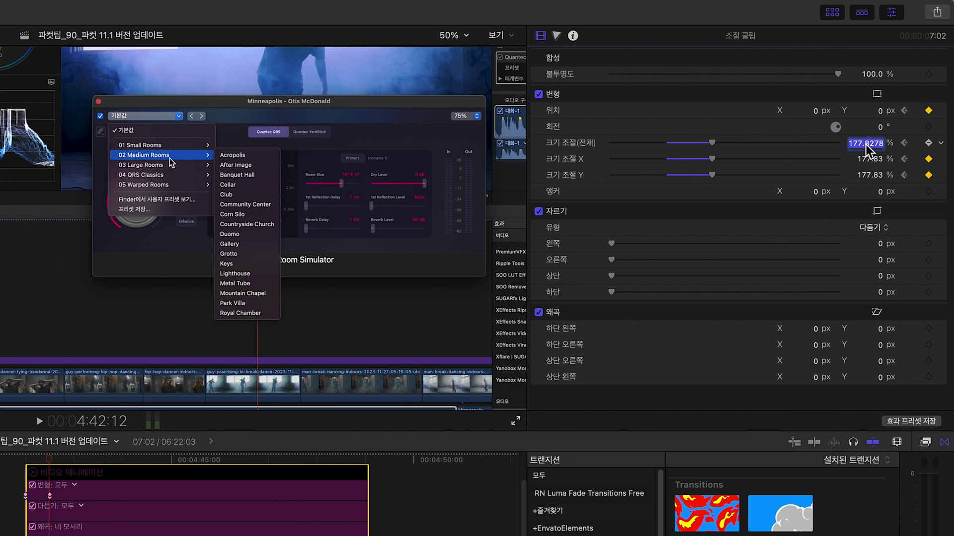
{"action": "type", "text": "174"}
{"action": "key", "text": "Return"}
{"action": "key", "text": "Return"}
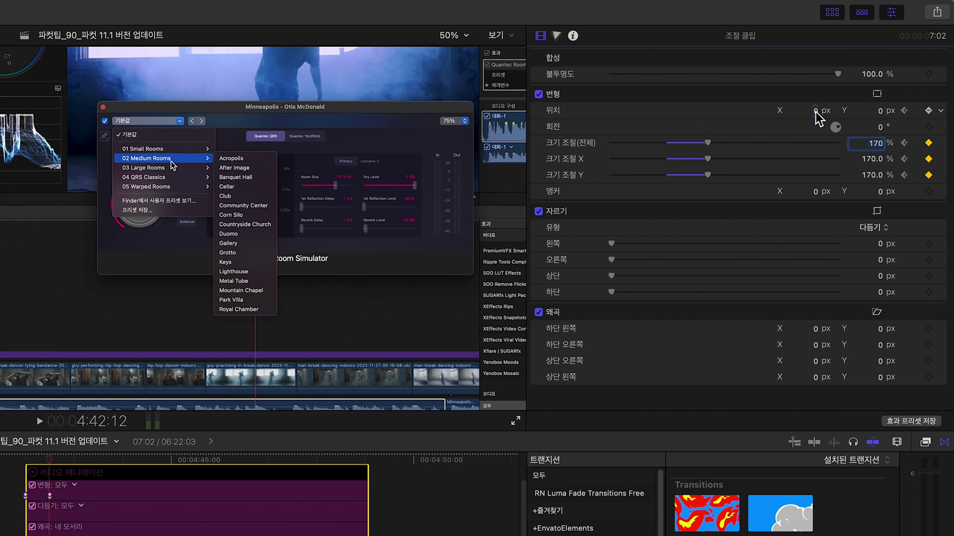
- Adjust the 위치 X value at the 4:42:12 keyframe and play the zoom from 4:42:00
{"action": "left_click_drag", "start_coordinate": [817, 112], "coordinate": [825, 115]}
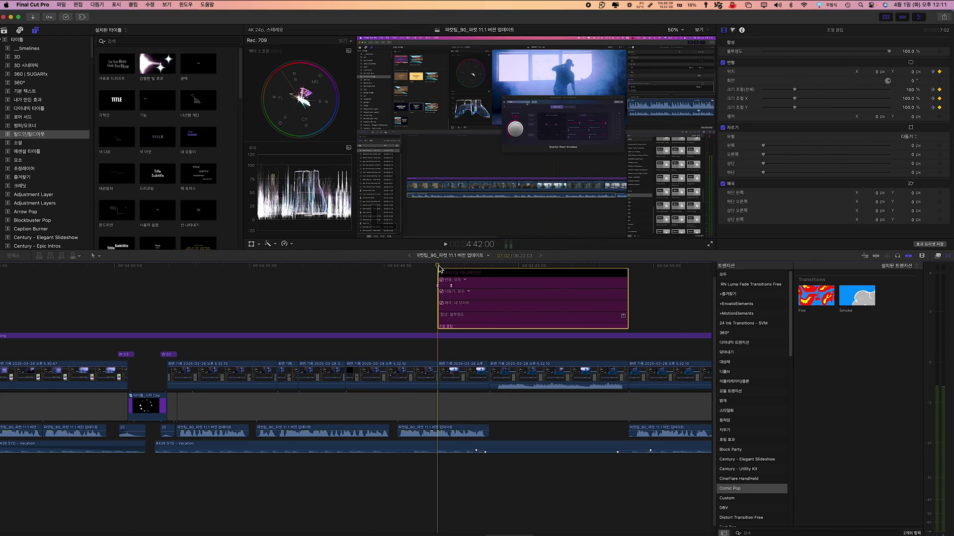
{"action": "left_click", "coordinate": [439, 267]}
{"action": "key", "text": "space"}
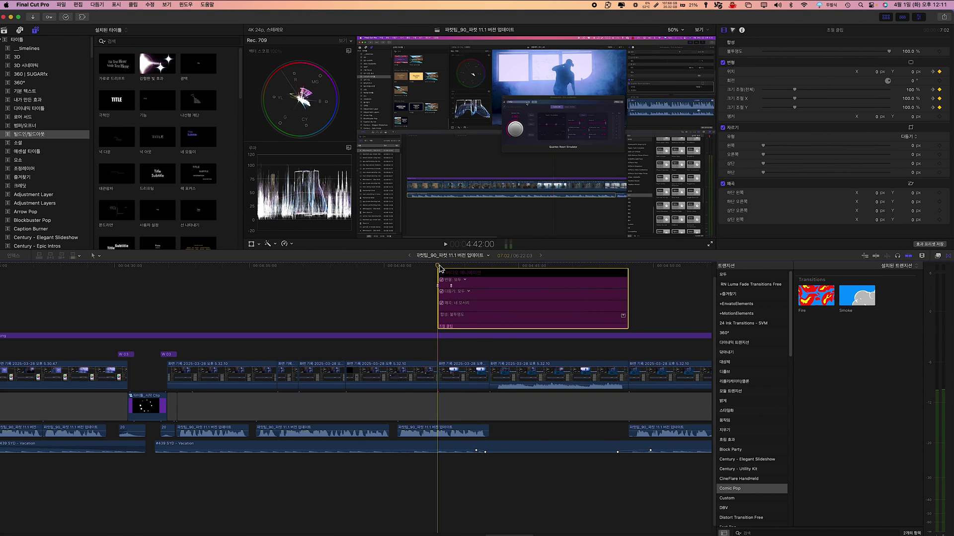
{"action": "key", "text": "space"}
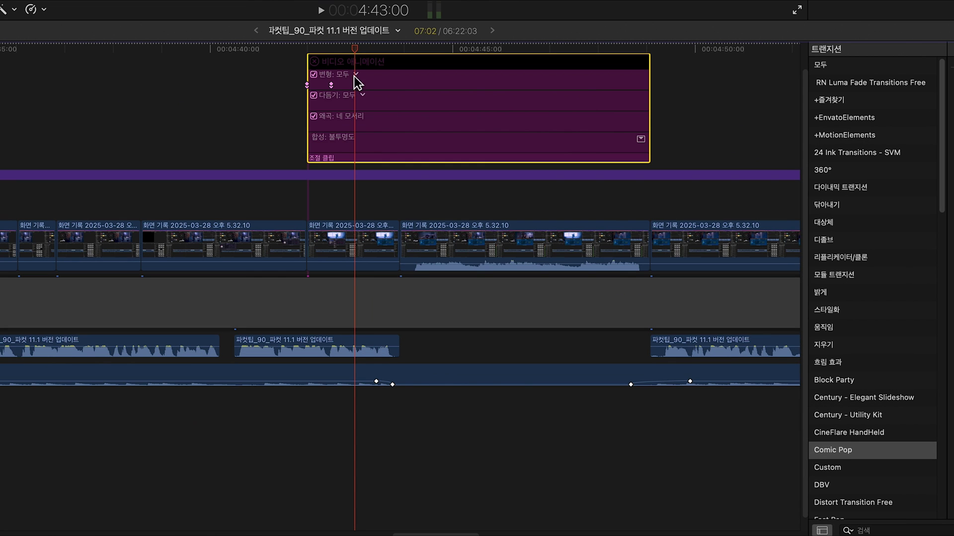
- Show only the 위치 keyframes in the adjustment clip's video animation and set both keyframes to 선형
{"action": "left_click", "coordinate": [359, 76]}
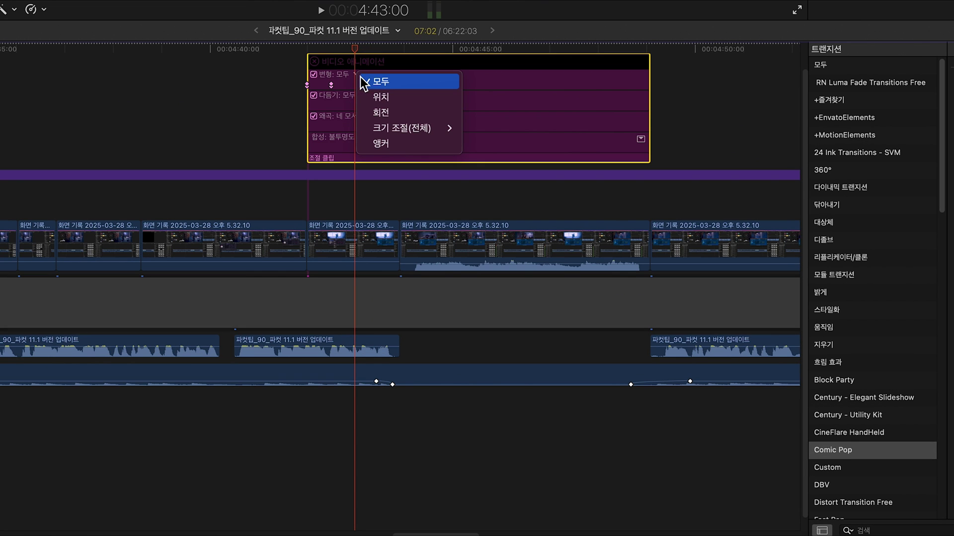
{"action": "left_click", "coordinate": [391, 99]}
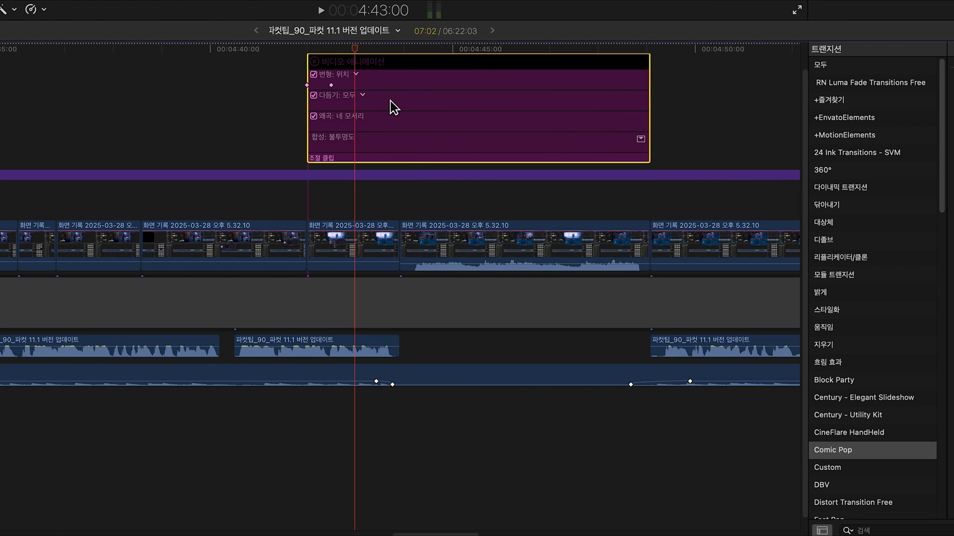
{"action": "right_click", "coordinate": [307, 85]}
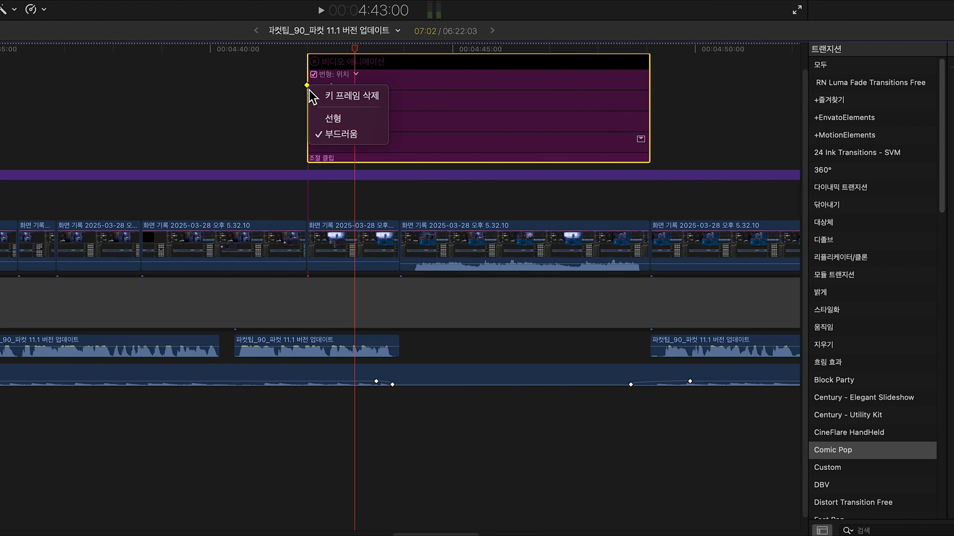
{"action": "left_click", "coordinate": [323, 120]}
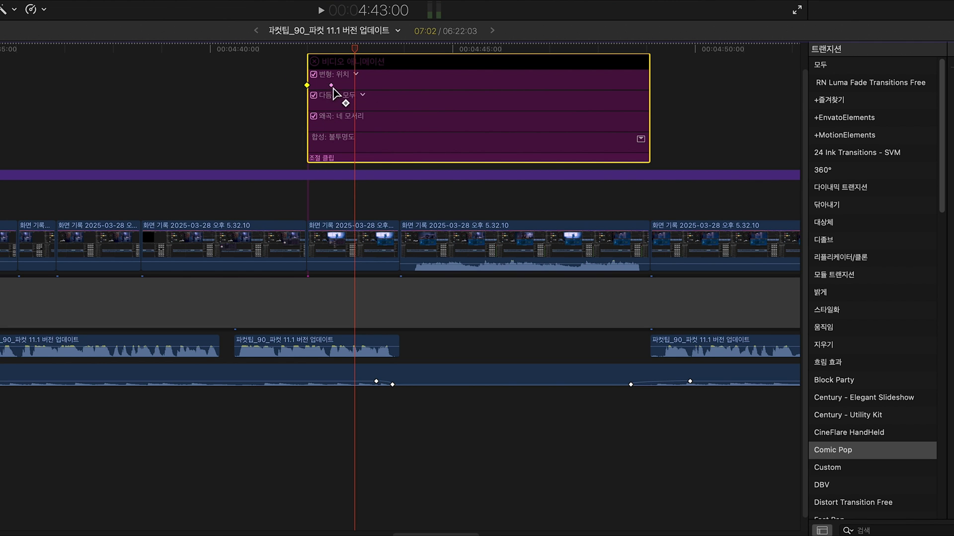
{"action": "right_click", "coordinate": [331, 85]}
{"action": "left_click", "coordinate": [332, 98]}
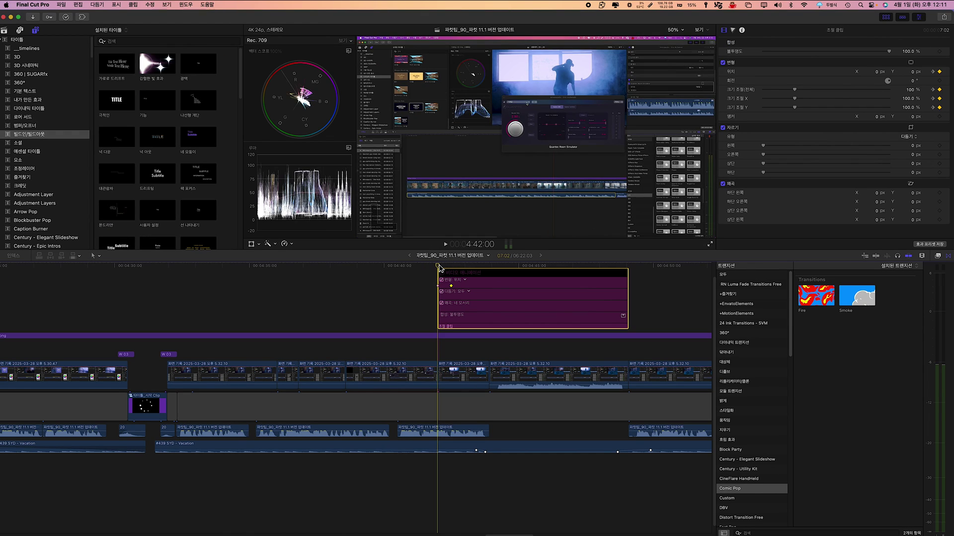
- Play the zoom from 4:42:00 to check the linear position movement
{"action": "key", "text": "space"}
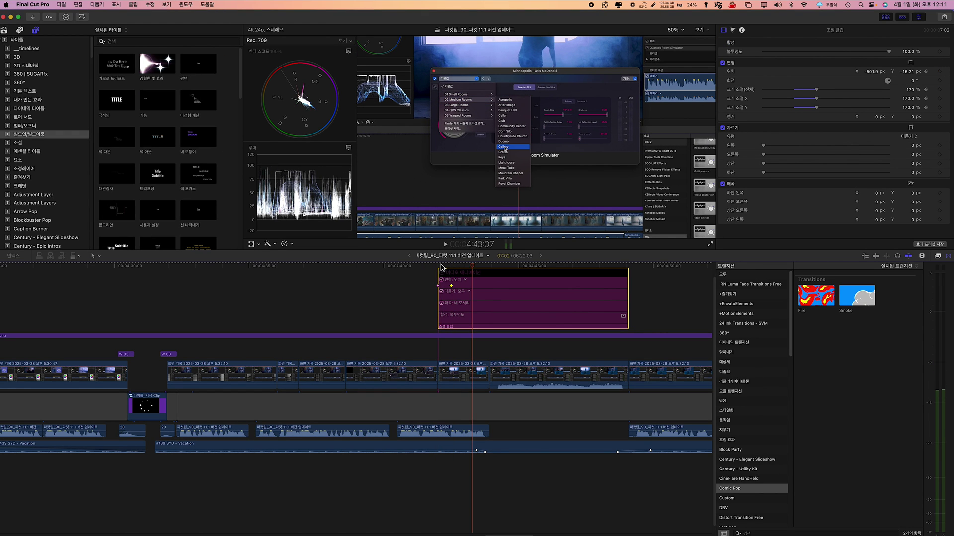
{"action": "left_click", "coordinate": [439, 267]}
{"action": "key", "text": "space"}
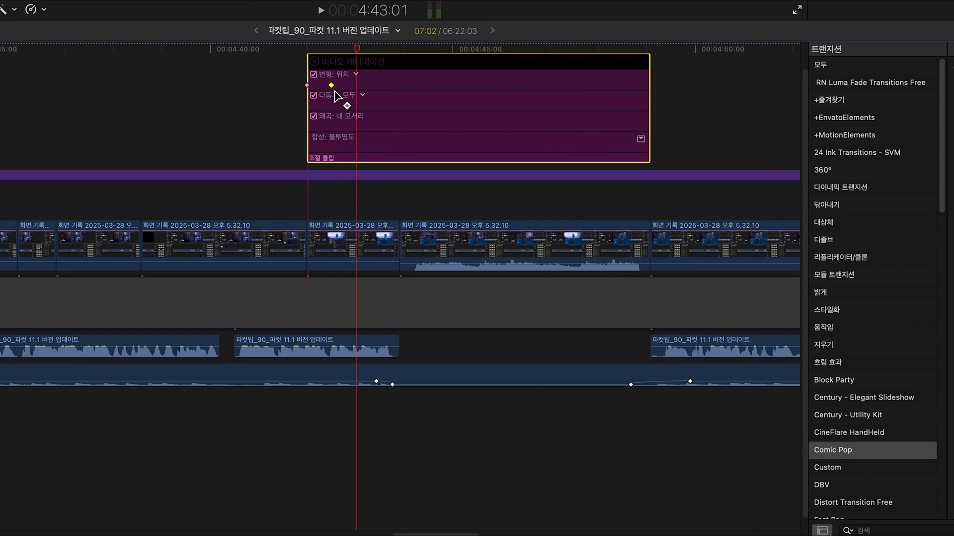
- Try moving only the second 위치 keyframe closer to the start of the adjustment clip
{"action": "left_click_drag", "start_coordinate": [452, 286], "coordinate": [453, 286]}
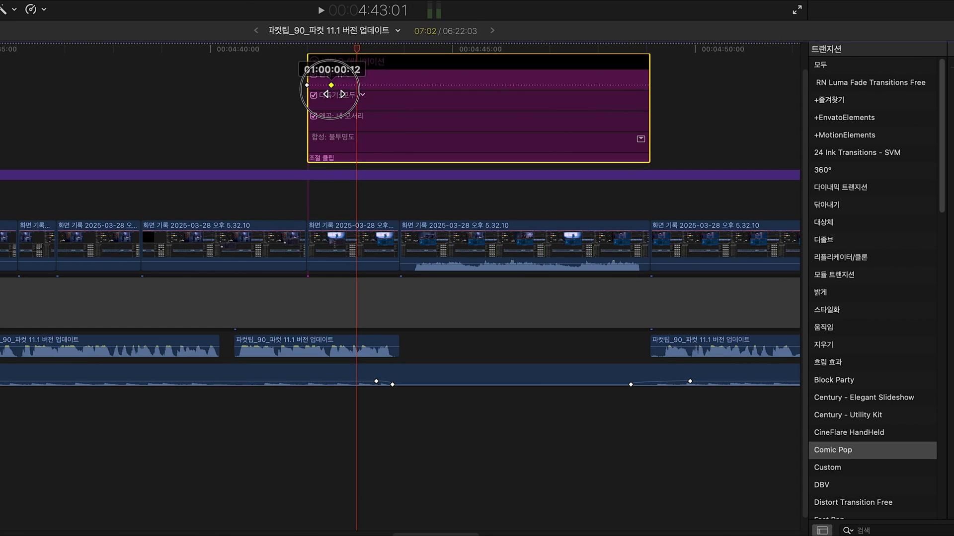
{"action": "left_click_drag", "start_coordinate": [334, 94], "coordinate": [321, 94]}
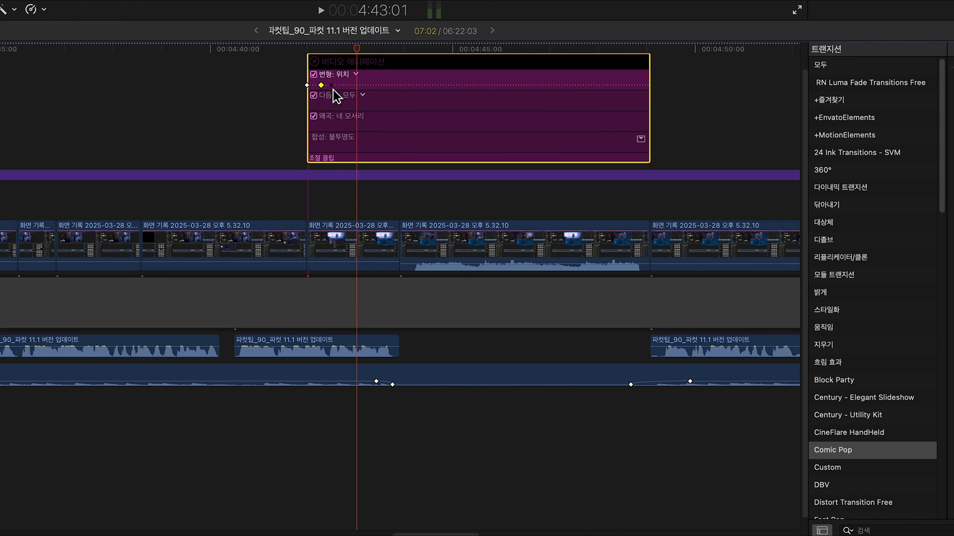
{"action": "left_click_drag", "start_coordinate": [321, 85], "coordinate": [332, 85]}
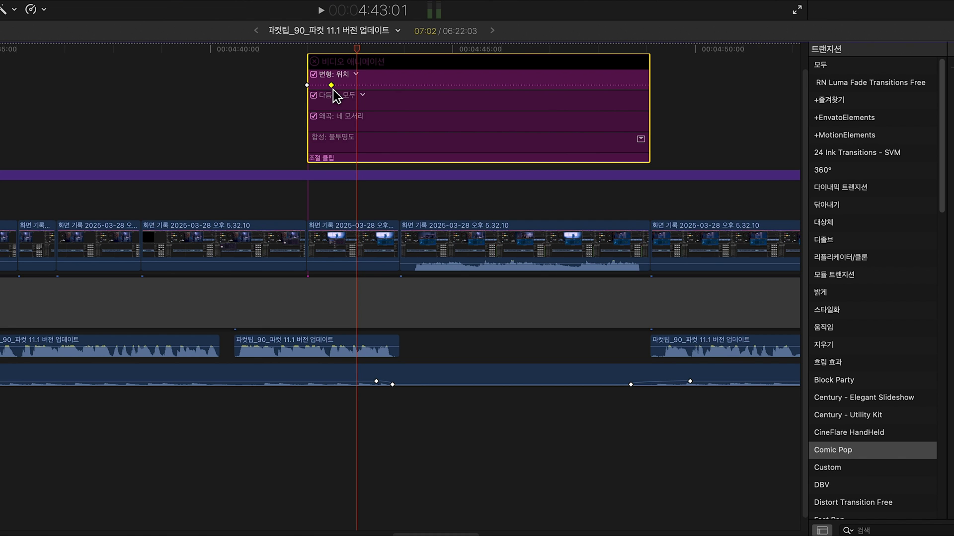
- Show all 변형 keyframes together, move the second combined keyframe closer to the clip's start, and play the zoom
{"action": "left_click", "coordinate": [357, 74]}
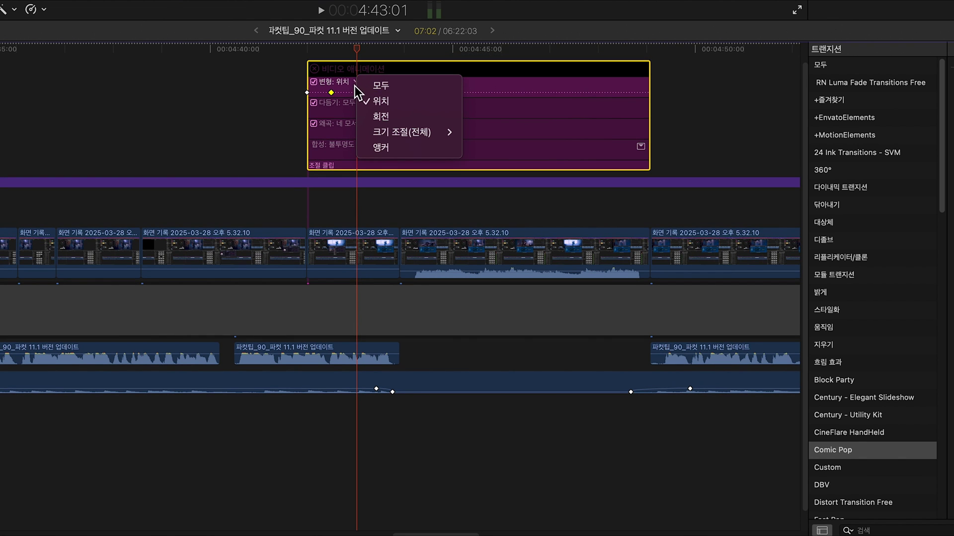
{"action": "left_click", "coordinate": [380, 86]}
{"action": "left_click_drag", "start_coordinate": [331, 92], "coordinate": [321, 94]}
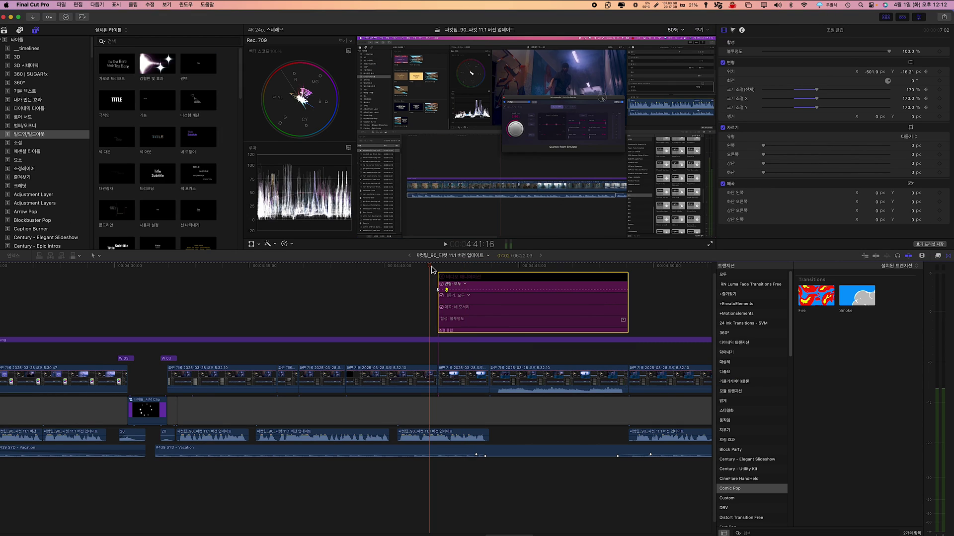
{"action": "key", "text": "space"}
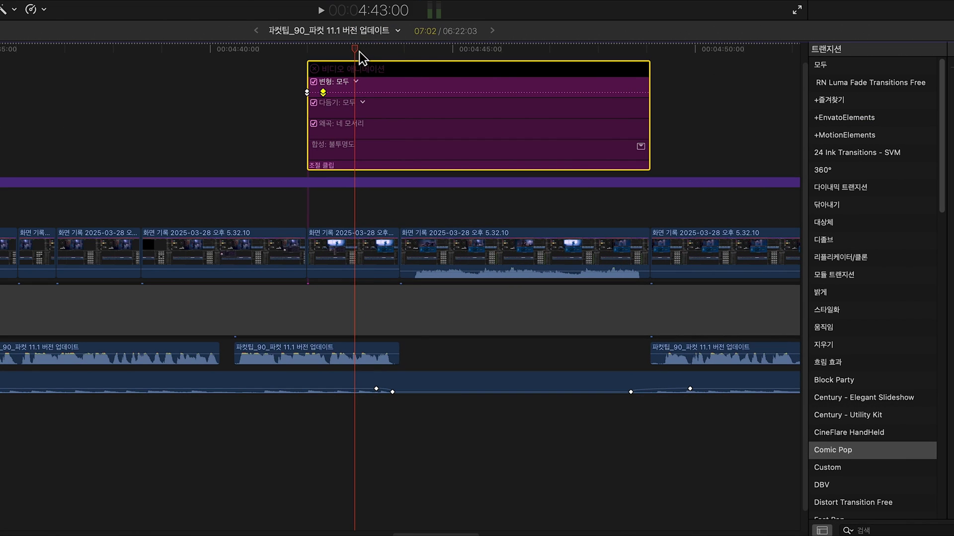
- Add 크기 조절(전체) and 위치 keyframes to the adjustment clip at 4:48:16
{"action": "left_click", "coordinate": [552, 271]}
{"action": "left_click", "coordinate": [638, 62]}
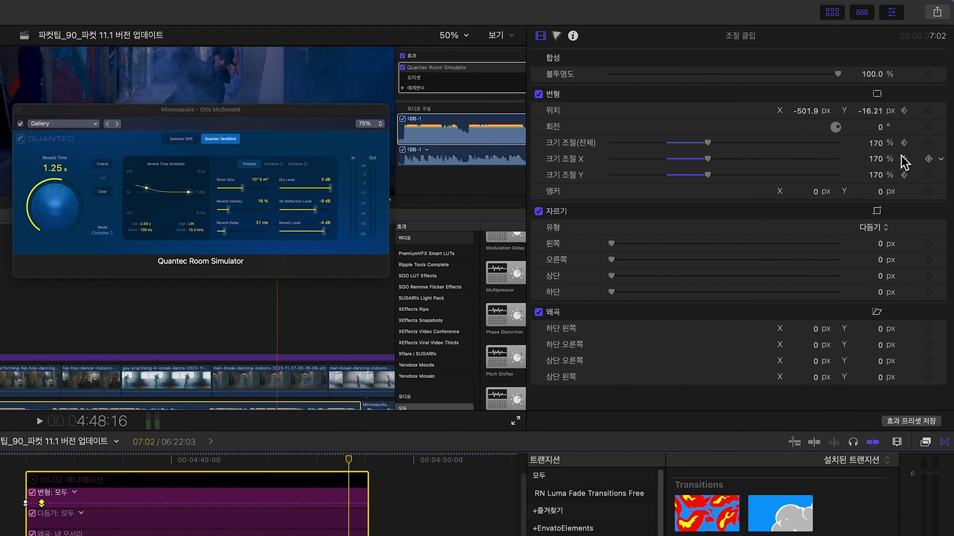
{"action": "left_click", "coordinate": [927, 144]}
{"action": "left_click", "coordinate": [928, 111]}
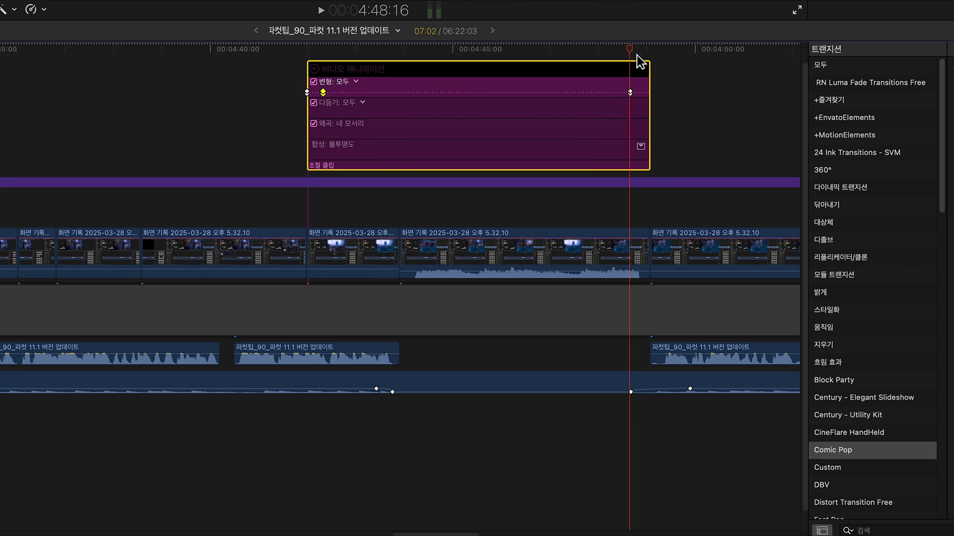
- Add 크기 조절(전체) and 위치 keyframes at 4:49:02, the end of the adjustment clip, and set the overall scale to 100%
{"action": "left_click_drag", "start_coordinate": [633, 50], "coordinate": [649, 47]}
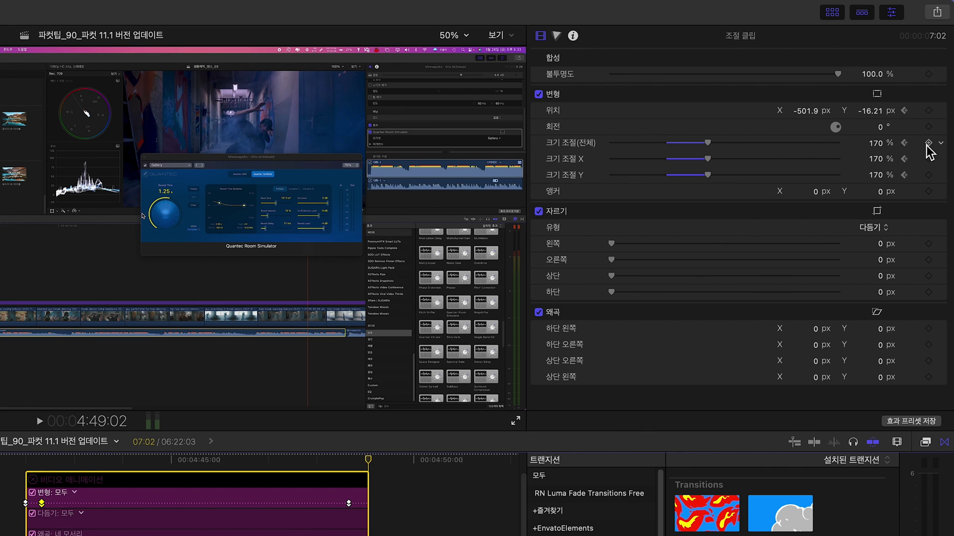
{"action": "left_click", "coordinate": [928, 143]}
{"action": "left_click", "coordinate": [928, 110]}
{"action": "left_click", "coordinate": [878, 143]}
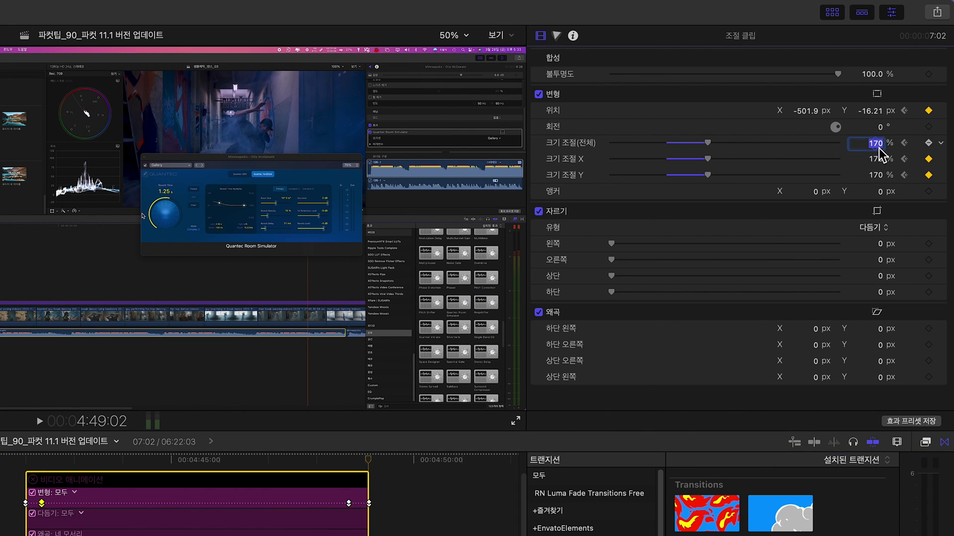
{"action": "type", "text": "100"}
{"action": "key", "text": "Return"}
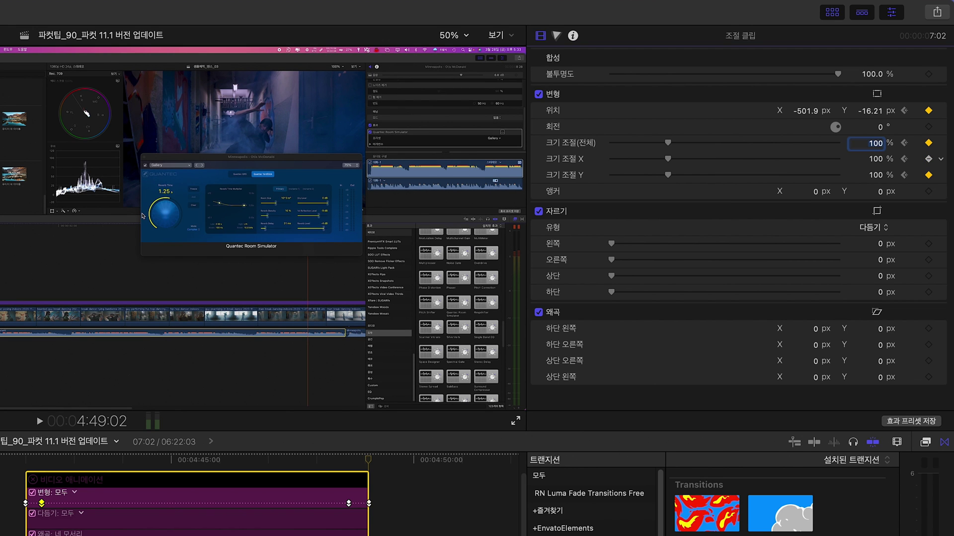
- Set the 위치 X and Y values at the 4:49:02 keyframe to 0 px
{"action": "left_click", "coordinate": [870, 111]}
{"action": "type", "text": "0"}
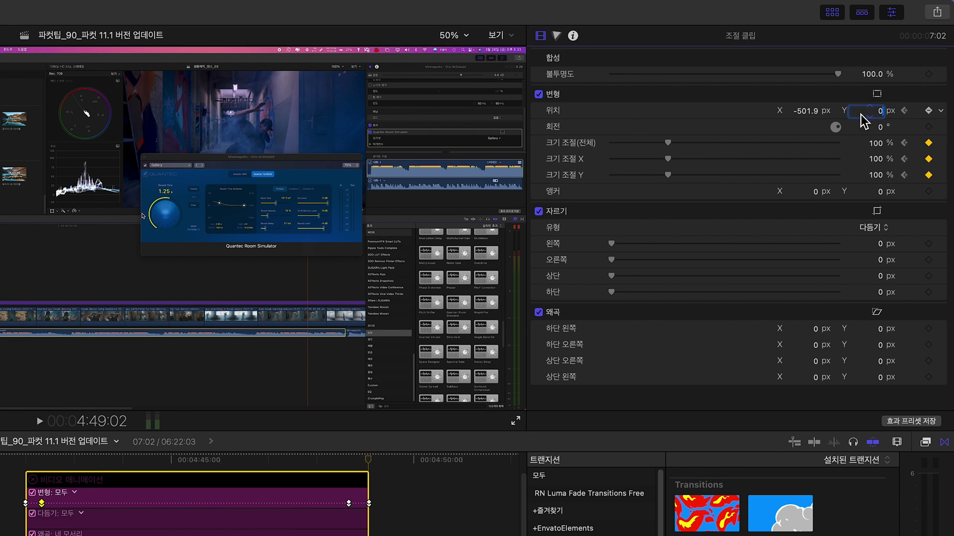
{"action": "left_click", "coordinate": [809, 111]}
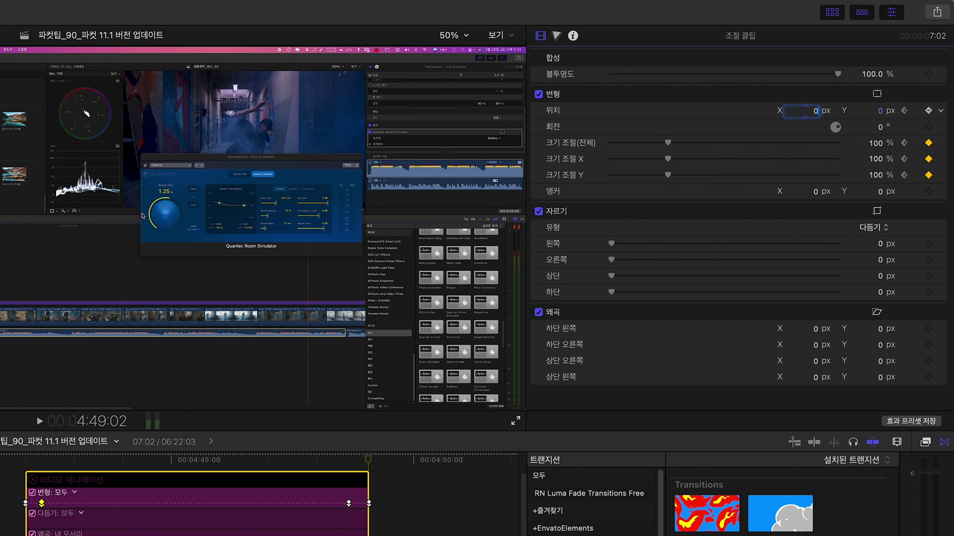
{"action": "type", "text": "0"}
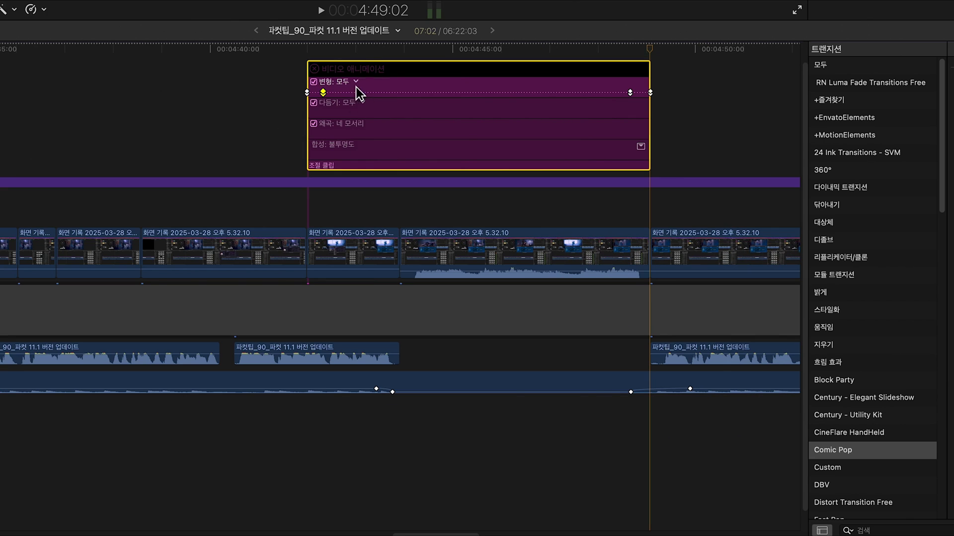
- Set the last two 위치 keyframes of the adjustment clip to 선형 and play the whole zoom from before 4:42:00
{"action": "left_click", "coordinate": [356, 81]}
{"action": "left_click", "coordinate": [386, 118]}
{"action": "right_click", "coordinate": [630, 92]}
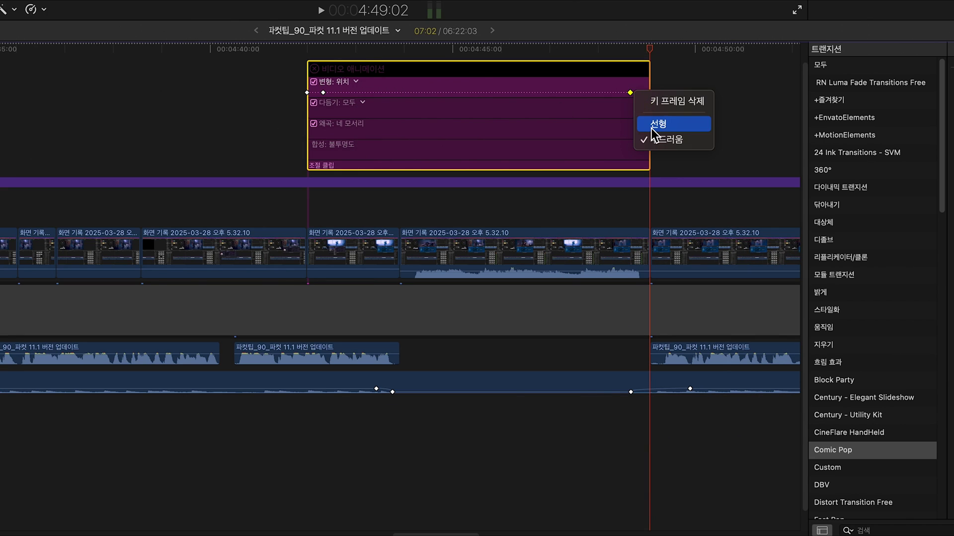
{"action": "left_click", "coordinate": [654, 125]}
{"action": "right_click", "coordinate": [643, 92]}
{"action": "left_click", "coordinate": [664, 122]}
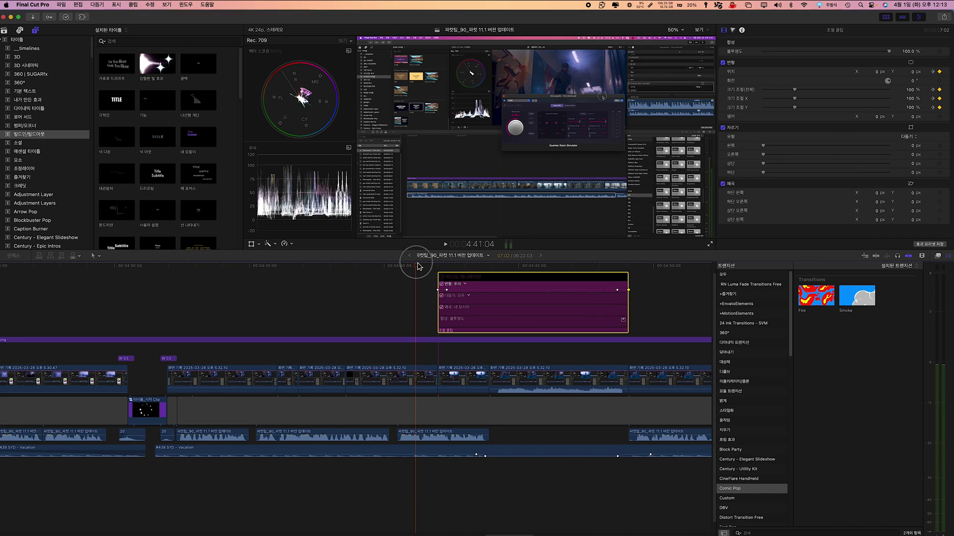
{"action": "key", "text": "space"}
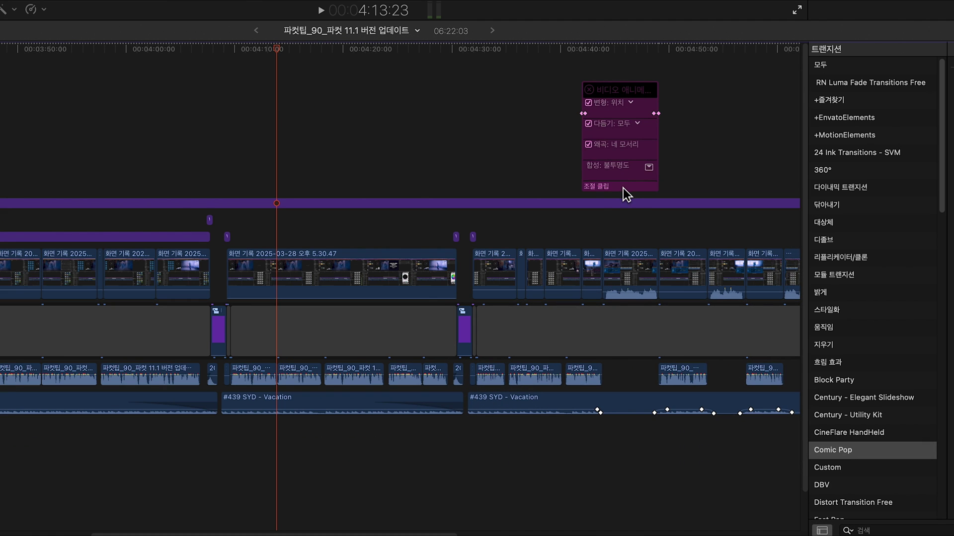
- Copy the animated adjustment clip to just before 4:10:00, above the 화면 기록 2025-03-28 오후 5.30.47 clip, and show its video animation
{"action": "left_click", "coordinate": [613, 342]}
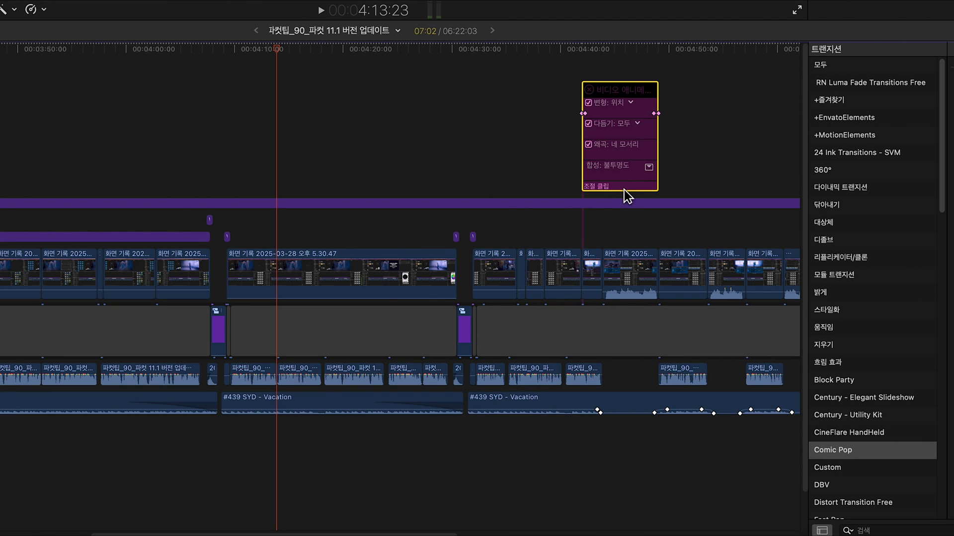
{"action": "left_click_drag", "start_coordinate": [623, 189], "coordinate": [286, 178]}
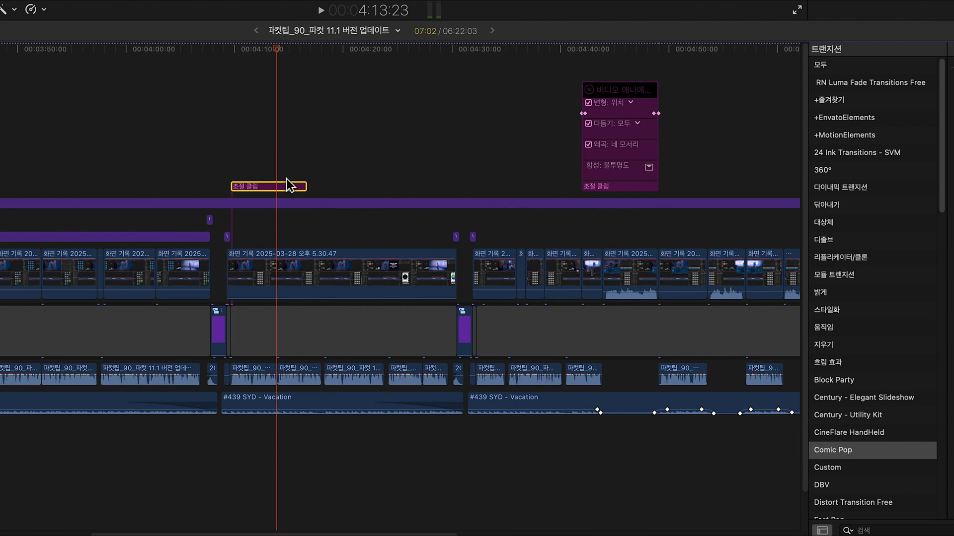
{"action": "key", "text": "super+equal"}
{"action": "right_click", "coordinate": [315, 187]}
{"action": "left_click", "coordinate": [371, 343]}
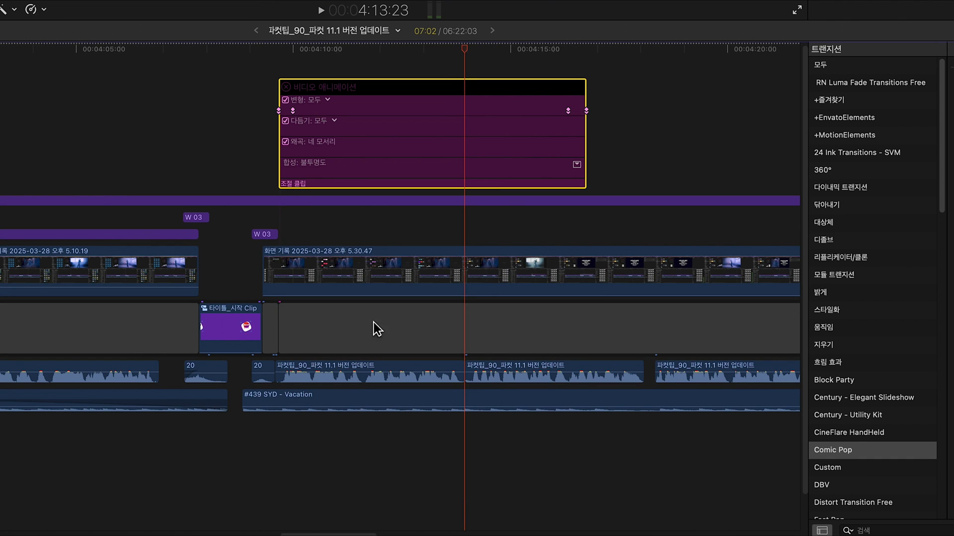
- Shorten the copied adjustment clip to end at 4:14:07, with its last two keyframes moved to the new end
{"action": "left_click", "coordinate": [480, 49]}
{"action": "left_click_drag", "start_coordinate": [586, 110], "coordinate": [480, 111]}
{"action": "key", "text": "alt+bracketright"}
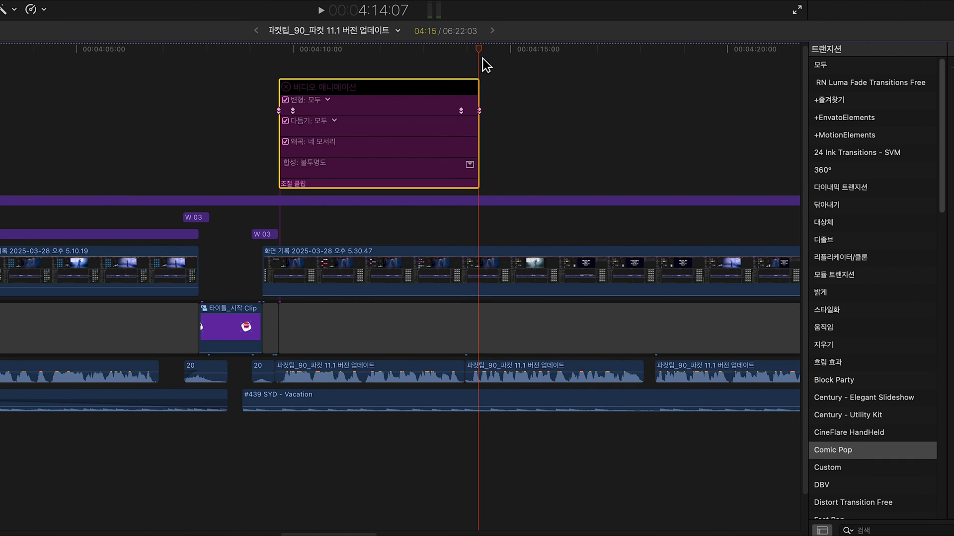
- Set 위치 to X 1350 px and Y -754.8 px at the copied clip's second keyframe, at 4:10:00
{"action": "left_click", "coordinate": [297, 56]}
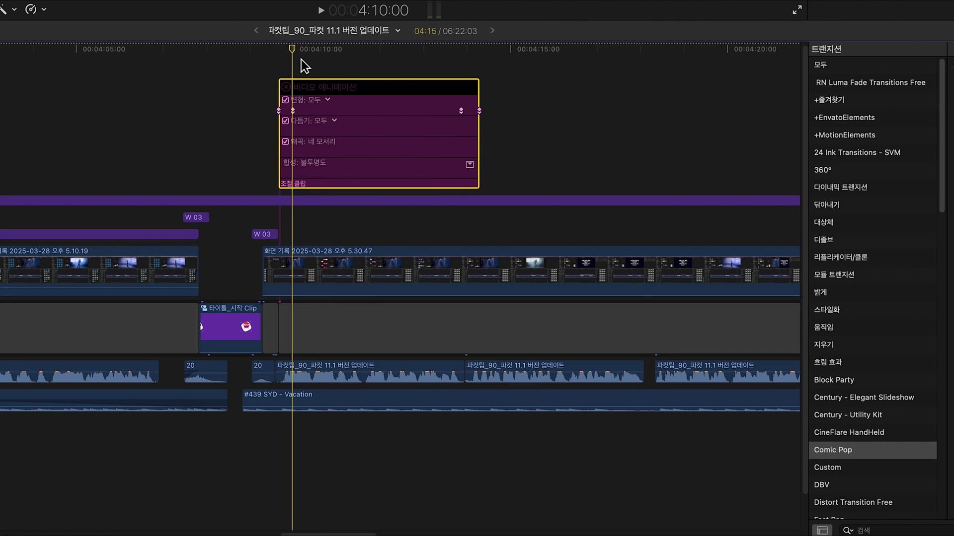
{"action": "left_click", "coordinate": [292, 111]}
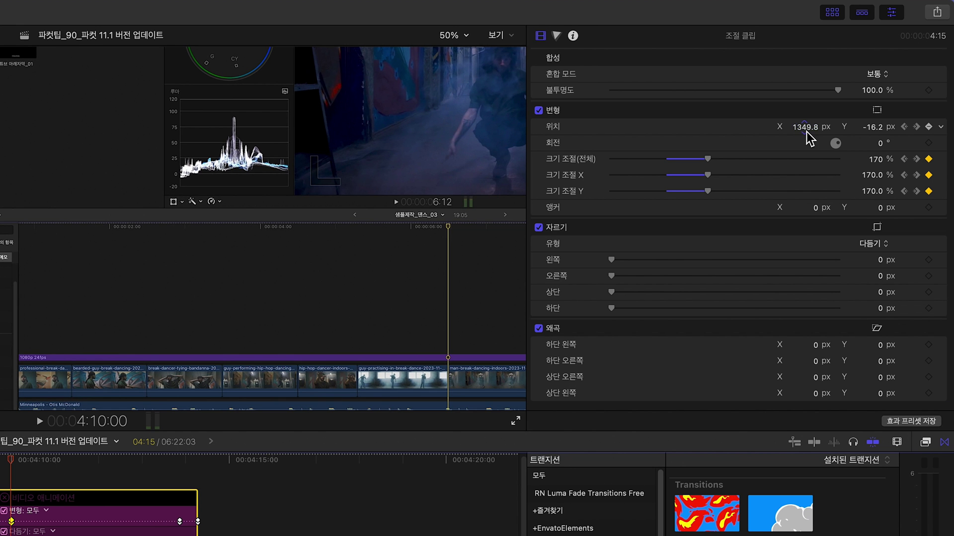
{"action": "left_click", "coordinate": [806, 128]}
{"action": "type", "text": "1350"}
{"action": "key", "text": "Tab"}
{"action": "type", "text": "-755"}
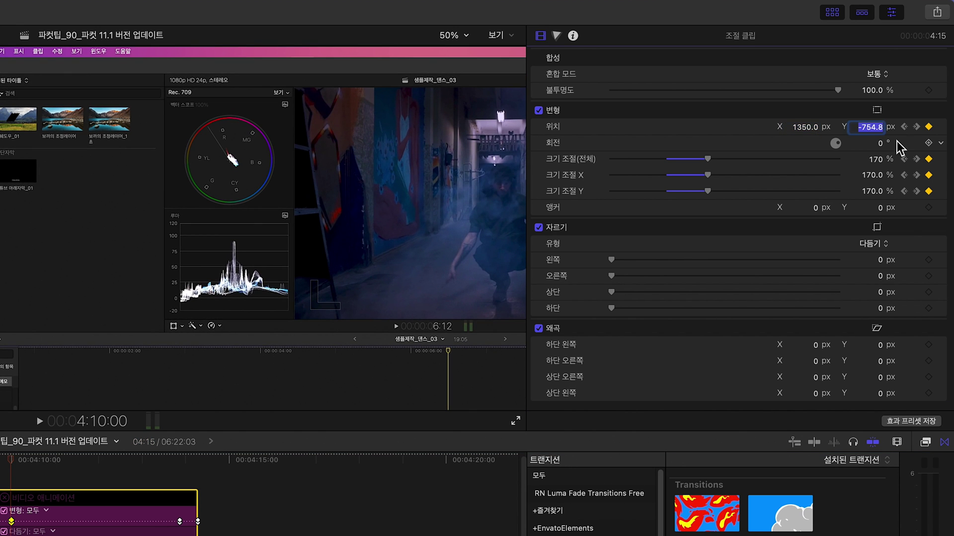
{"action": "key", "text": "Return"}
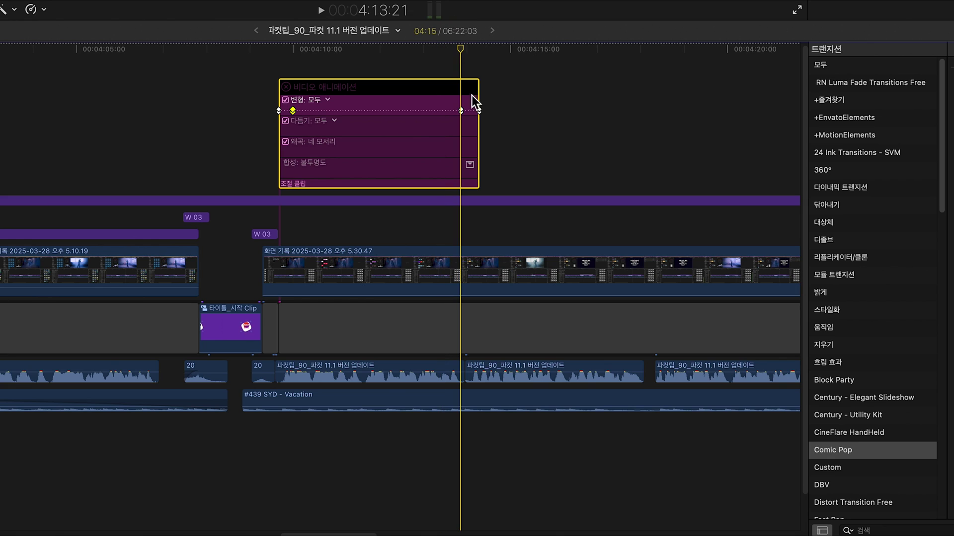
- Change the 위치 X value at the copied clip's 4:13:21 keyframe and return the playhead to just before 4:10:00
{"action": "left_click", "coordinate": [461, 110]}
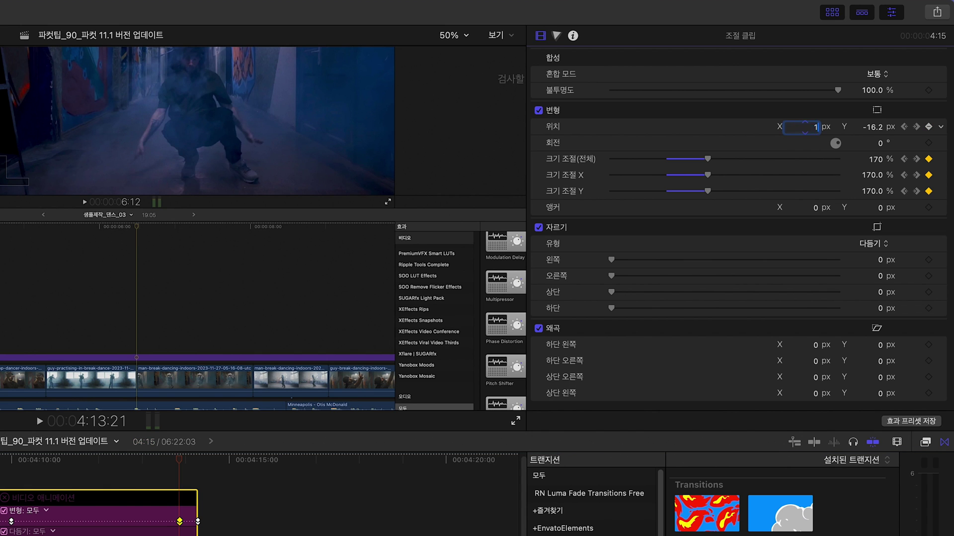
{"action": "left_click", "coordinate": [7, 460]}
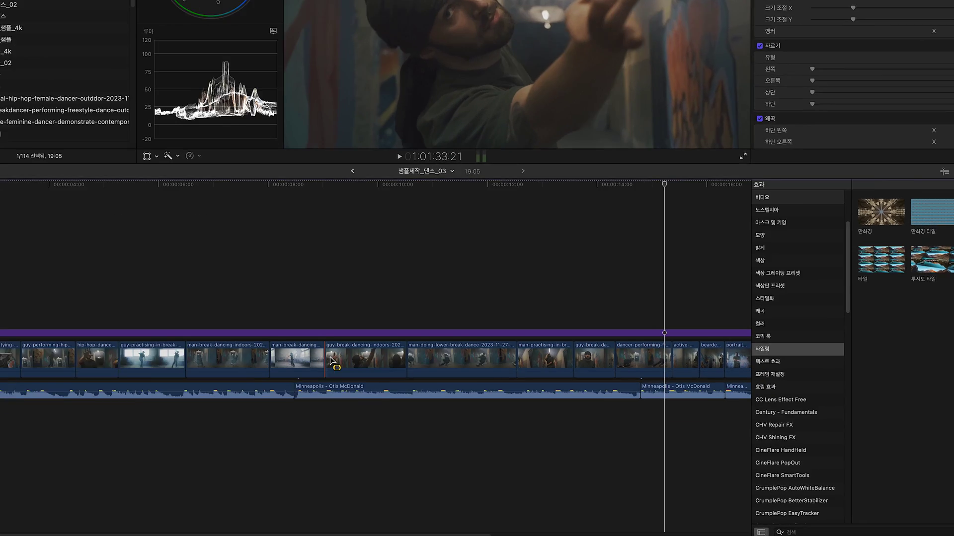
- In the 샘플제작_댄스_03 project, add an adjustment clip spanning the guy-break-dancing-indoors clip before man-doing-lower-break-dance
{"action": "mouse_move", "coordinate": [452, 400]}
{"action": "left_mouse_down"}
{"action": "mouse_move", "coordinate": [436, 398]}
{"action": "mouse_move", "coordinate": [457, 399]}
{"action": "left_mouse_up"}
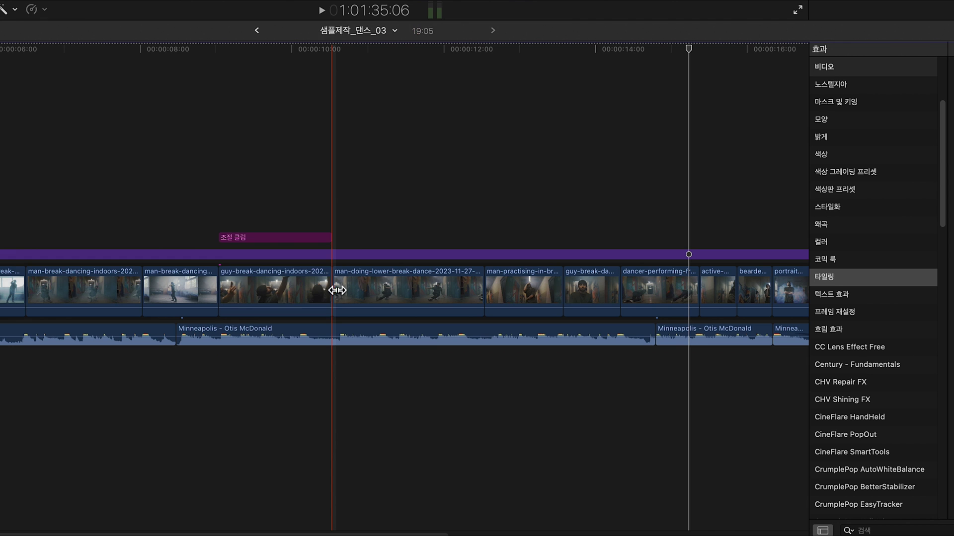
- Fit a second adjustment clip to the man-doing-lower-break-dance clip and park the playhead at 9:17
{"action": "mouse_move", "coordinate": [484, 288]}
{"action": "left_mouse_down"}
{"action": "mouse_move", "coordinate": [417, 285]}
{"action": "mouse_move", "coordinate": [485, 286]}
{"action": "left_mouse_up"}
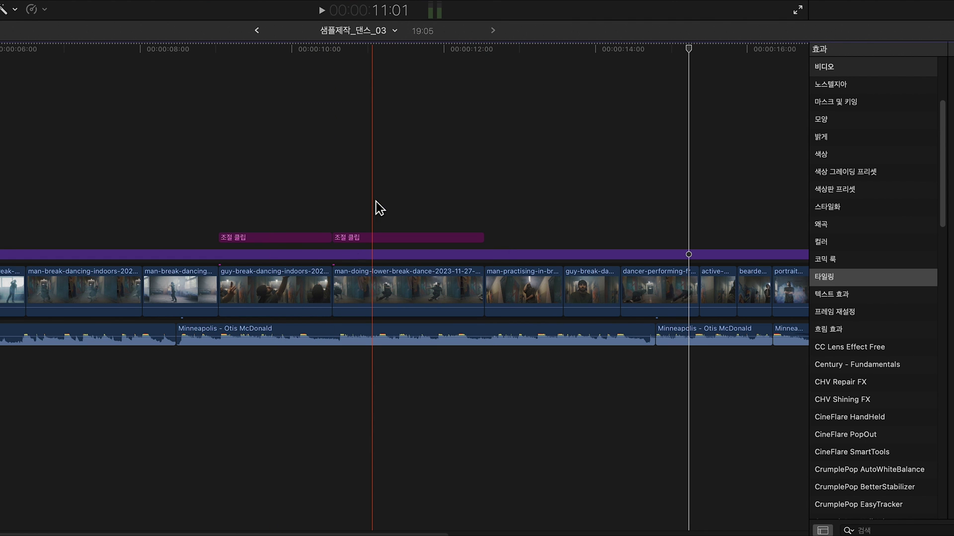
{"action": "left_click", "coordinate": [271, 94]}
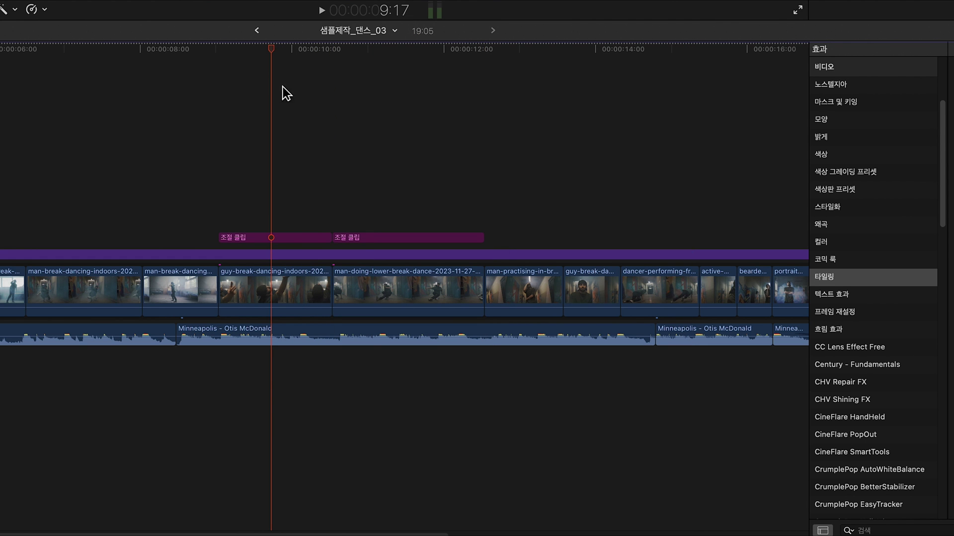
- Rename the adjustment clip at 9:01 as 조절 클립_클로즈업 in the timeline index and widen the index's name column
{"action": "left_click", "coordinate": [292, 238]}
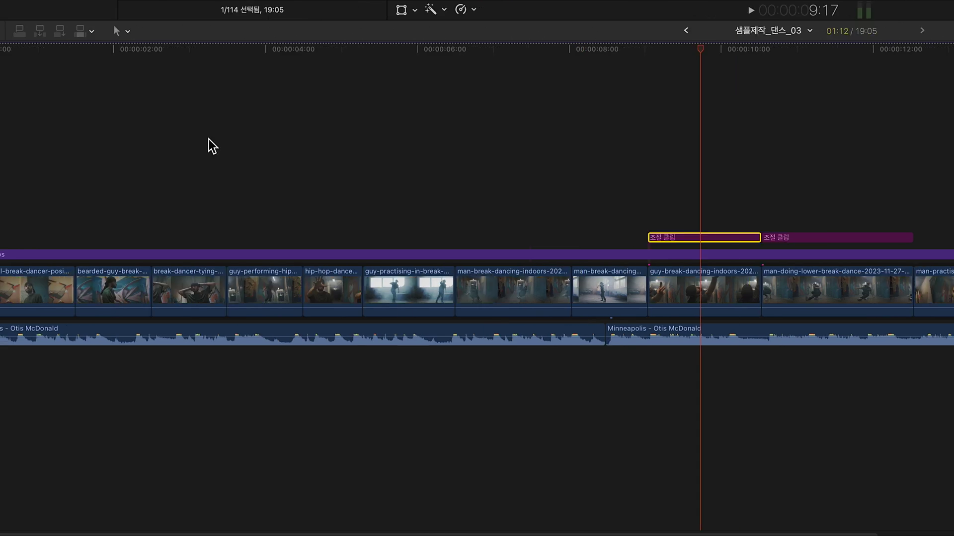
{"action": "left_click", "coordinate": [25, 31]}
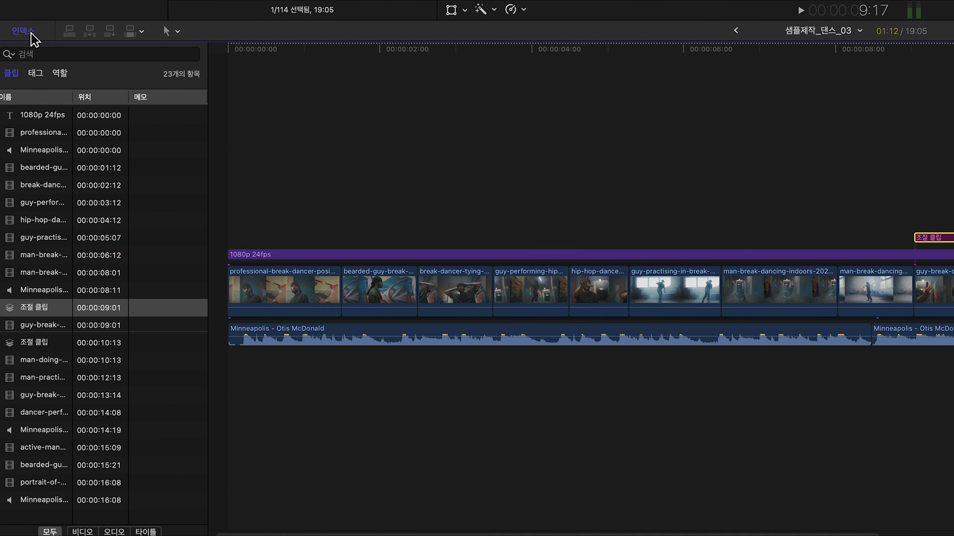
{"action": "left_click", "coordinate": [44, 308]}
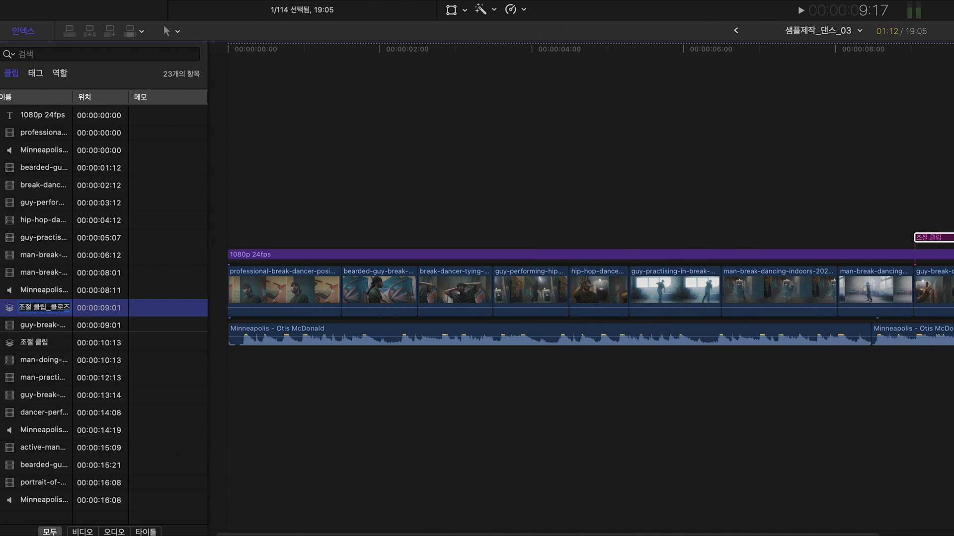
{"action": "type", "text": "_클로즈업"}
{"action": "key", "text": "Return"}
{"action": "left_click_drag", "start_coordinate": [73, 97], "coordinate": [128, 97]}
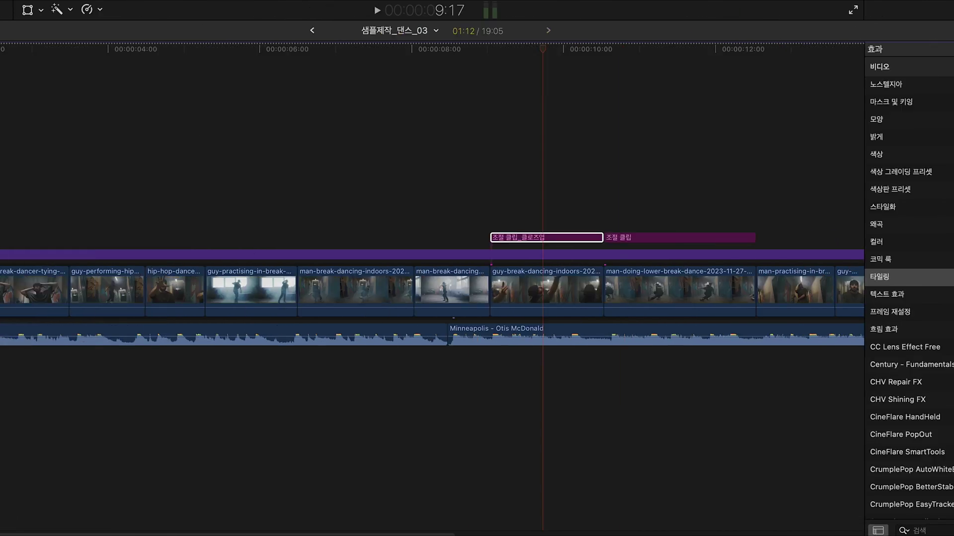
- Rename the adjustment clip above man-doing-lower-break-dance as 조절 클립_풀
{"action": "left_click", "coordinate": [468, 238]}
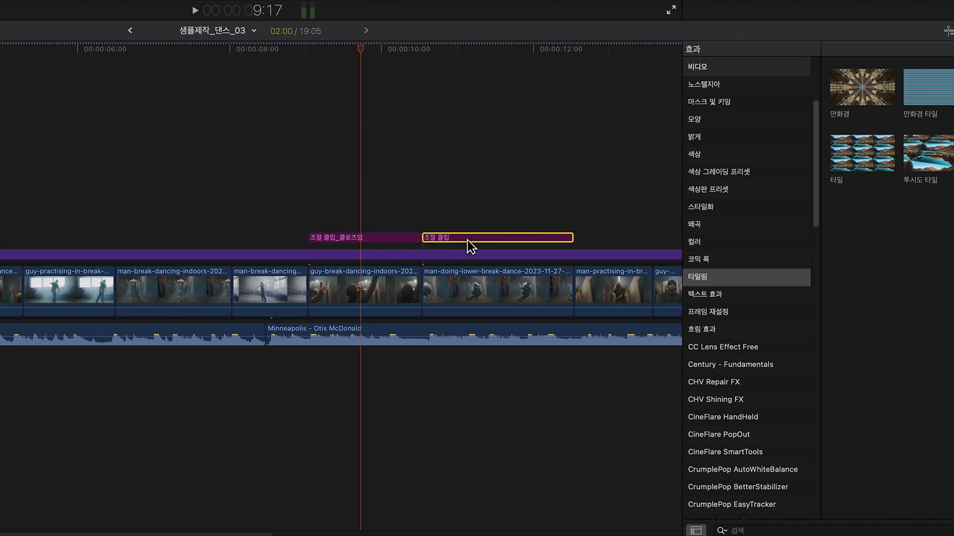
{"action": "left_click", "coordinate": [46, 346]}
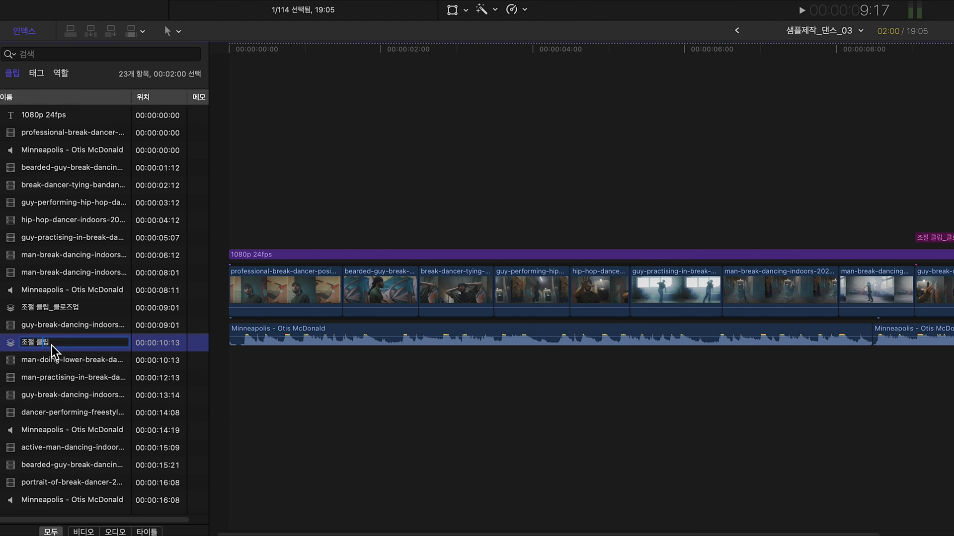
{"action": "type", "text": "_푸"}
{"action": "key", "text": "Return"}
- Add an adjustment clip spanning the man-practising-in-break-dance clip at 12:13 and rename it 조절 클립_미들
{"action": "scroll", "coordinate": [316, 240], "scroll_direction": "right", "scroll_amount": 5}
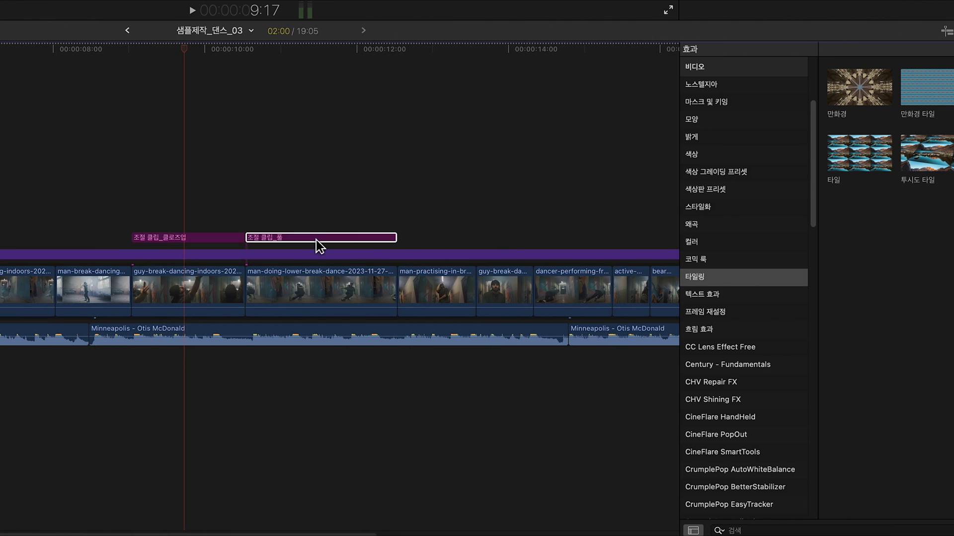
{"action": "key", "text": "super+v"}
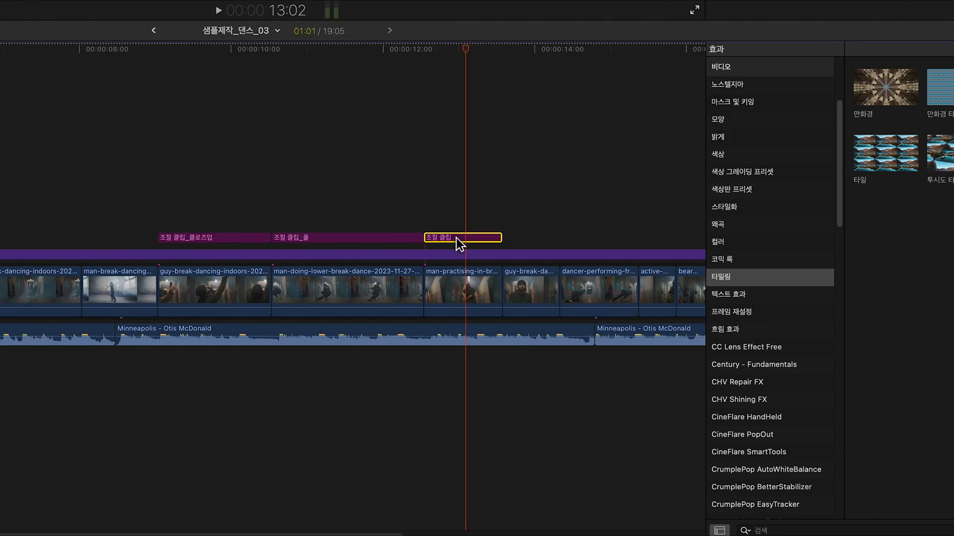
{"action": "left_click", "coordinate": [40, 378]}
{"action": "double_click", "coordinate": [56, 377]}
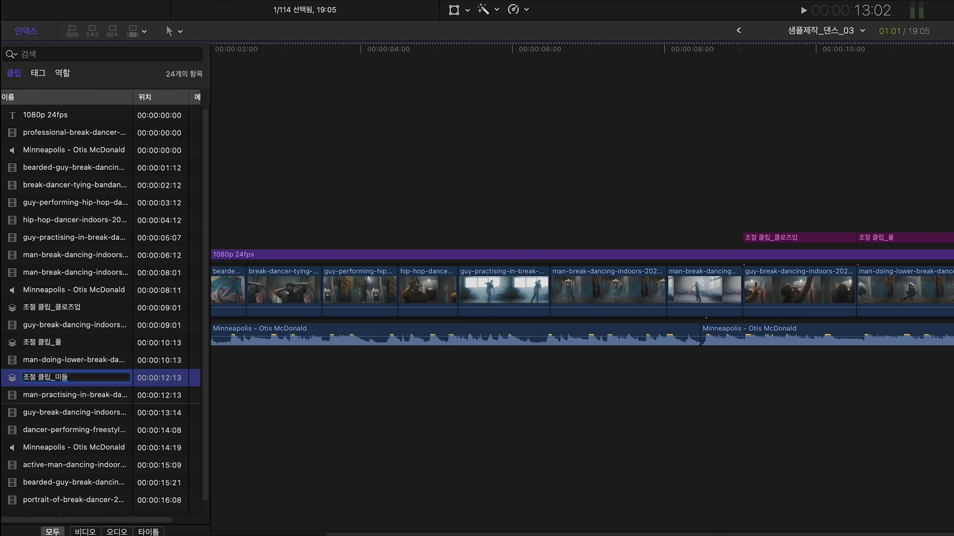
{"action": "type", "text": "_미들"}
{"action": "key", "text": "Return"}
- Copy 조절 클립_클로즈업 to 13:14 and trim the copy to the guy-break-dancing clip's length
{"action": "left_click", "coordinate": [390, 137]}
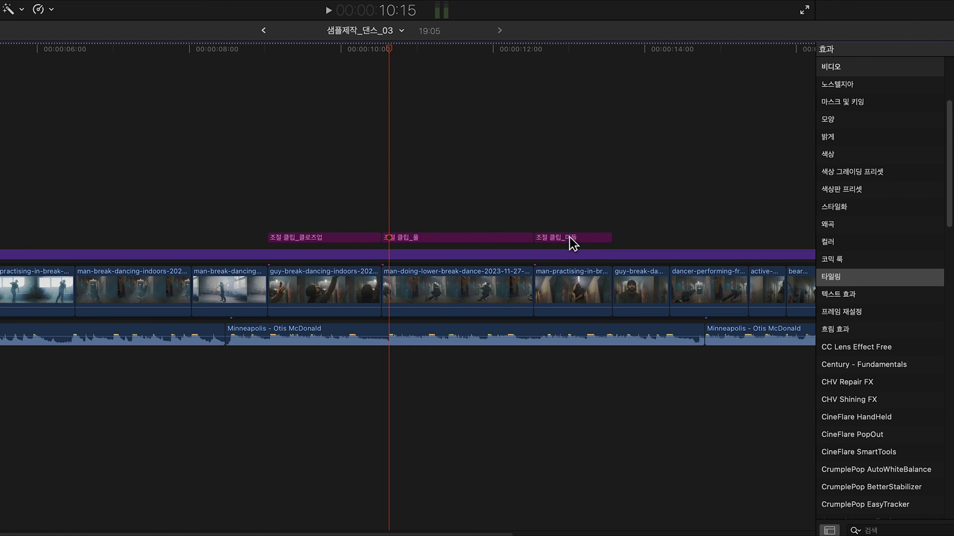
{"action": "left_click", "coordinate": [339, 245]}
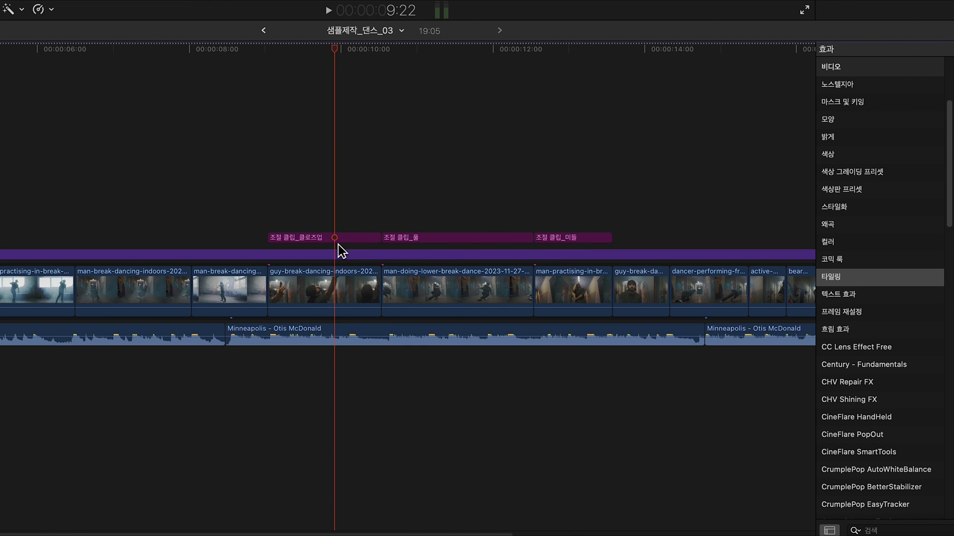
{"action": "mouse_move", "coordinate": [628, 55]}
{"action": "left_mouse_down"}
{"action": "mouse_move", "coordinate": [651, 52]}
{"action": "mouse_move", "coordinate": [611, 49]}
{"action": "left_mouse_up"}
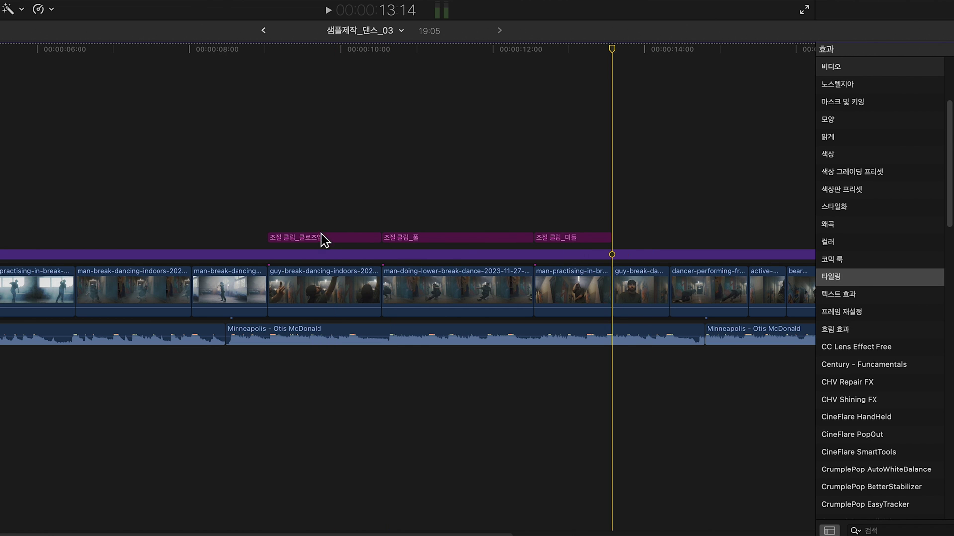
{"action": "left_click_drag", "start_coordinate": [325, 241], "coordinate": [668, 240]}
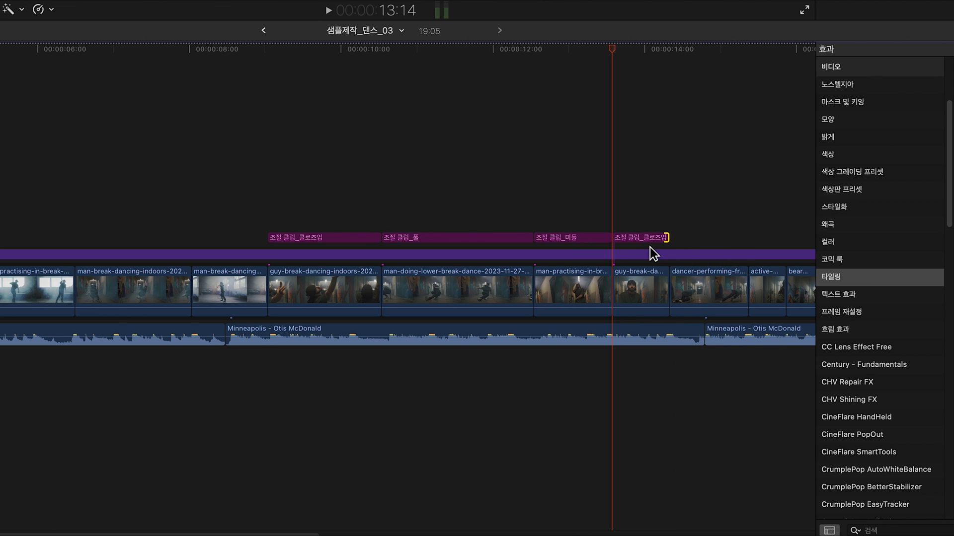
- Copy 조절 클립_풀 to 14:08 and trim the copy to the dancer-performing-freestyle clip's length
{"action": "left_click", "coordinate": [723, 103]}
{"action": "scroll", "coordinate": [457, 235], "scroll_direction": "right", "scroll_amount": 2}
{"action": "left_click_drag", "start_coordinate": [377, 241], "coordinate": [667, 239]}
{"action": "left_click_drag", "start_coordinate": [753, 238], "coordinate": [686, 241]}
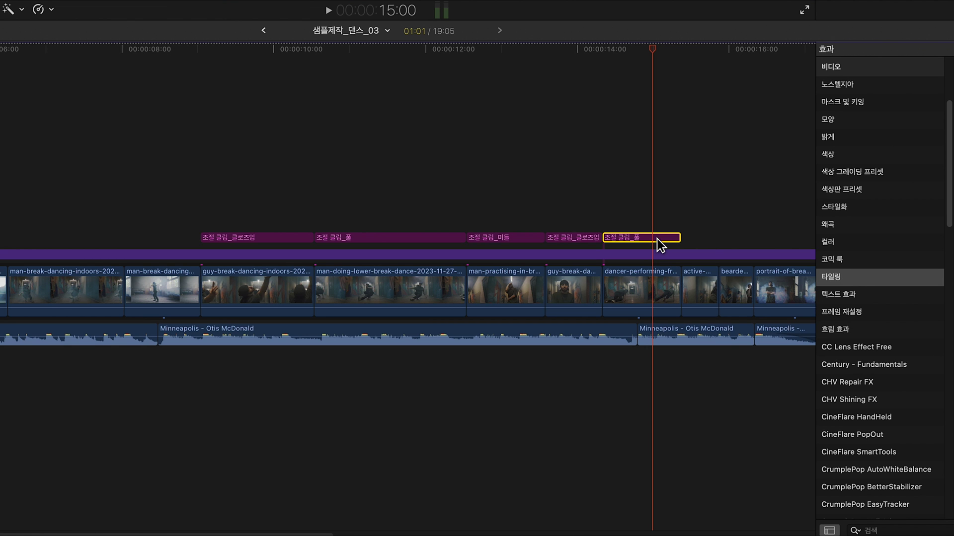
- Search the timeline index for 클로즈업 and go to each matching adjustment clip
{"action": "left_click", "coordinate": [50, 54]}
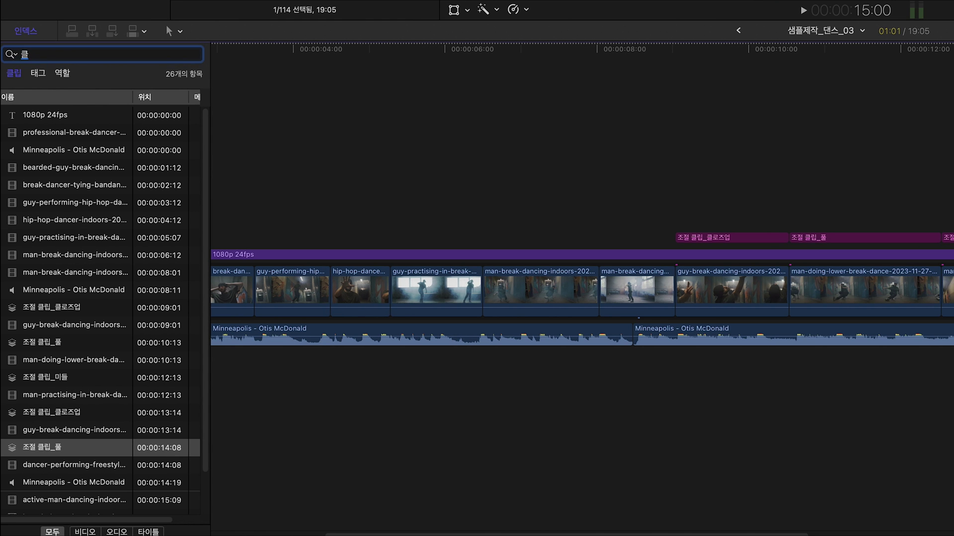
{"action": "type", "text": "클로즈업"}
{"action": "left_click", "coordinate": [74, 115]}
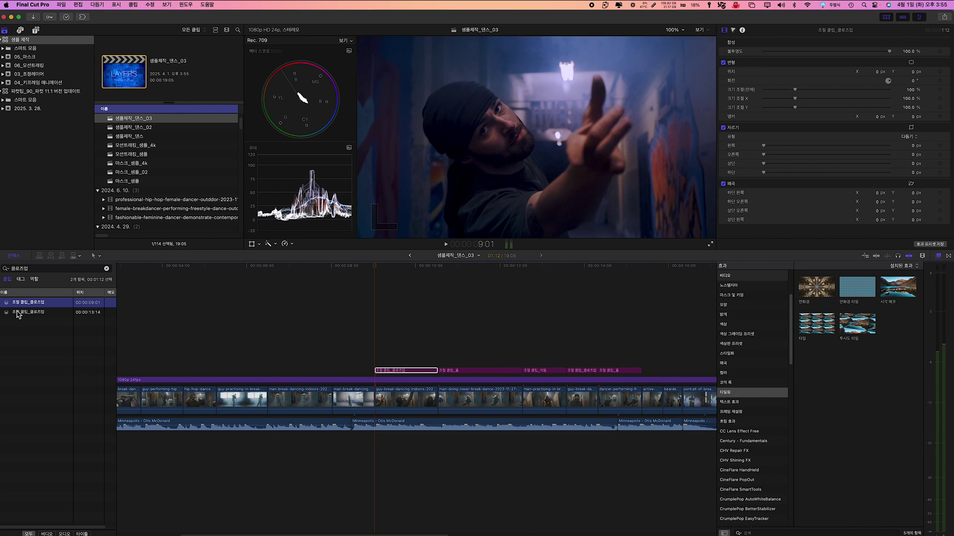
{"action": "left_click", "coordinate": [44, 313]}
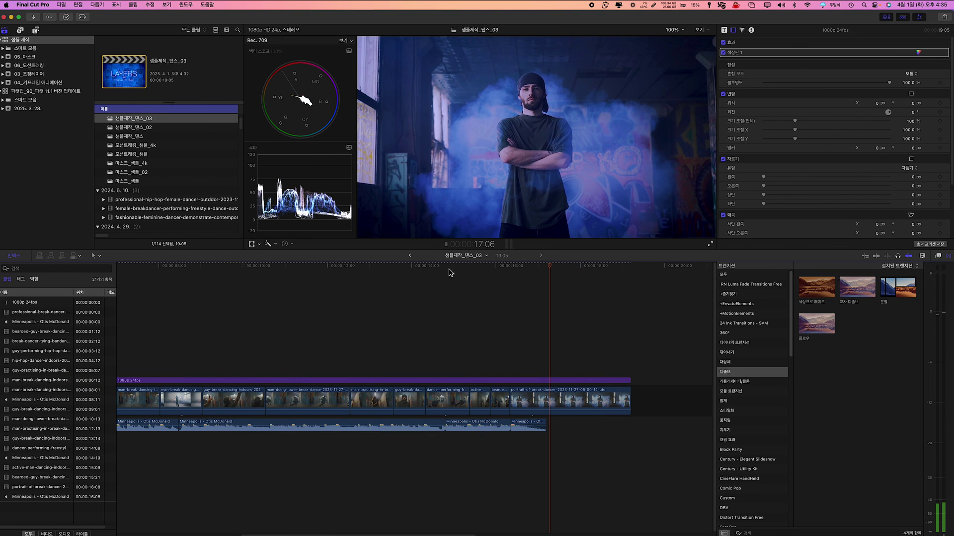
- Try the 색상으로 페이드 transition at the end of the portrait-of-break-dancer clip and play back the fade
{"action": "key", "text": "space"}
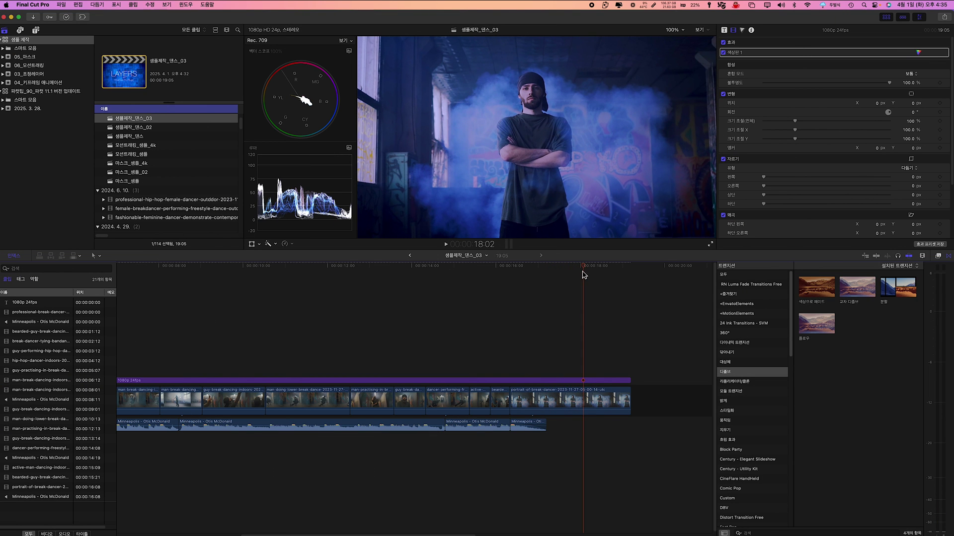
{"action": "left_click_drag", "start_coordinate": [584, 275], "coordinate": [619, 297]}
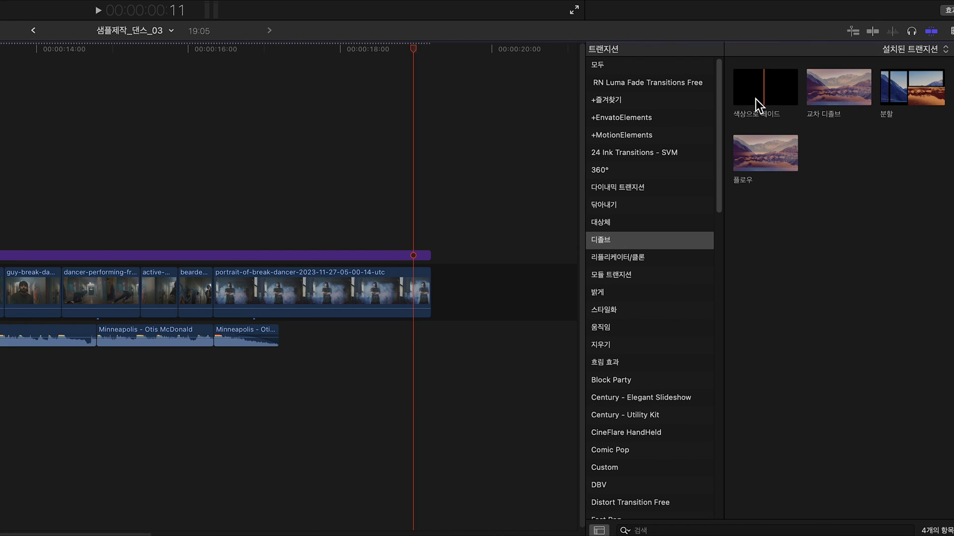
{"action": "left_click_drag", "start_coordinate": [767, 89], "coordinate": [279, 291]}
{"action": "key", "text": "space"}
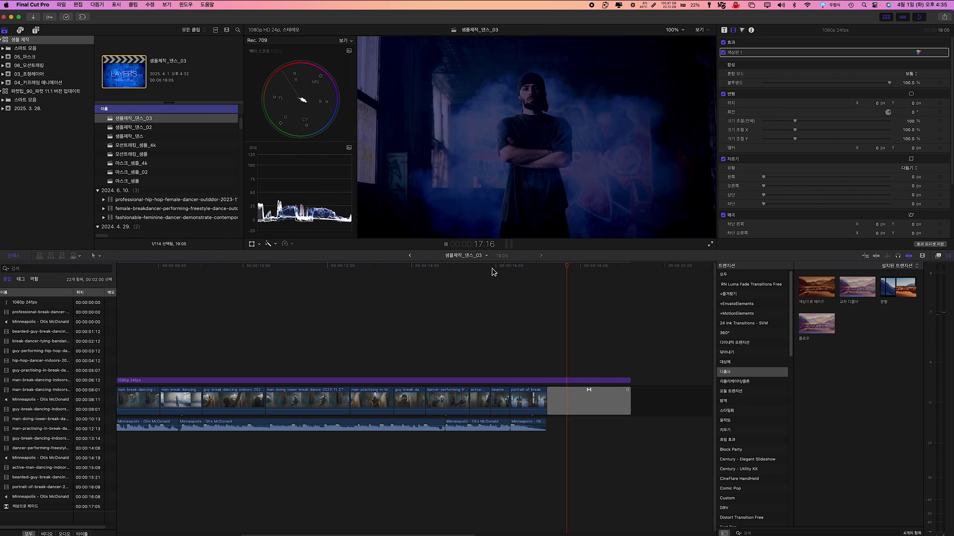
{"action": "key", "text": "space"}
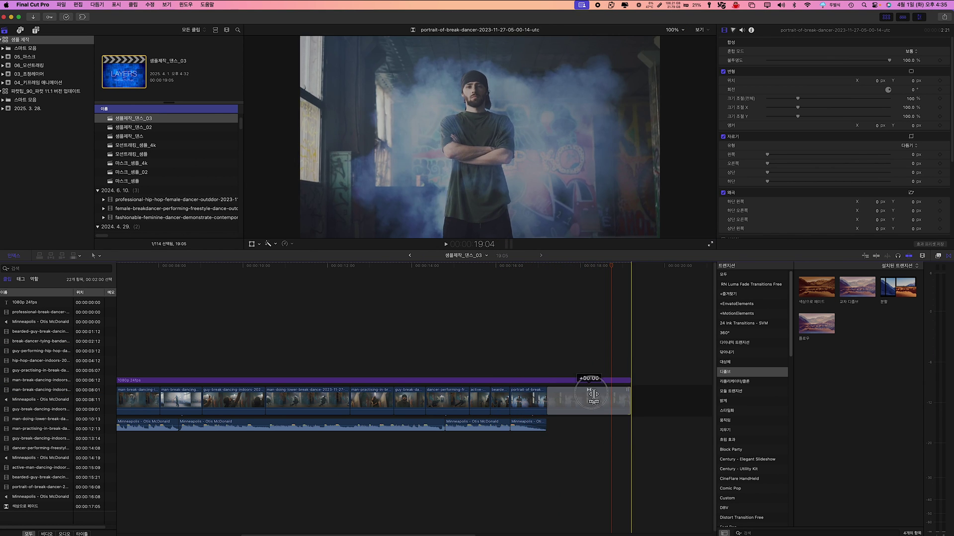
- Try lengthening the 색상으로 페이드 transition from its start and shifting it on the portrait clip to retime the fade
{"action": "left_click_drag", "start_coordinate": [547, 402], "coordinate": [520, 401]}
{"action": "key", "text": "super+7"}
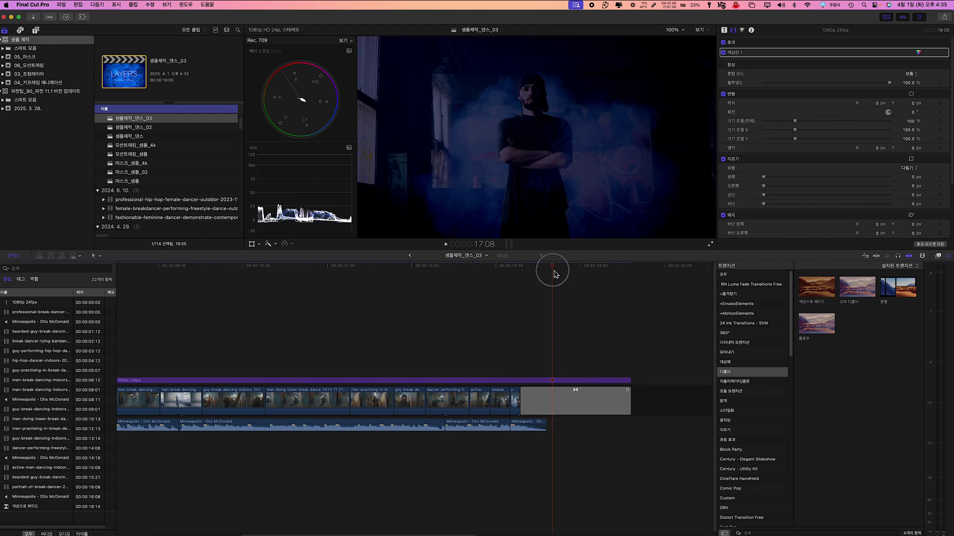
{"action": "left_click_drag", "start_coordinate": [552, 270], "coordinate": [587, 277]}
{"action": "left_click_drag", "start_coordinate": [575, 391], "coordinate": [635, 396]}
{"action": "left_click", "coordinate": [614, 398]}
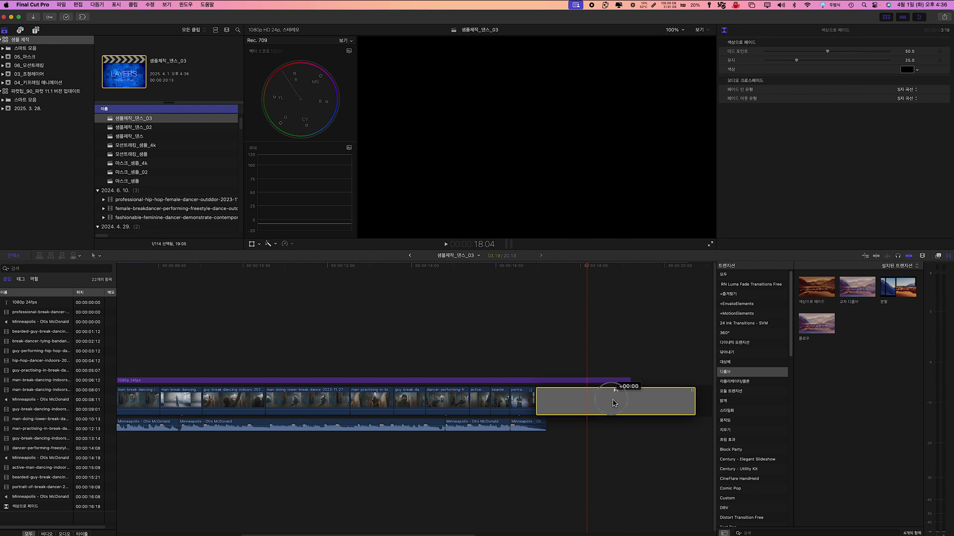
{"action": "left_click", "coordinate": [511, 272]}
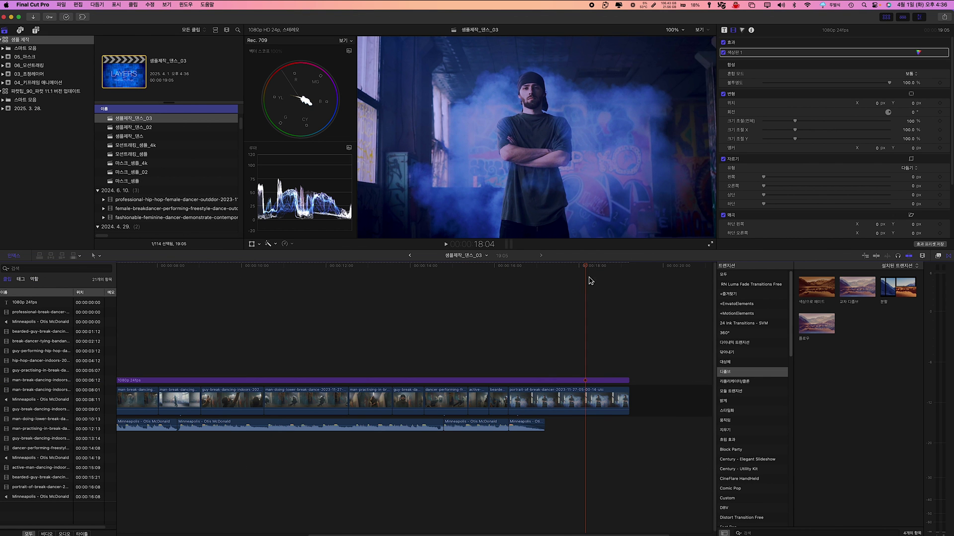
- Keyframe the portrait clip's 불투명도 to fade from 100% at 17:04 to 0% near 19:00
{"action": "left_click_drag", "start_coordinate": [576, 266], "coordinate": [545, 268]}
{"action": "left_click", "coordinate": [571, 405]}
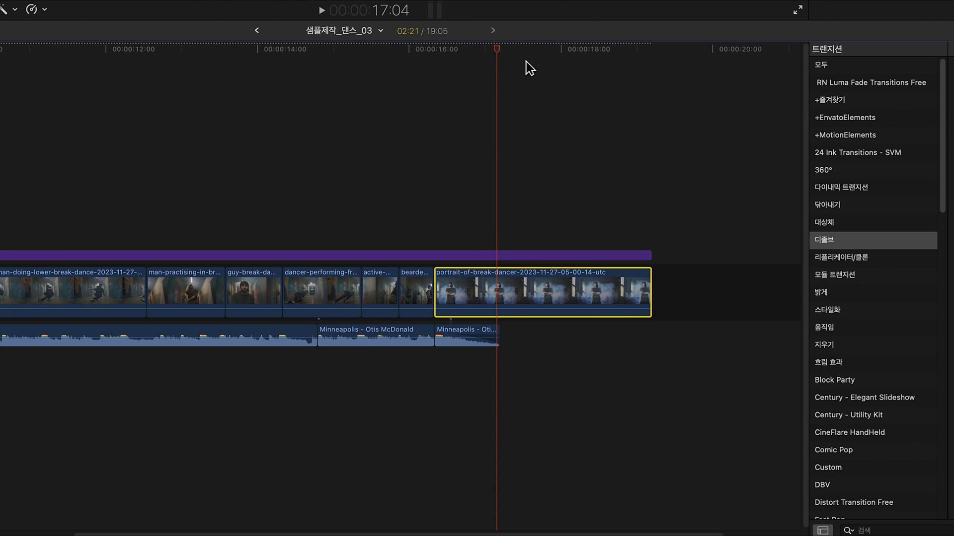
{"action": "left_click_drag", "start_coordinate": [244, 461], "coordinate": [363, 465]}
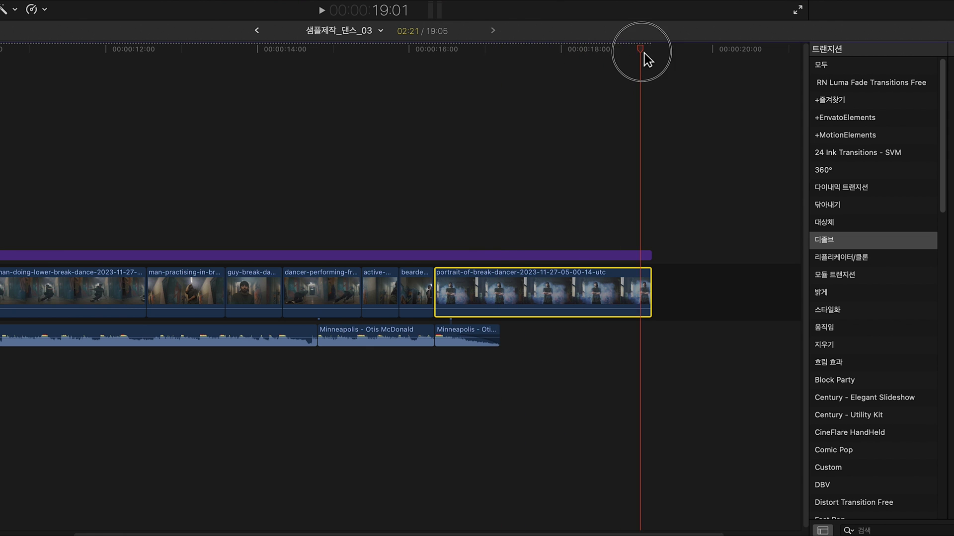
{"action": "left_click_drag", "start_coordinate": [647, 59], "coordinate": [642, 60]}
{"action": "left_click_drag", "start_coordinate": [848, 90], "coordinate": [617, 91]}
{"action": "left_click", "coordinate": [129, 469]}
{"action": "key", "text": "space"}
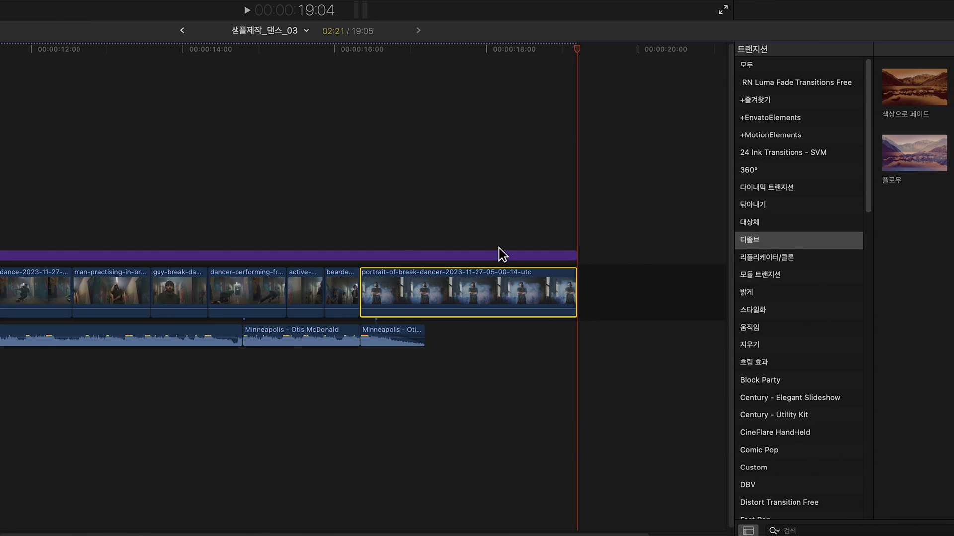
- Show the portrait clip's video animation in the timeline and expand the 합성: 불투명도 keyframe graph
{"action": "right_click", "coordinate": [505, 281]}
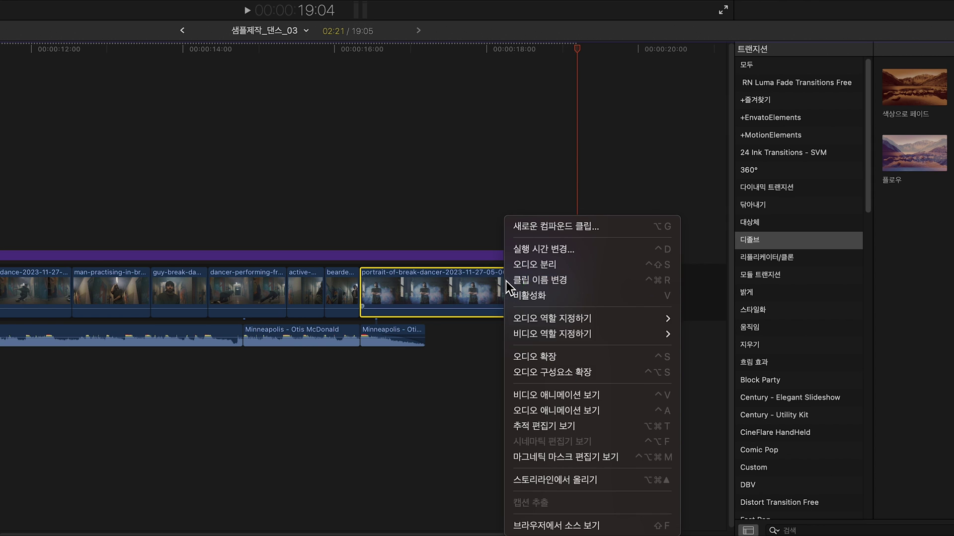
{"action": "left_click", "coordinate": [568, 396]}
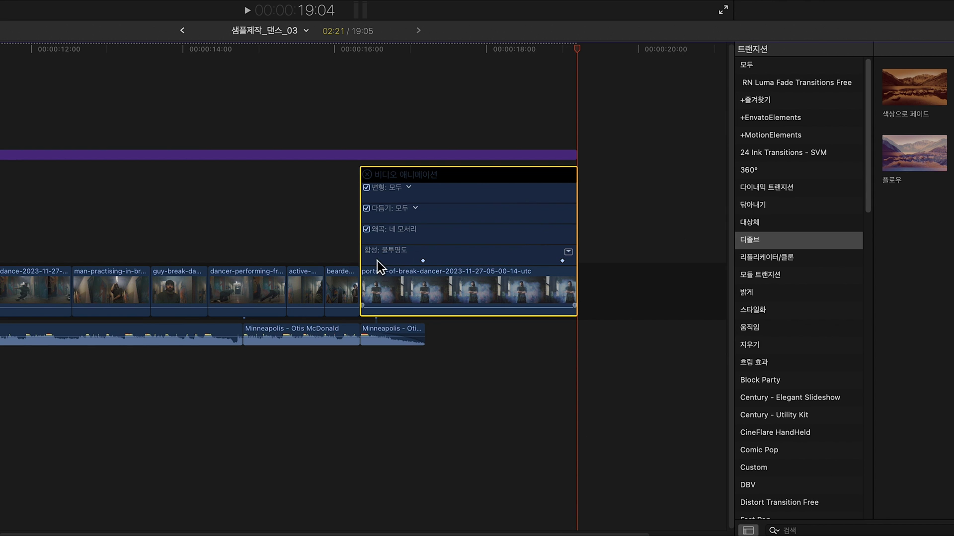
{"action": "left_click", "coordinate": [569, 252]}
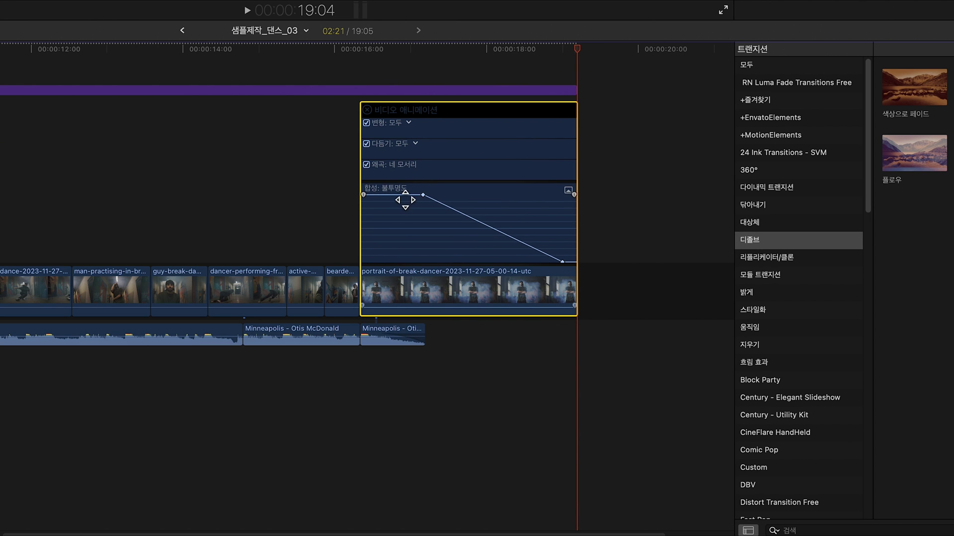
- Adjust the timing of the last 불투명도 keyframe and open the curve options for the fade segment
{"action": "mouse_move", "coordinate": [406, 200]}
{"action": "left_mouse_down"}
{"action": "mouse_move", "coordinate": [406, 235]}
{"action": "mouse_move", "coordinate": [405, 201]}
{"action": "left_mouse_up"}
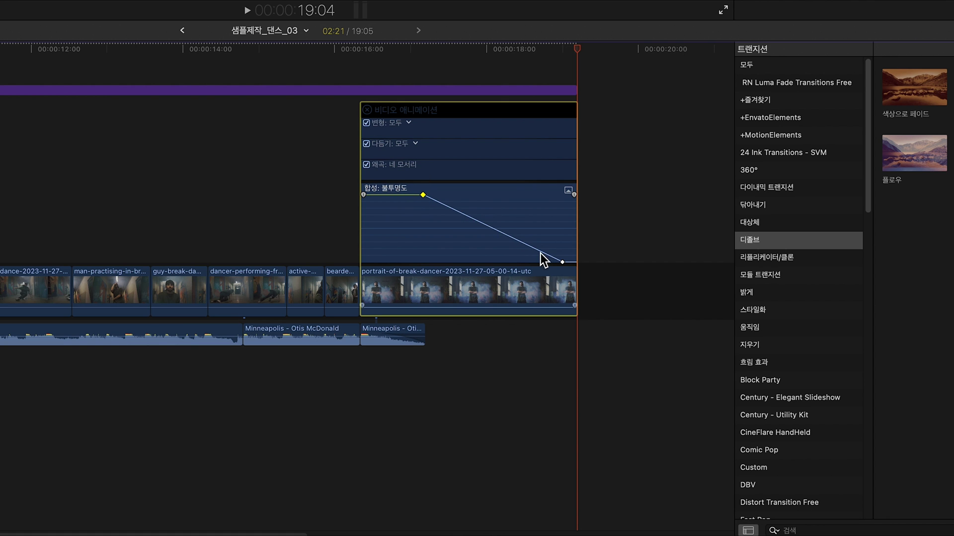
{"action": "mouse_move", "coordinate": [562, 261]}
{"action": "left_mouse_down"}
{"action": "mouse_move", "coordinate": [481, 264]}
{"action": "mouse_move", "coordinate": [573, 263]}
{"action": "left_mouse_up"}
{"action": "right_click", "coordinate": [487, 227]}
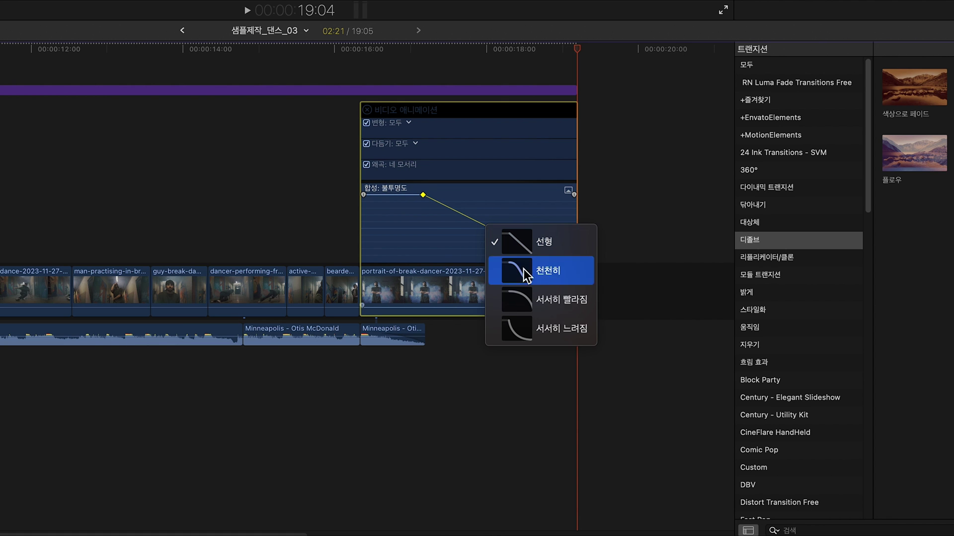
{"action": "left_click", "coordinate": [408, 230]}
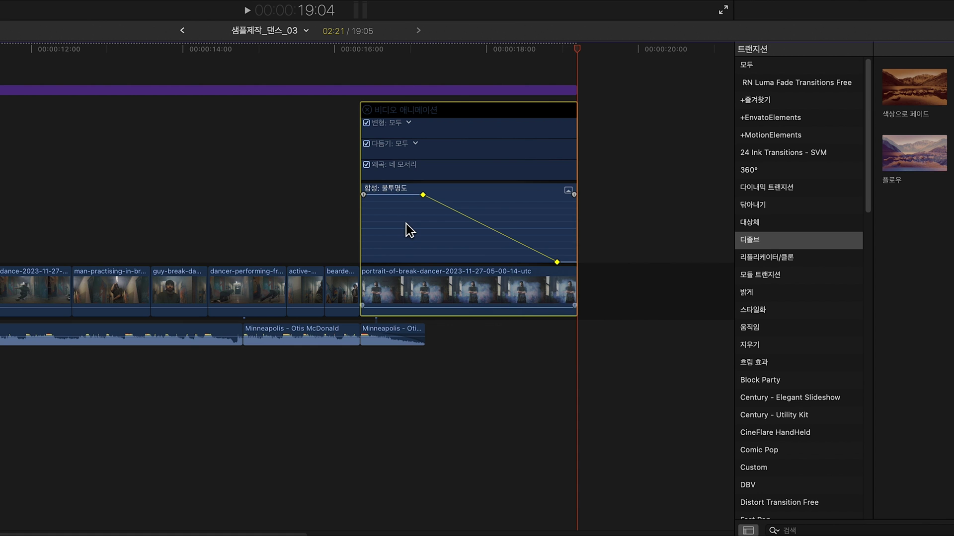
- Hide the portrait clip's video animation and clear its 불투명도 keyframes back to a constant 100%
{"action": "left_click", "coordinate": [367, 110]}
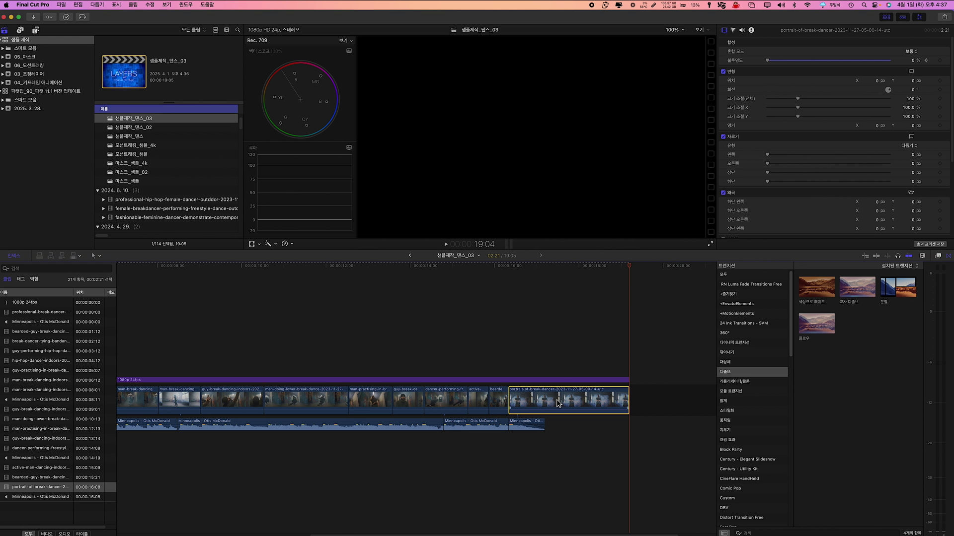
{"action": "left_click", "coordinate": [568, 263]}
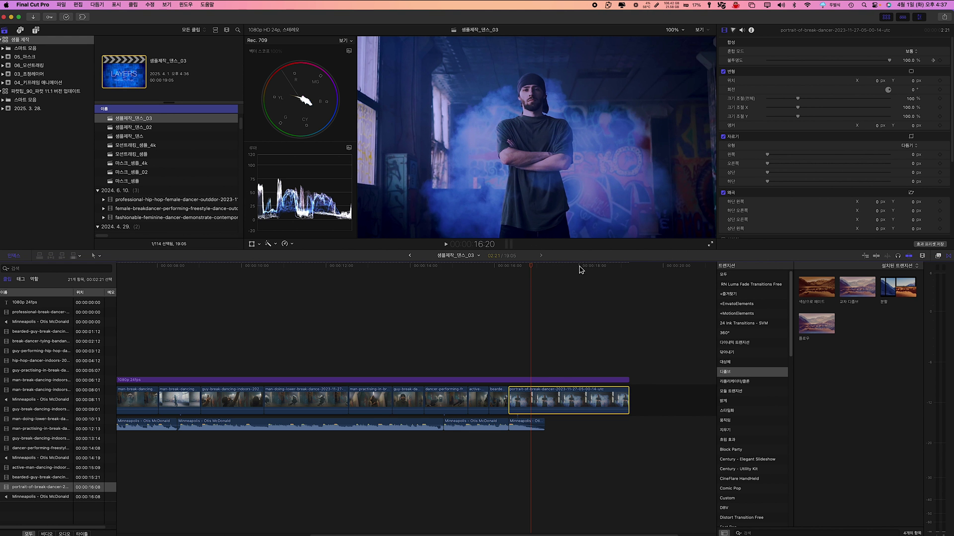
{"action": "left_click", "coordinate": [581, 267]}
{"action": "left_click_drag", "start_coordinate": [584, 270], "coordinate": [539, 273]}
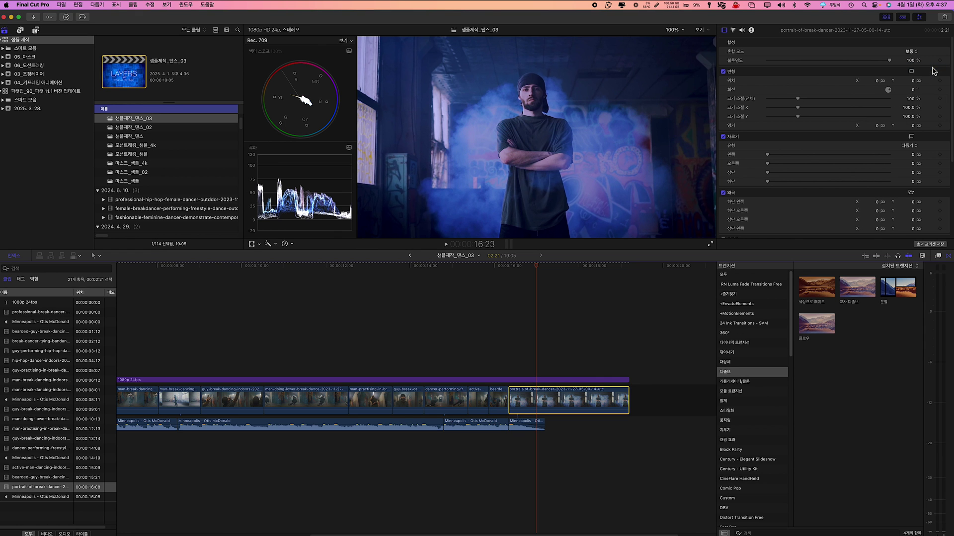
{"action": "left_click_drag", "start_coordinate": [543, 268], "coordinate": [522, 267]}
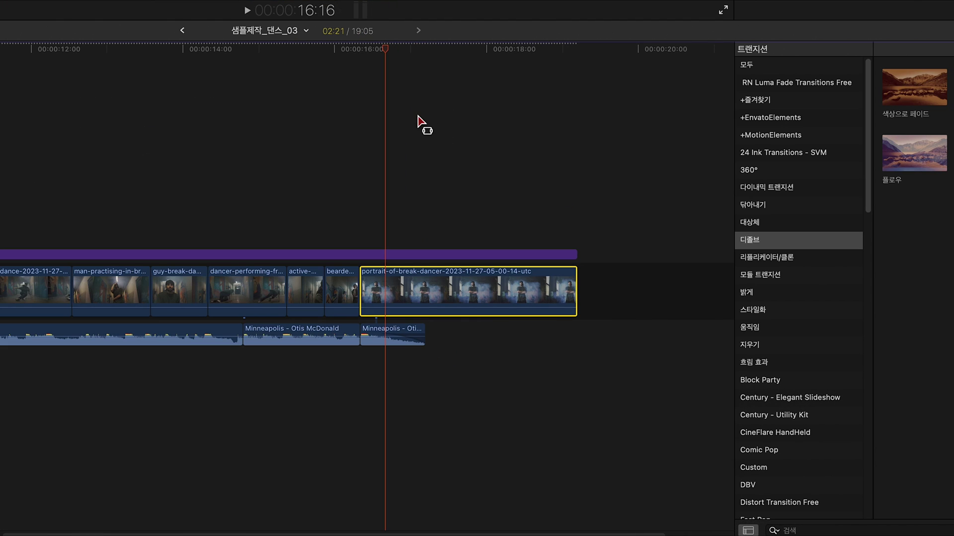
- Connect an adjustment clip (조절 클립) above the final portrait clip, covering its full length
{"action": "left_click", "coordinate": [512, 399]}
{"action": "left_click_drag", "start_coordinate": [365, 291], "coordinate": [525, 292]}
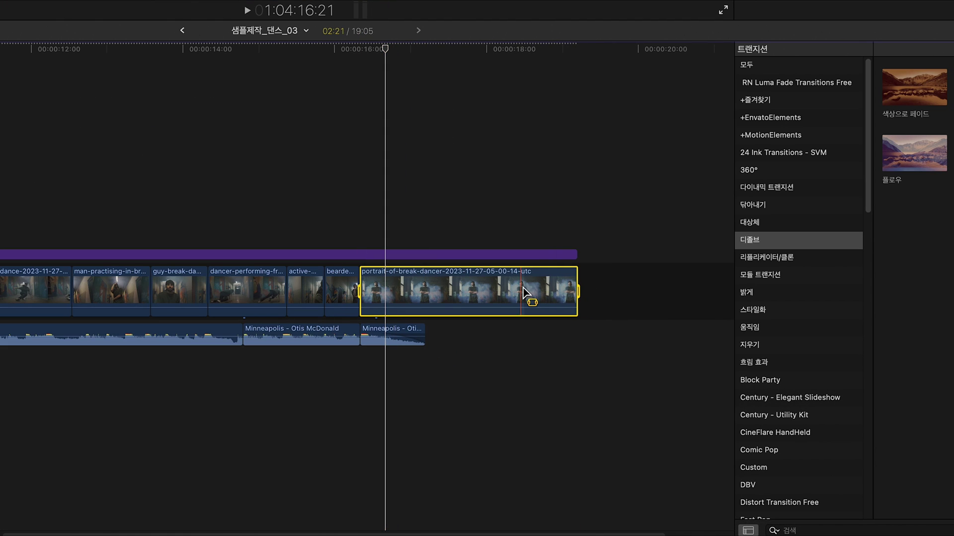
{"action": "key", "text": "q"}
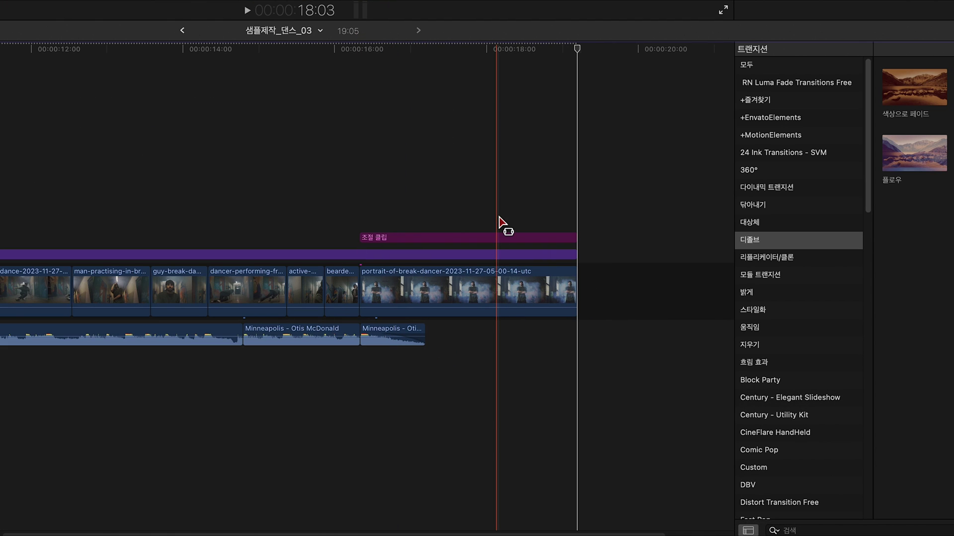
- Show the adjustment clip's video animation and expand its 합성: 불투명도 graph
{"action": "left_click", "coordinate": [479, 237]}
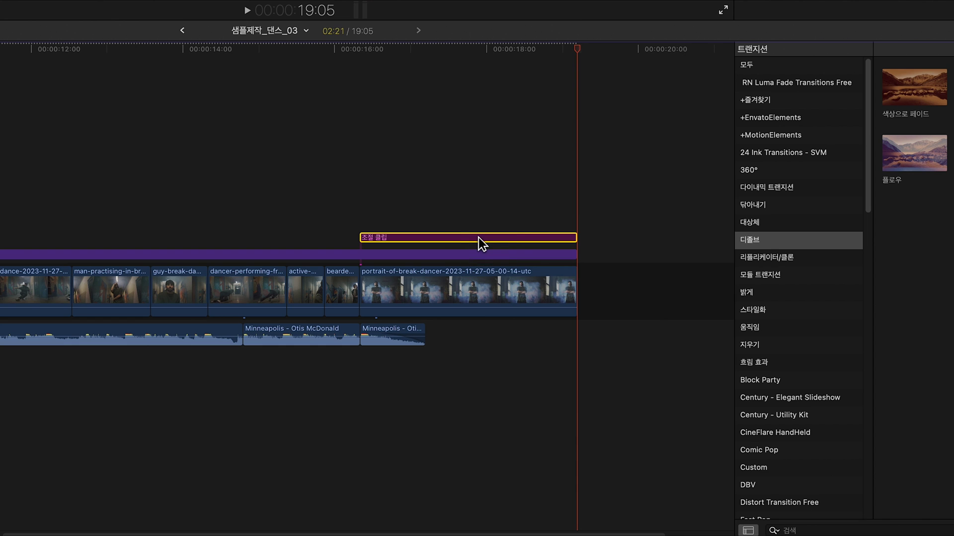
{"action": "right_click", "coordinate": [478, 237]}
{"action": "left_click", "coordinate": [514, 388]}
{"action": "scroll", "coordinate": [521, 222], "scroll_direction": "left", "scroll_amount": 1}
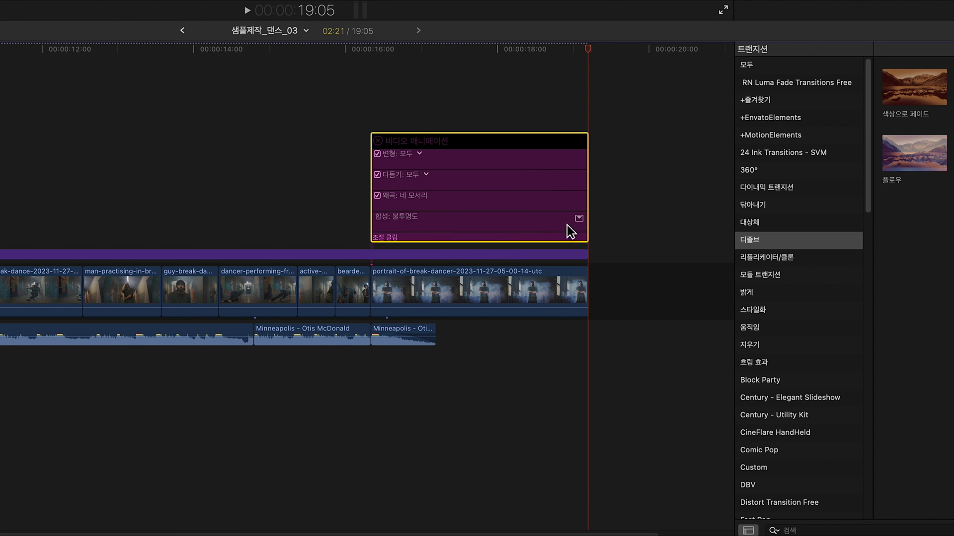
{"action": "left_click", "coordinate": [579, 219]}
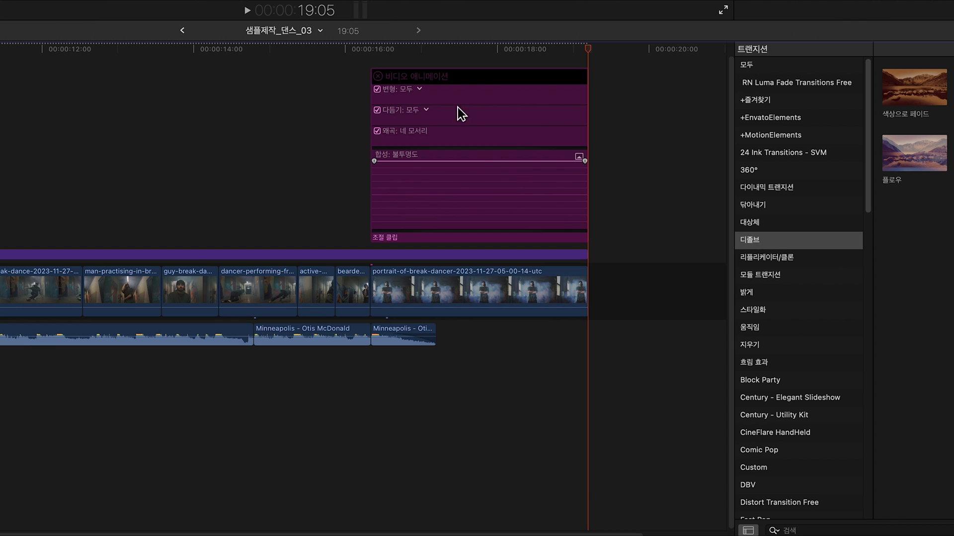
- Try a long fade-out on the adjustment clip's 불투명도 using its end fade handle, and play it back
{"action": "left_click", "coordinate": [372, 49]}
{"action": "key", "text": "space"}
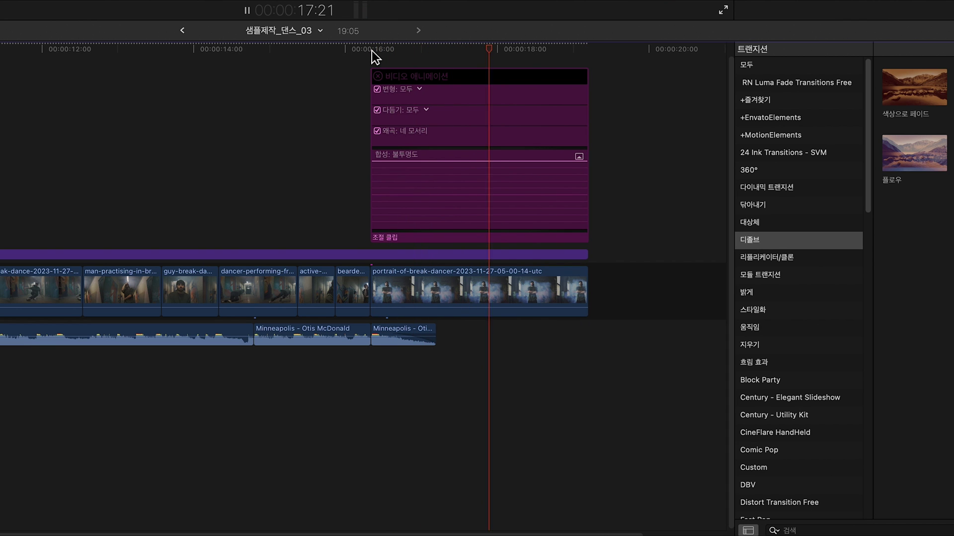
{"action": "key", "text": "space"}
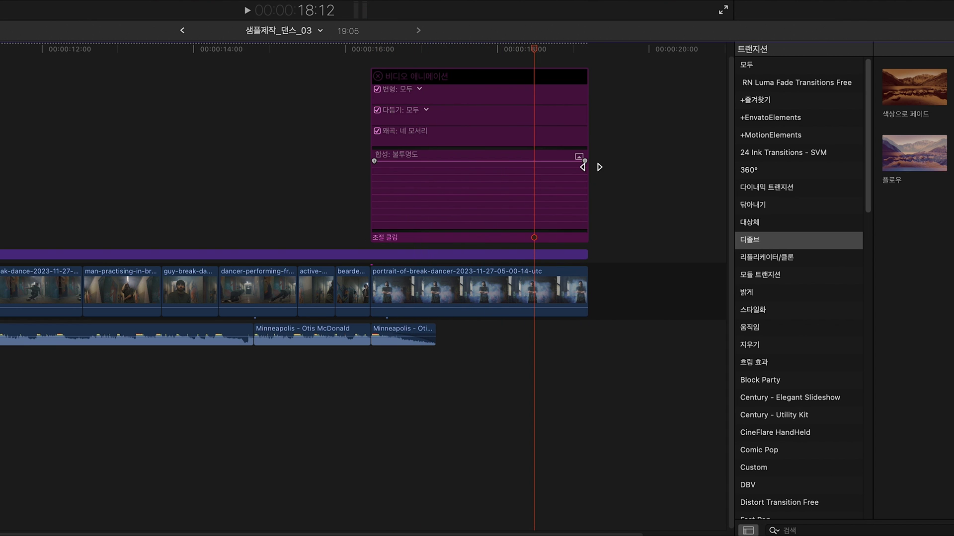
{"action": "left_click", "coordinate": [591, 167]}
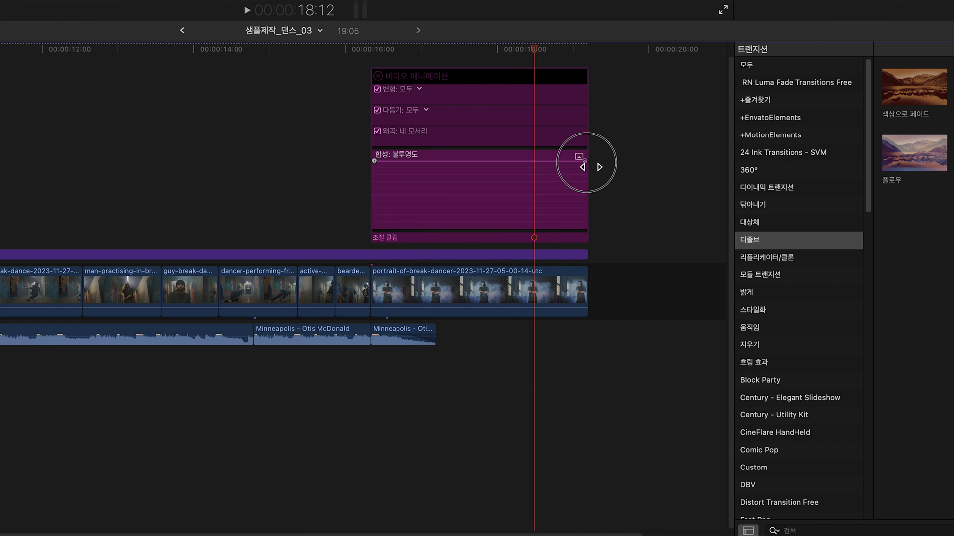
{"action": "left_click_drag", "start_coordinate": [591, 167], "coordinate": [405, 169]}
{"action": "left_click", "coordinate": [347, 51]}
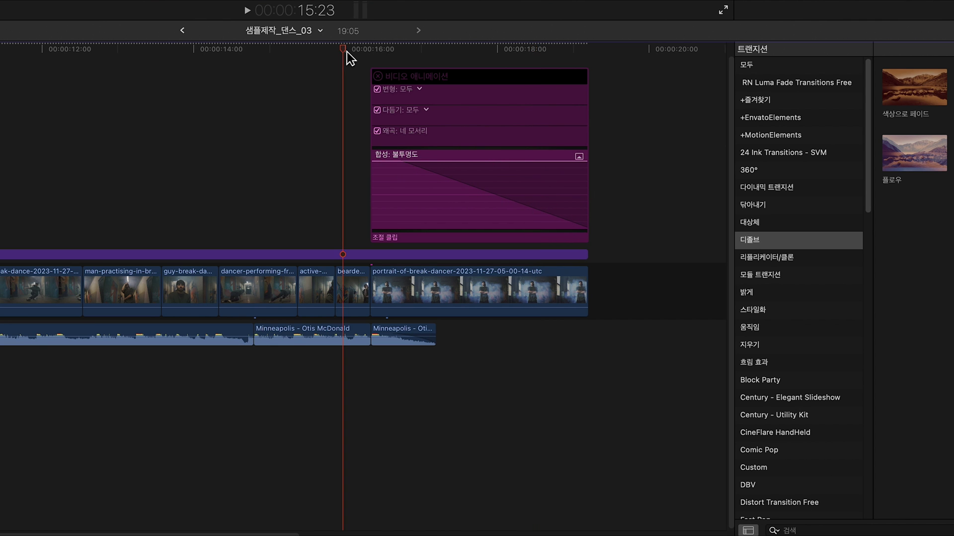
{"action": "key", "text": "space"}
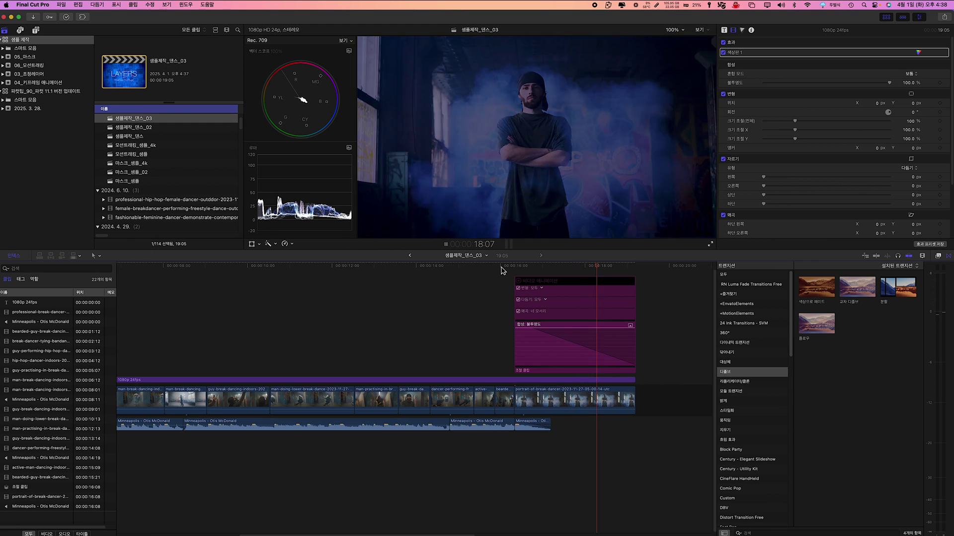
{"action": "left_click", "coordinate": [528, 279]}
{"action": "left_click", "coordinate": [550, 332]}
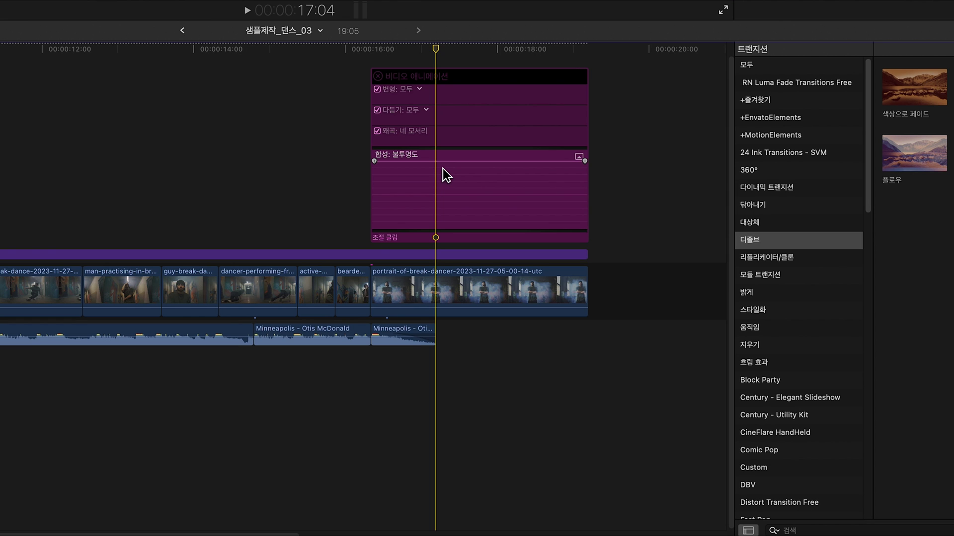
- Keyframe the adjustment clip's 불투명도 from 100% at 17:04 down to 0% near the clip's end, and play the fade
{"action": "left_click", "coordinate": [441, 168]}
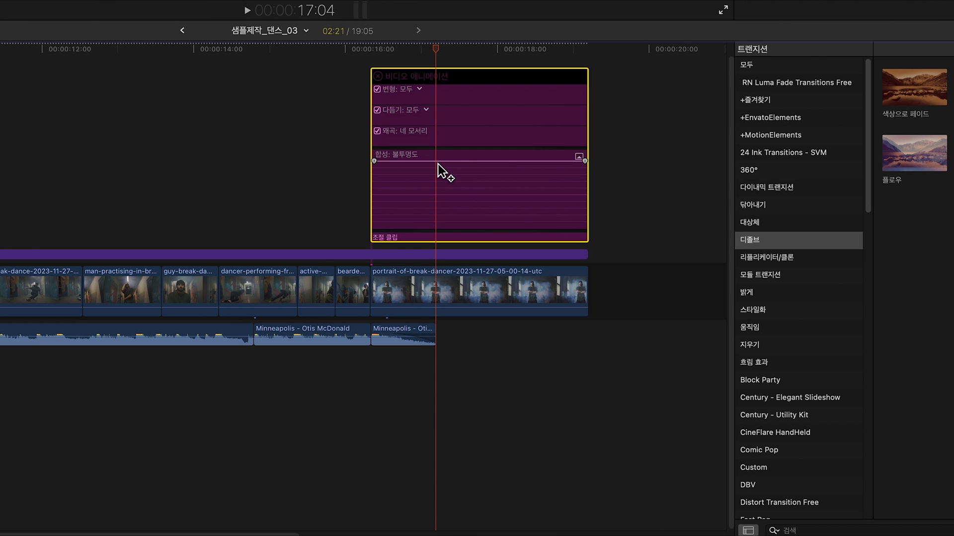
{"action": "left_click", "coordinate": [438, 164], "text": "alt"}
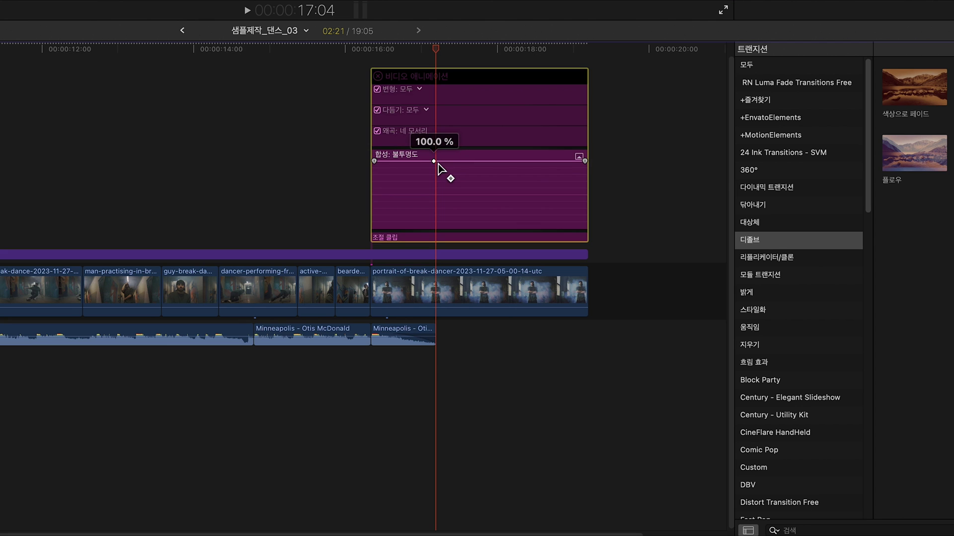
{"action": "left_click", "coordinate": [568, 165], "text": "alt"}
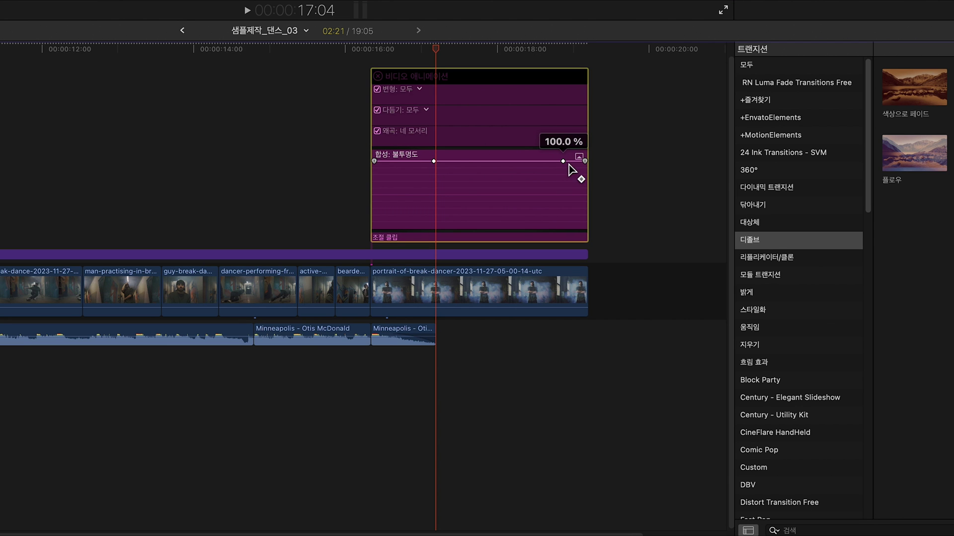
{"action": "left_click_drag", "start_coordinate": [577, 166], "coordinate": [580, 252]}
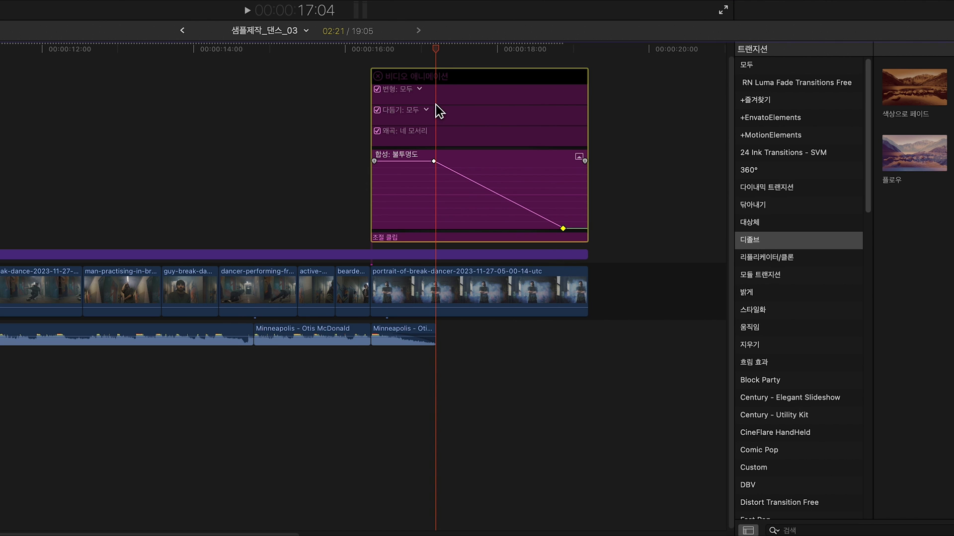
{"action": "key", "text": "space"}
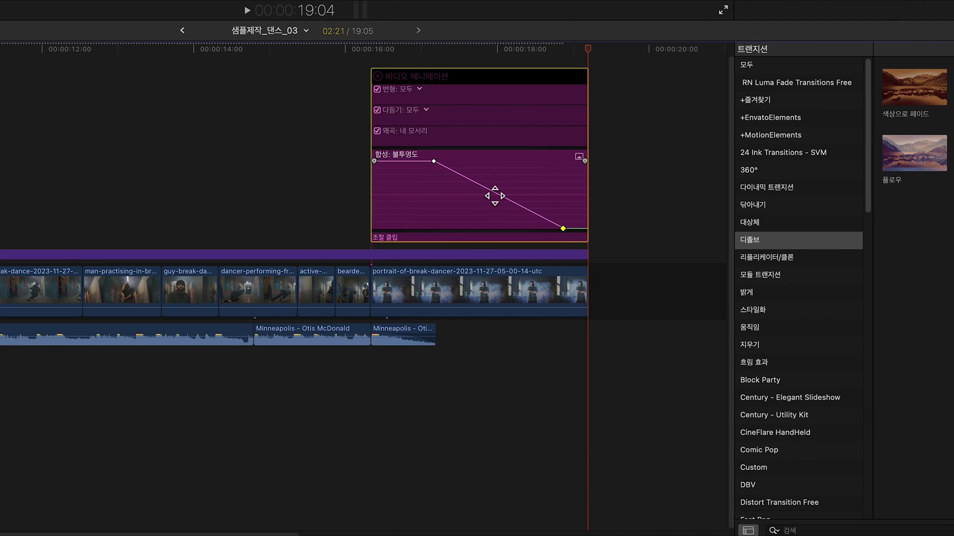
- Move the last 불투명도 keyframe to the clip's end and the first one earlier, and apply the 서서히 느려짐 curve between them
{"action": "right_click", "coordinate": [495, 196]}
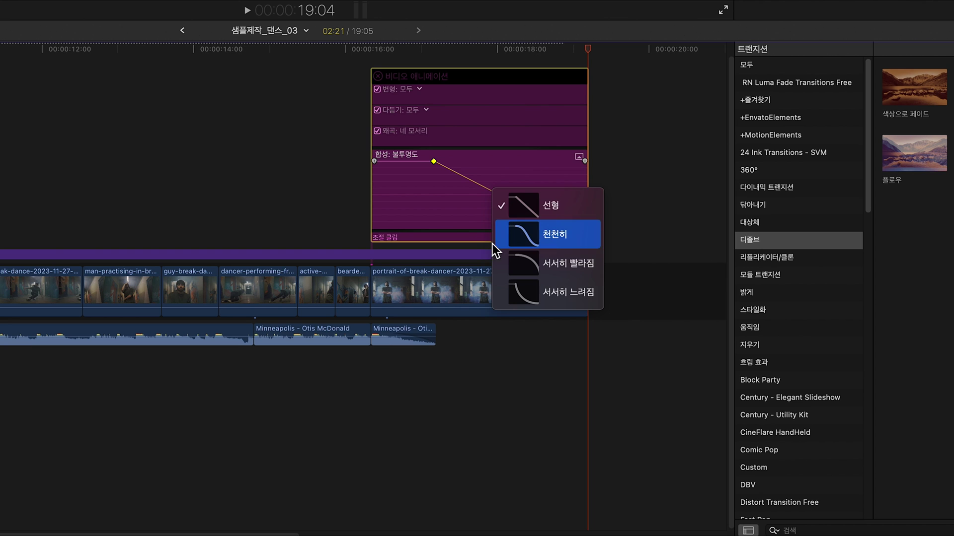
{"action": "left_click", "coordinate": [457, 213]}
{"action": "left_click_drag", "start_coordinate": [566, 230], "coordinate": [585, 229]}
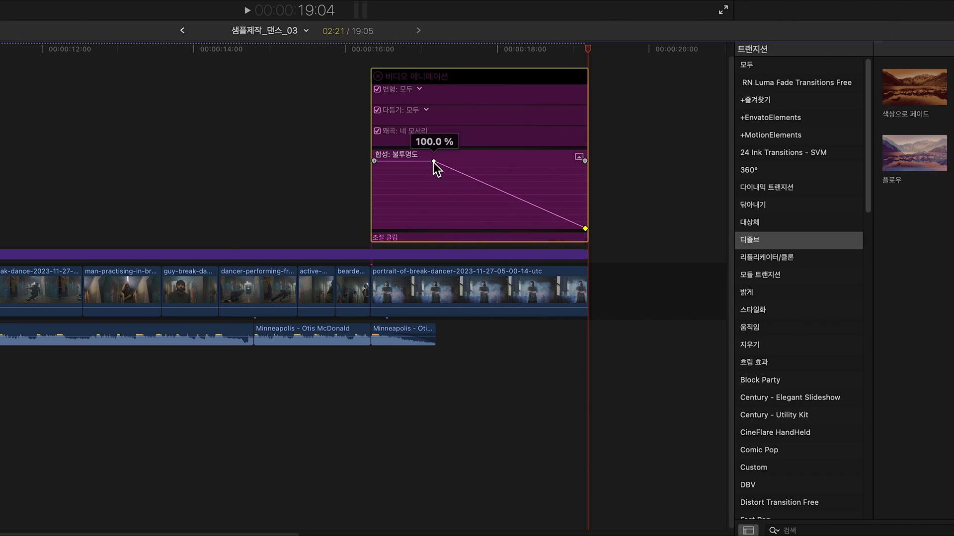
{"action": "left_click_drag", "start_coordinate": [434, 161], "coordinate": [414, 160]}
{"action": "right_click", "coordinate": [494, 197]}
{"action": "left_click", "coordinate": [530, 296]}
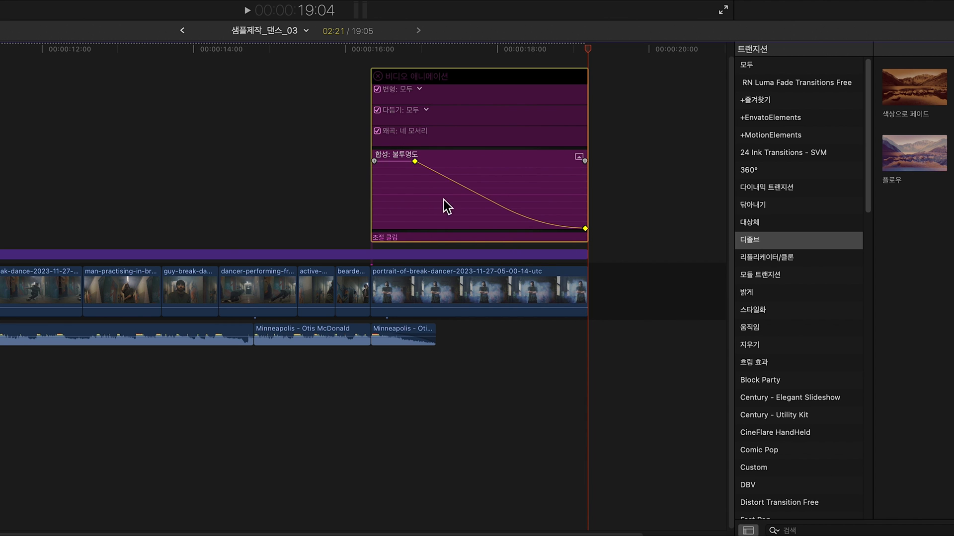
- Play back the curved fade from just before the portrait clip and hide the adjustment clip's video animation
{"action": "left_click", "coordinate": [347, 47]}
{"action": "key", "text": "space"}
{"action": "left_click", "coordinate": [378, 76]}
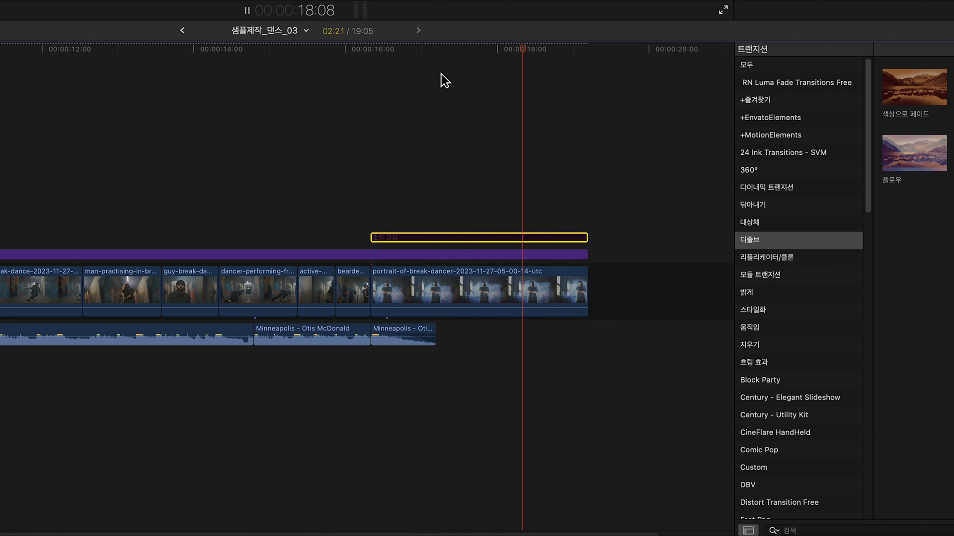